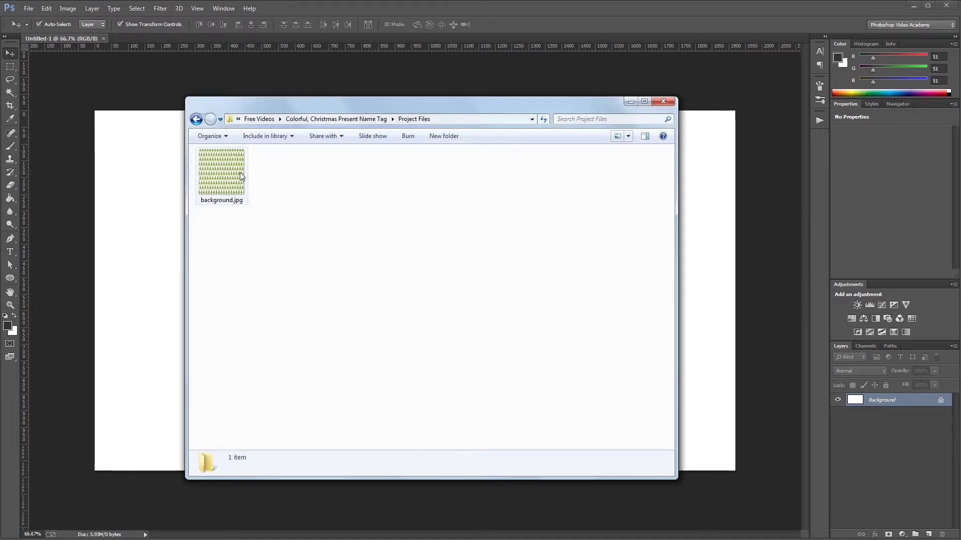
# Place background.jpg into the document and scale it proportionally to a width of 1920 px.
pyautogui.moveTo(231, 175); pyautogui.dragTo(159, 274)
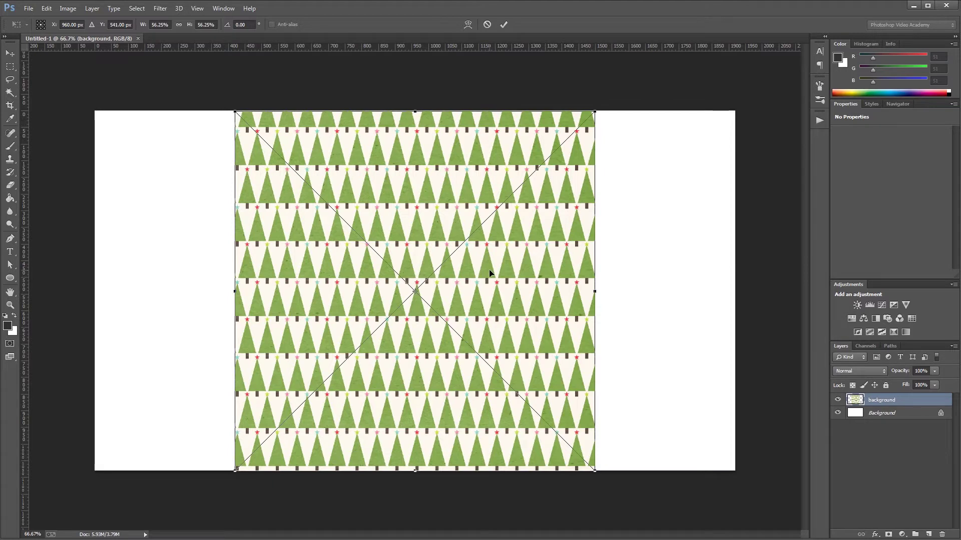
pyautogui.click(182, 26)
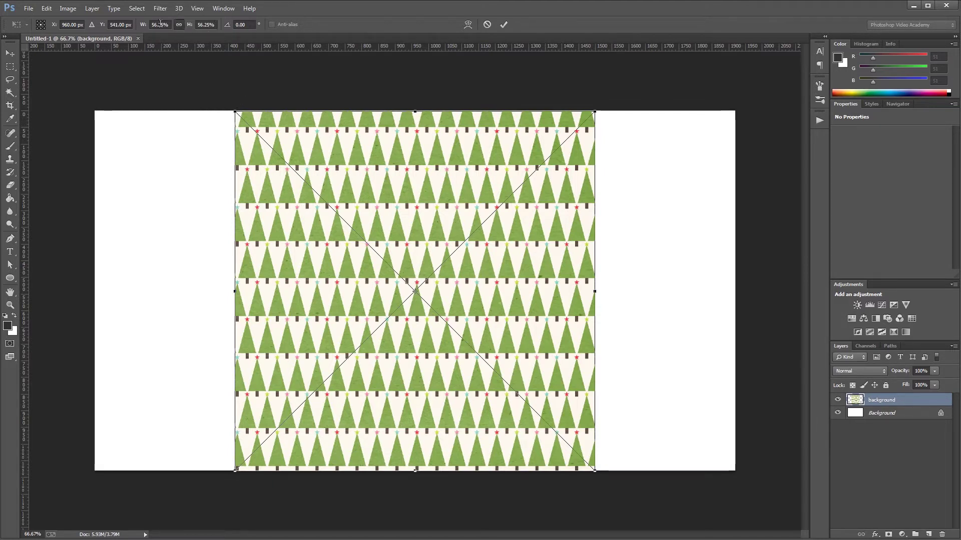
pyautogui.rightClick(160, 24)
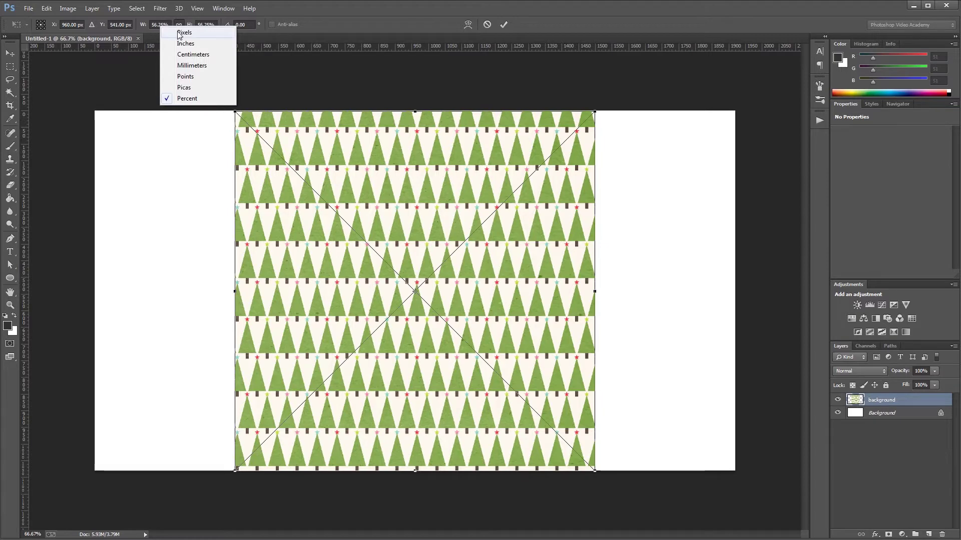
pyautogui.click(183, 32)
pyautogui.doubleClick(168, 24)
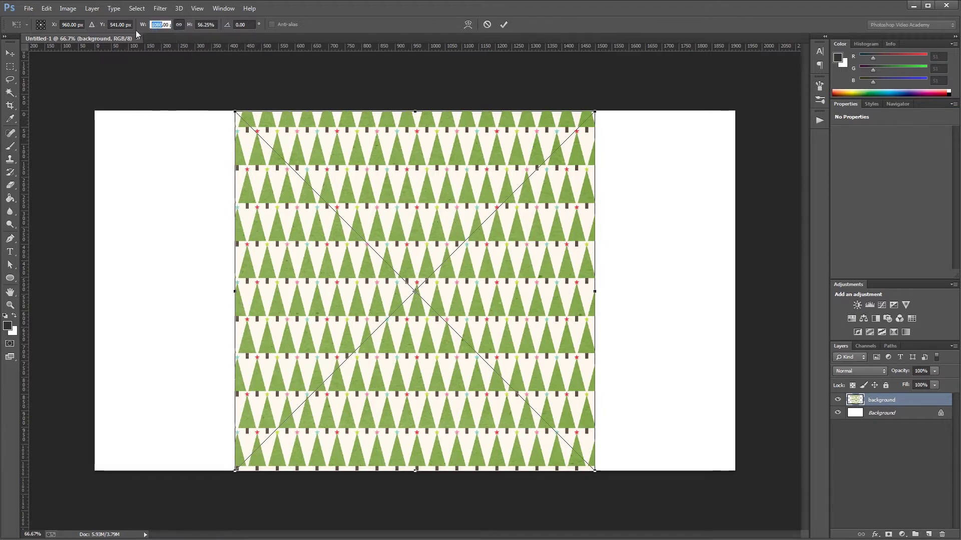
pyautogui.write('1920')
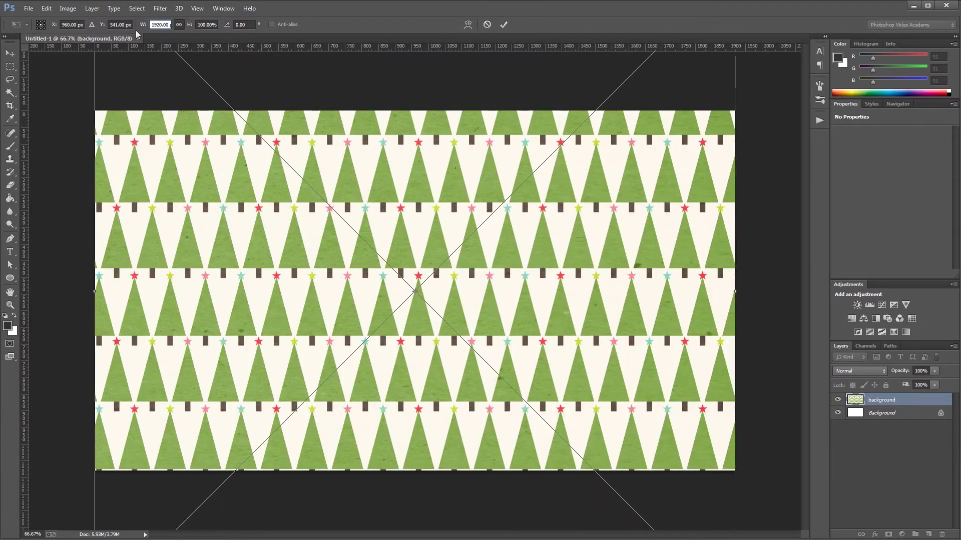
pyautogui.press('Return')
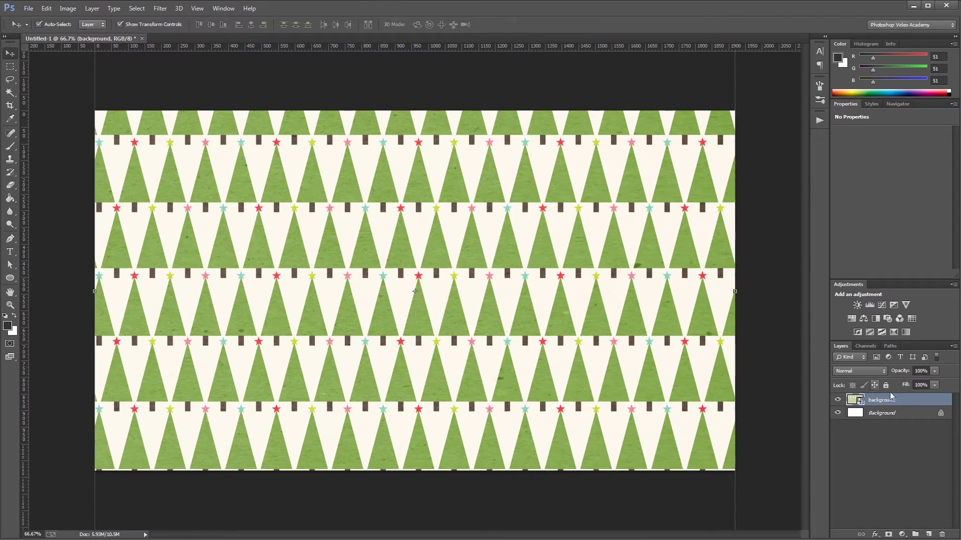
# Rasterize the tree pattern layer and crop away its parts outside the canvas.
pyautogui.rightClick(905, 402)
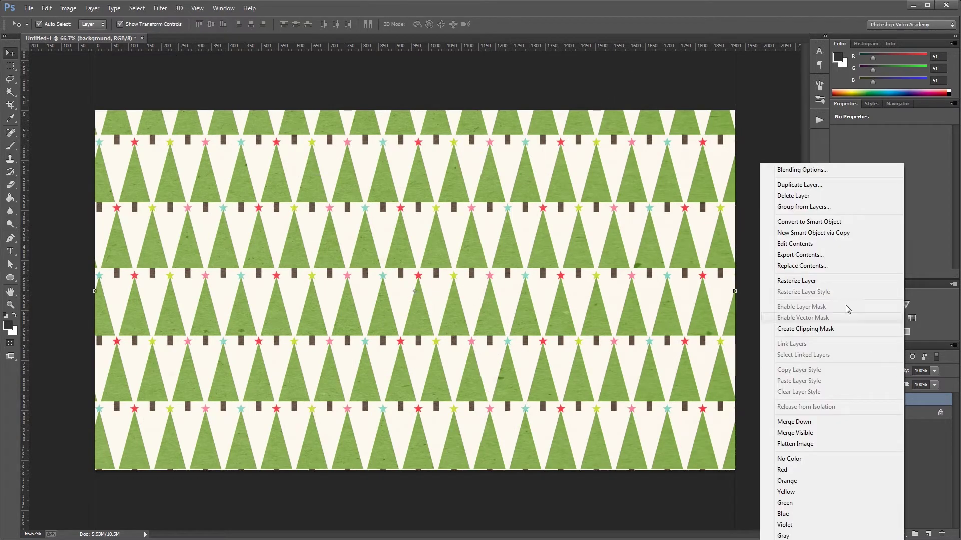
pyautogui.click(793, 281)
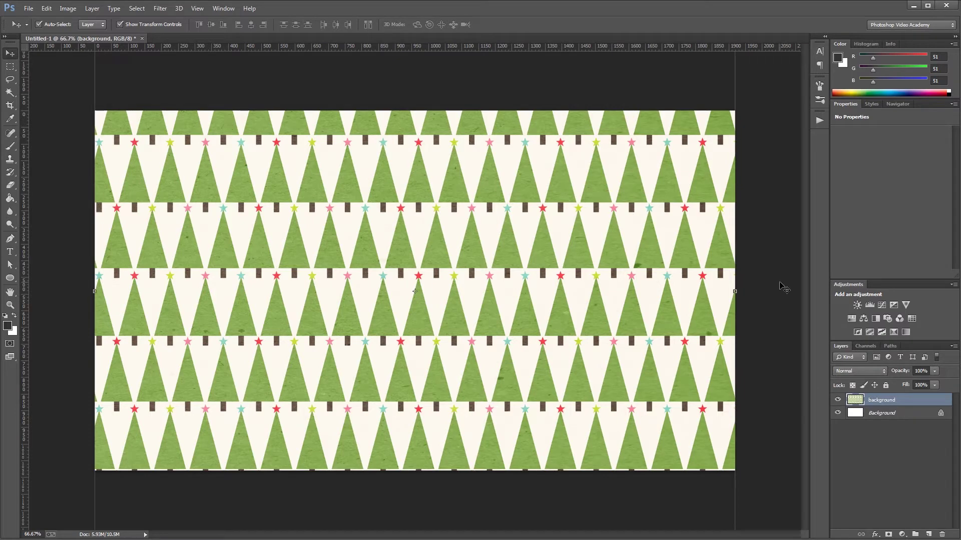
pyautogui.press('c')
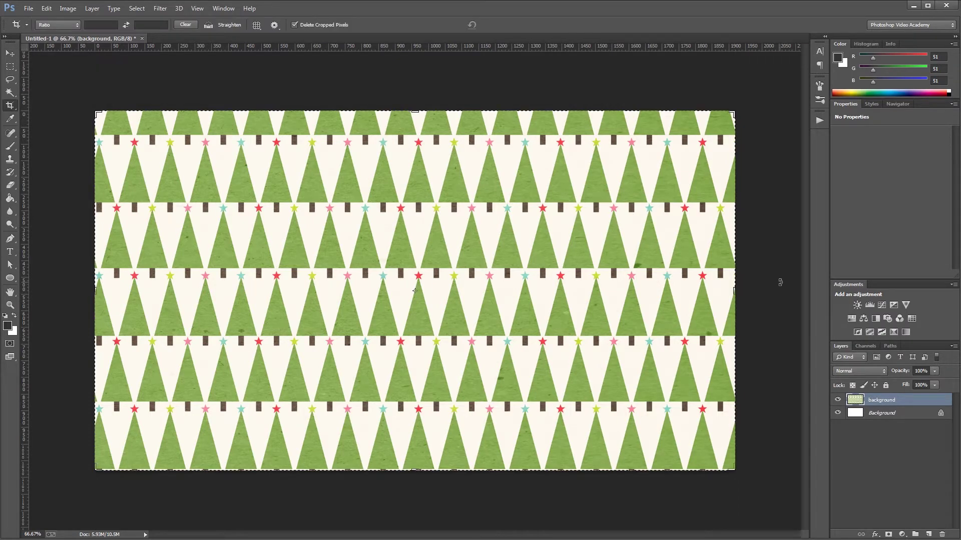
pyautogui.press('Return')
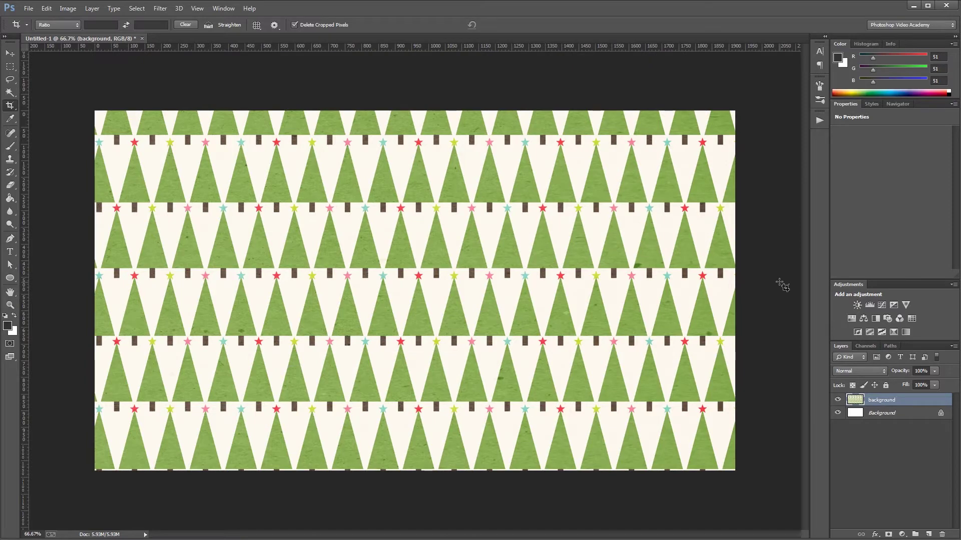
pyautogui.press('v')
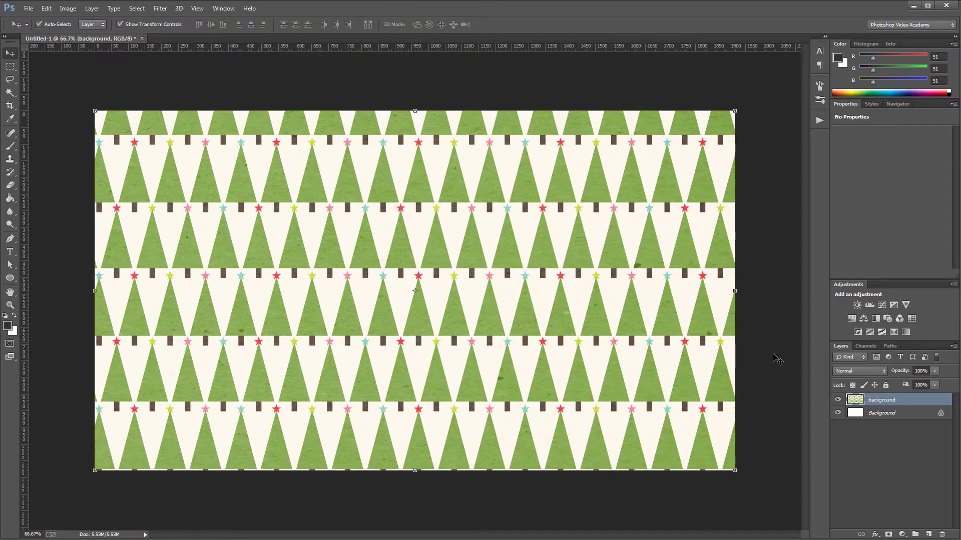
# Add a Color Overlay to the tree pattern layer with colour #821313 at 90% opacity.
pyautogui.doubleClick(919, 401)
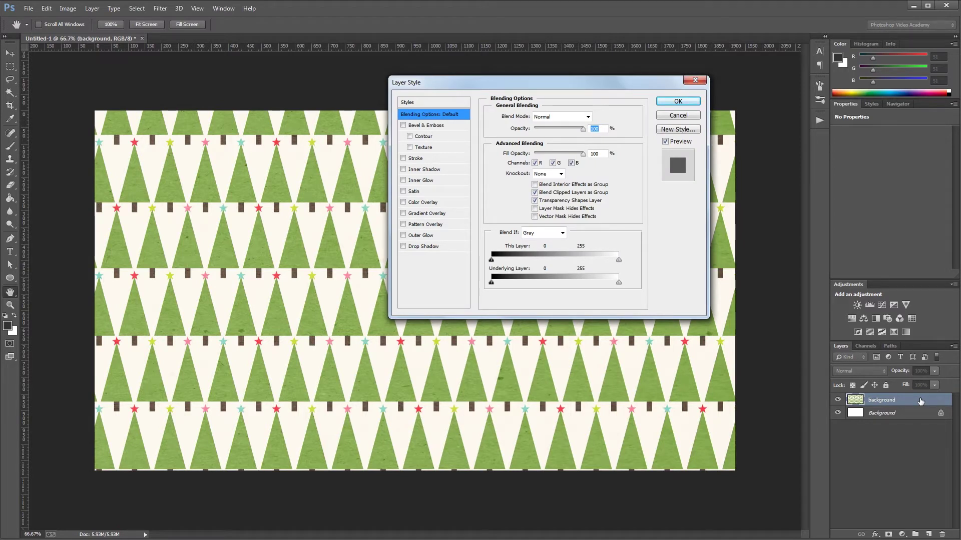
pyautogui.click(425, 202)
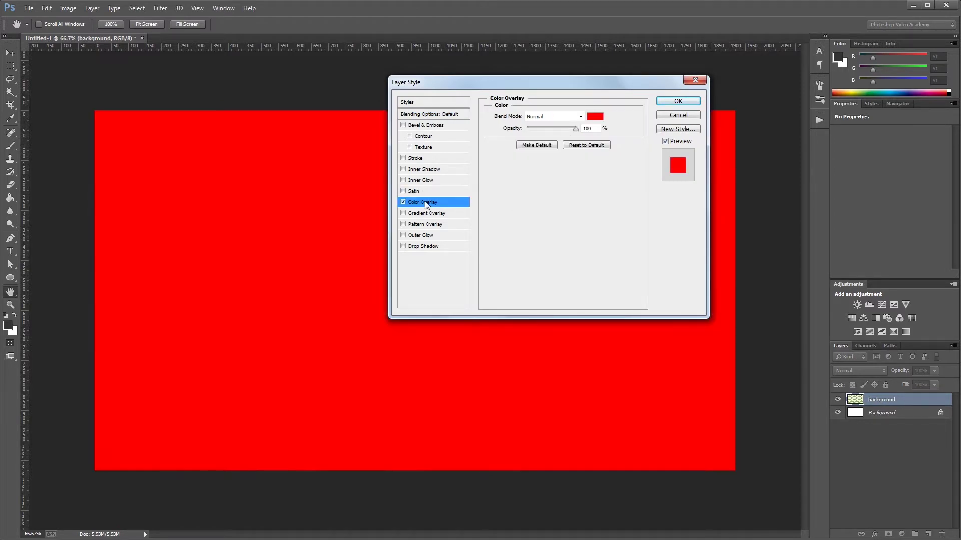
pyautogui.click(594, 118)
pyautogui.moveTo(816, 62); pyautogui.dragTo(654, 183)
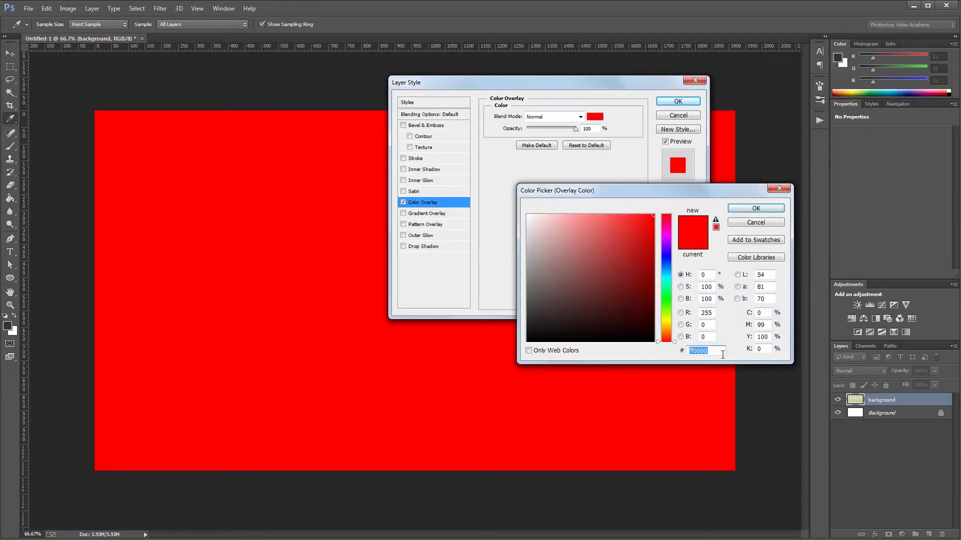
pyautogui.write('821313')
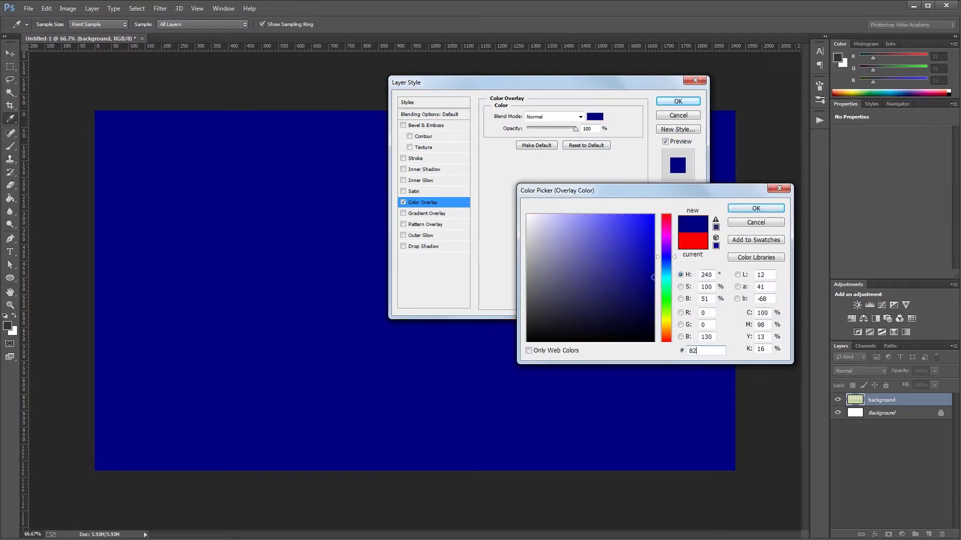
pyautogui.press('Return')
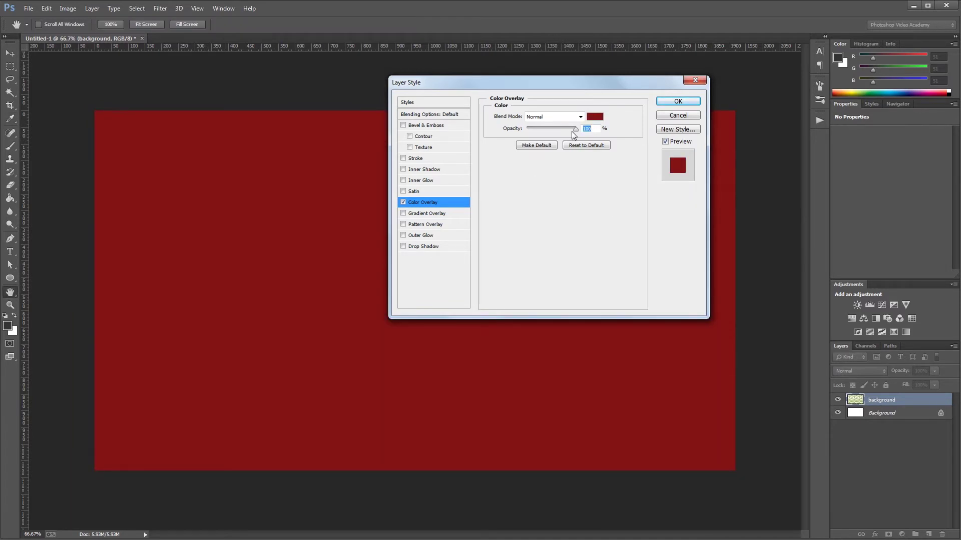
pyautogui.write('90')
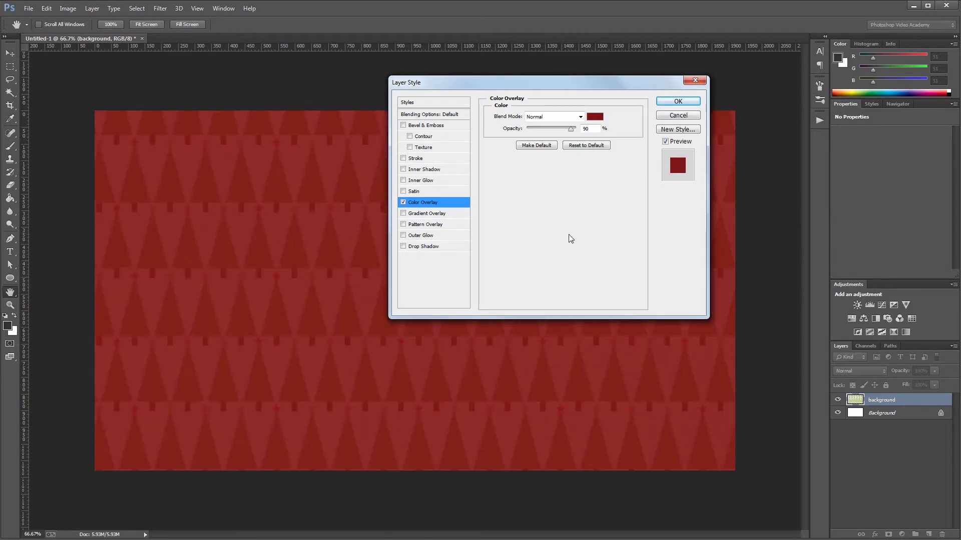
# Add an Inner Glow with 10% opacity and 150 px size to the tree pattern layer and apply the layer style.
pyautogui.click(425, 181)
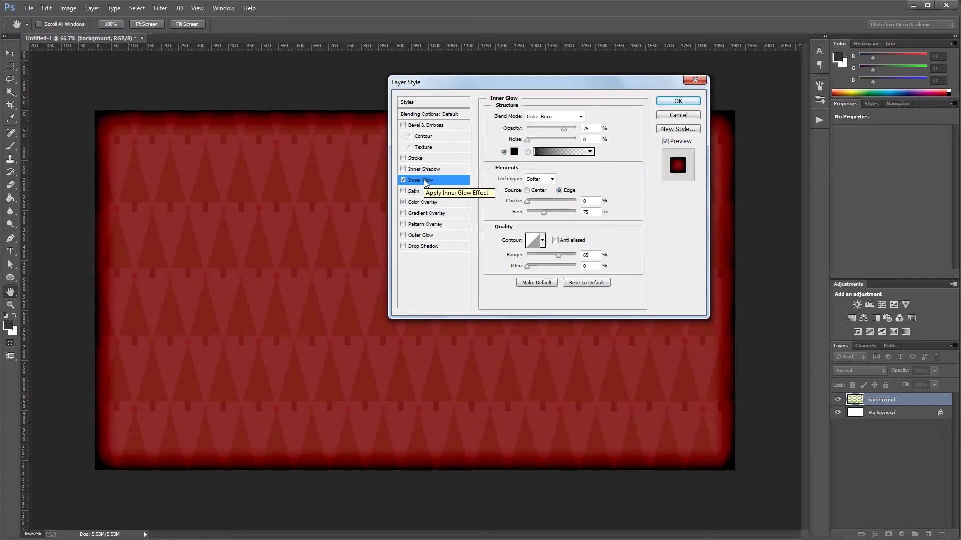
pyautogui.click(560, 132)
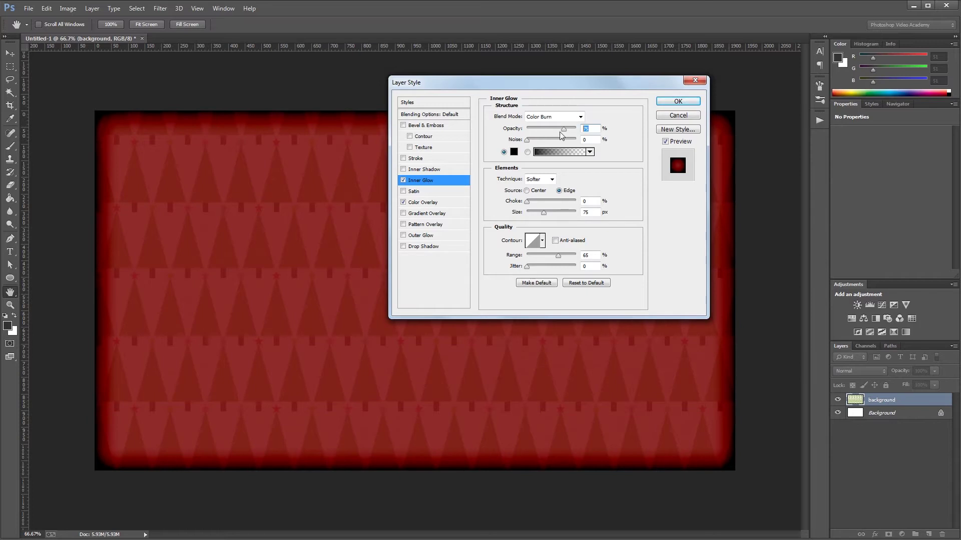
pyautogui.write('10')
pyautogui.doubleClick(588, 212)
pyautogui.write('150')
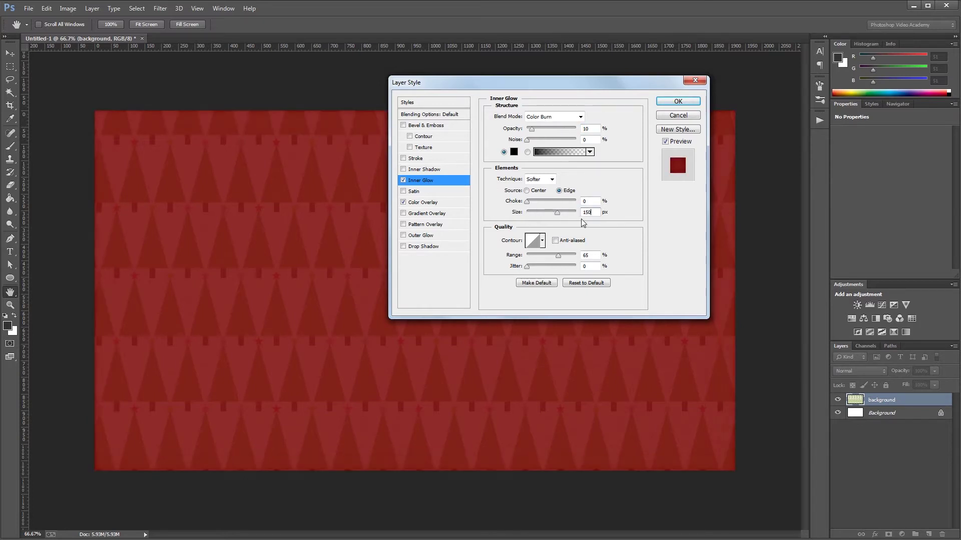
pyautogui.click(595, 255)
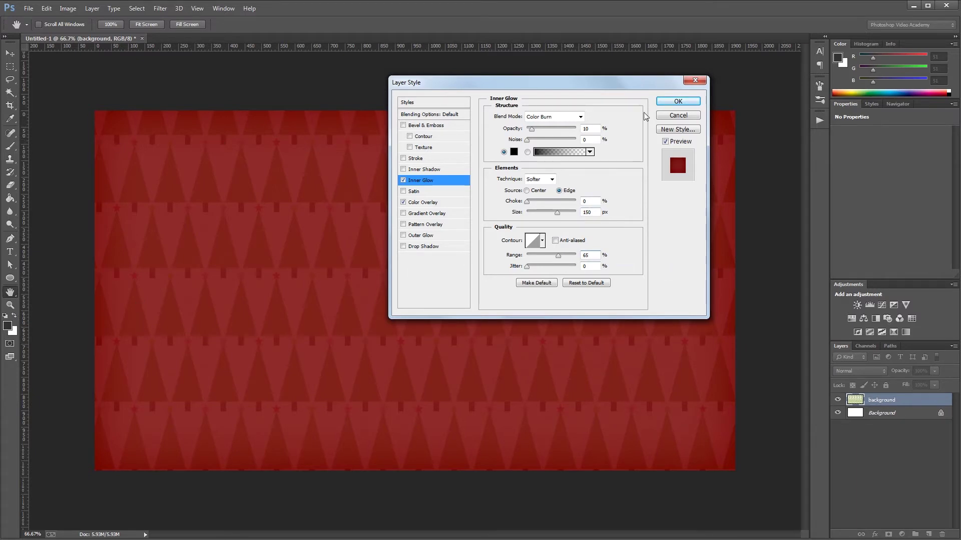
pyautogui.click(677, 101)
pyautogui.press('v')
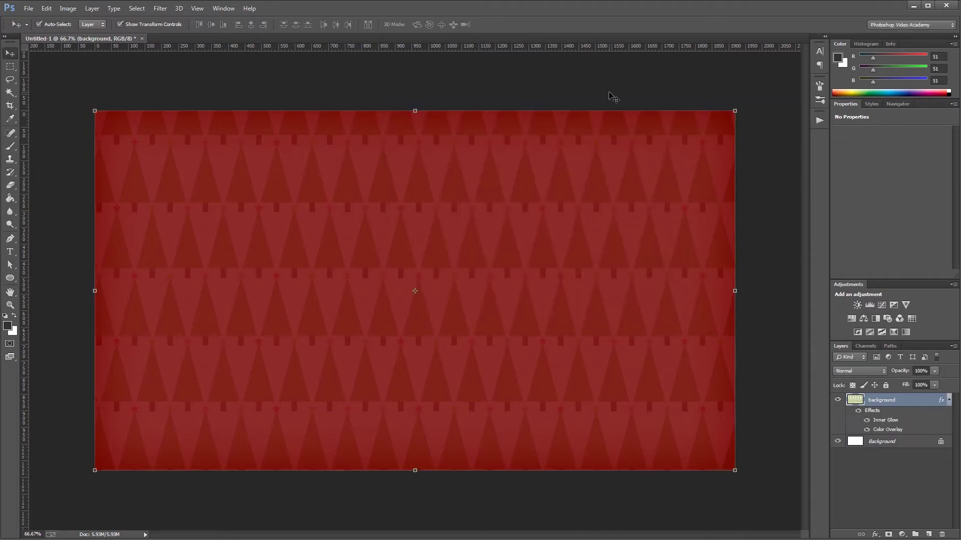
# Set the foreground colour to #FCF9EF.
pyautogui.click(7, 326)
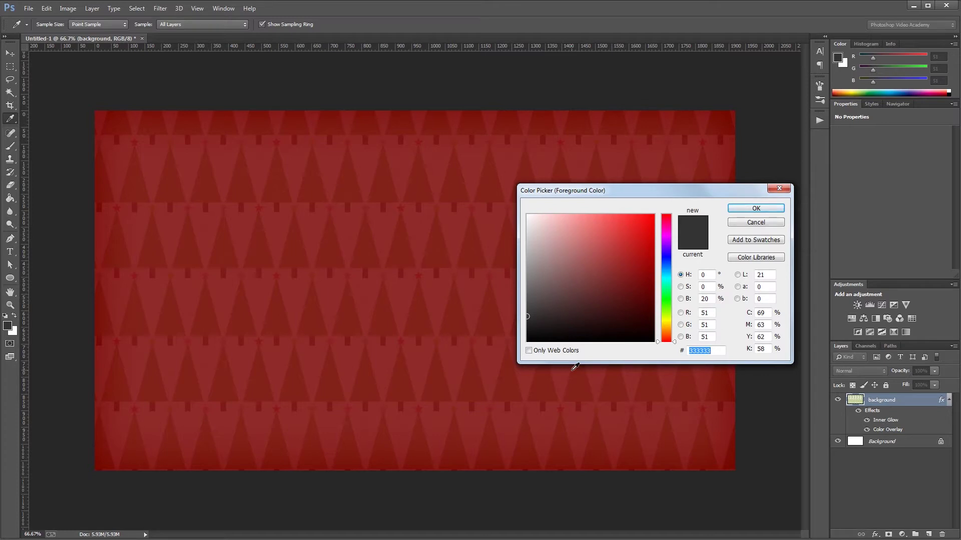
pyautogui.write('FCF')
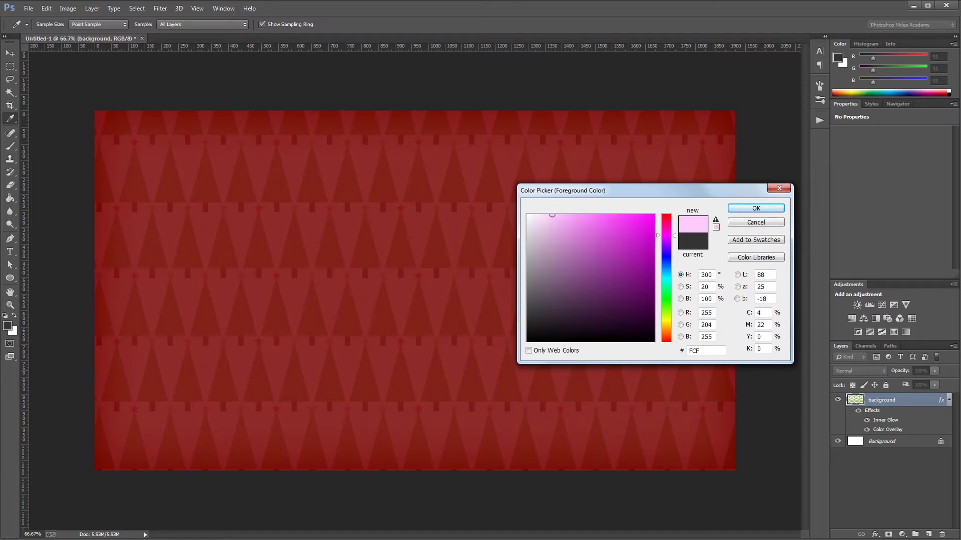
pyautogui.write('9EF')
pyautogui.press('Return')
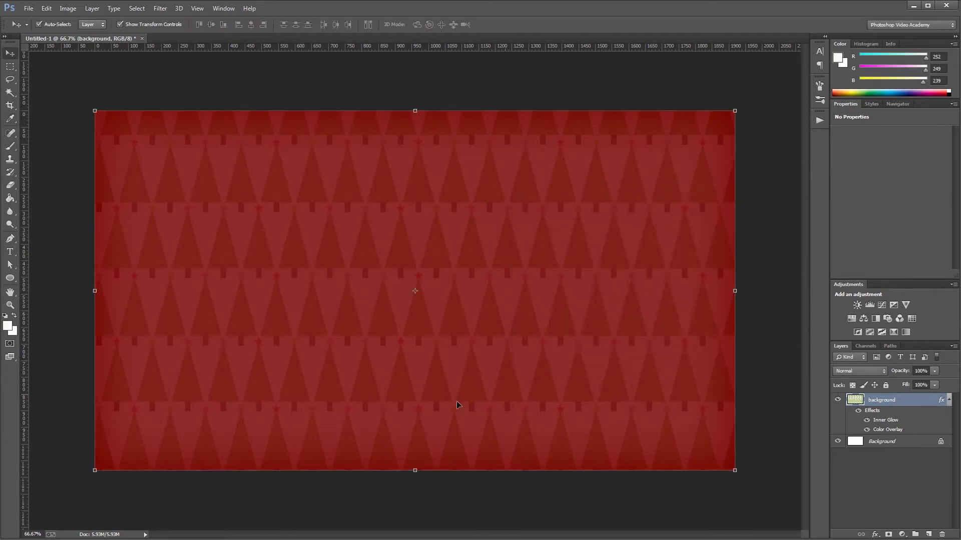
# Create a 1400 × 700 px rectangle shape and position it near the middle of the canvas.
pyautogui.moveTo(12, 280); pyautogui.dragTo(47, 279)
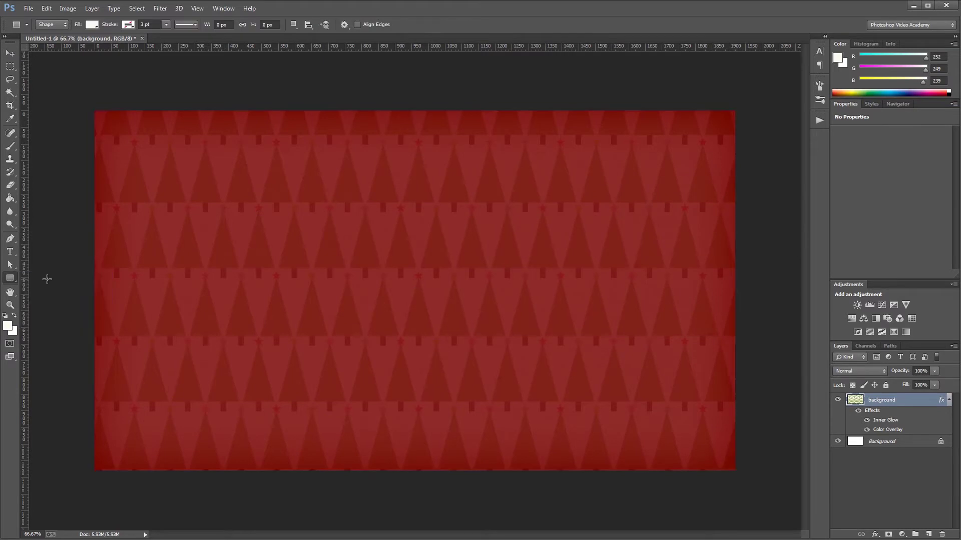
pyautogui.click(66, 24)
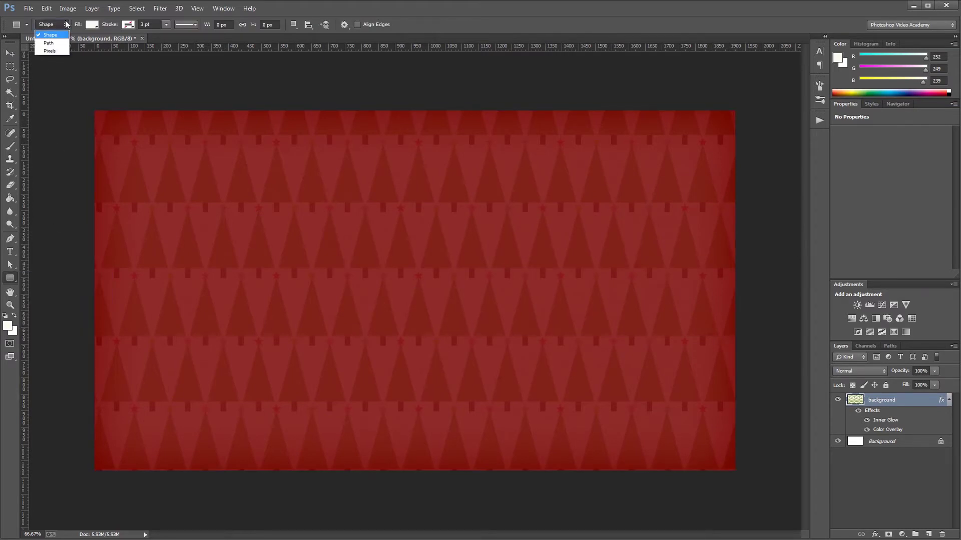
pyautogui.click(66, 24)
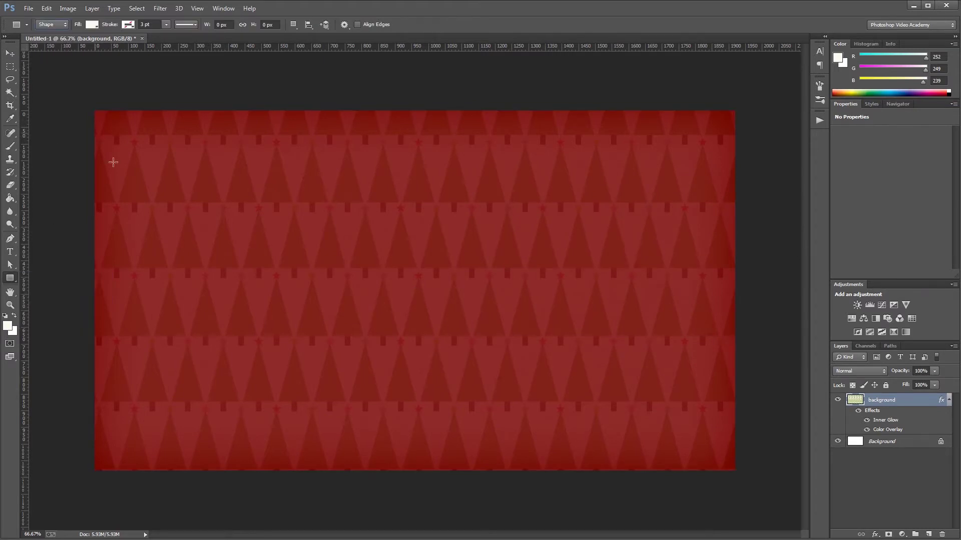
pyautogui.click(312, 272)
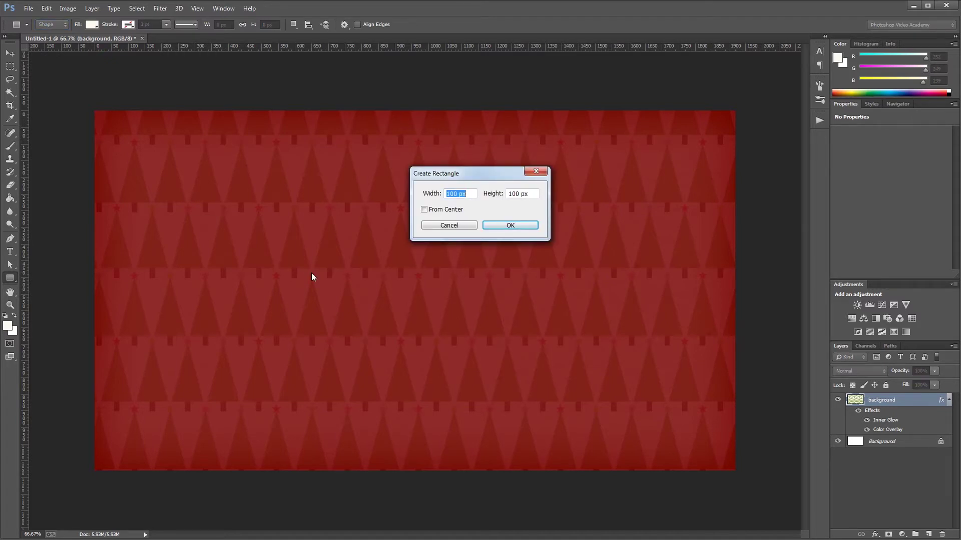
pyautogui.write('1400')
pyautogui.press('Tab')
pyautogui.write('700')
pyautogui.click(511, 225)
pyautogui.press('v')
pyautogui.moveTo(569, 348); pyautogui.dragTo(445, 242)
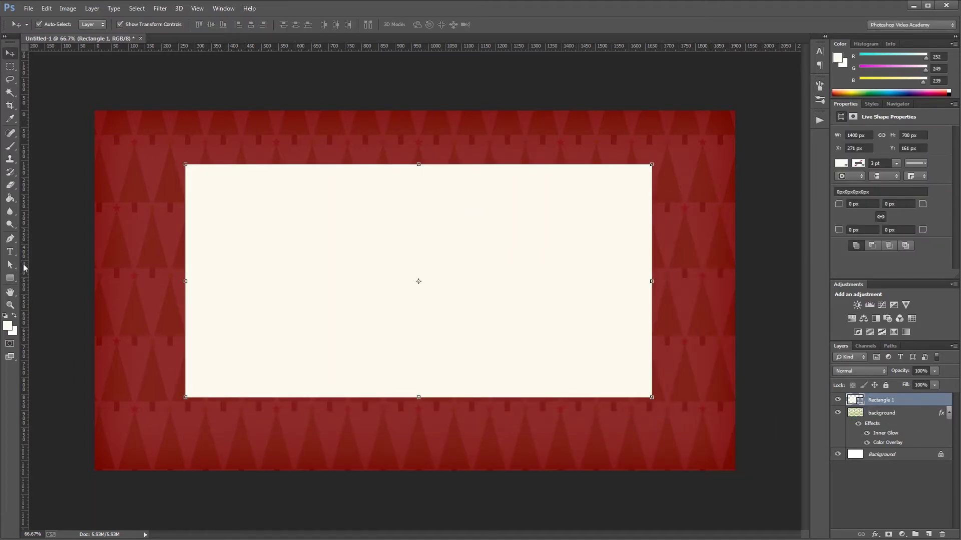
# Subtract a circular hole about 36 px wide from the cream rectangle near its upper-left corner with the Ellipse tool.
pyautogui.click(10, 278)
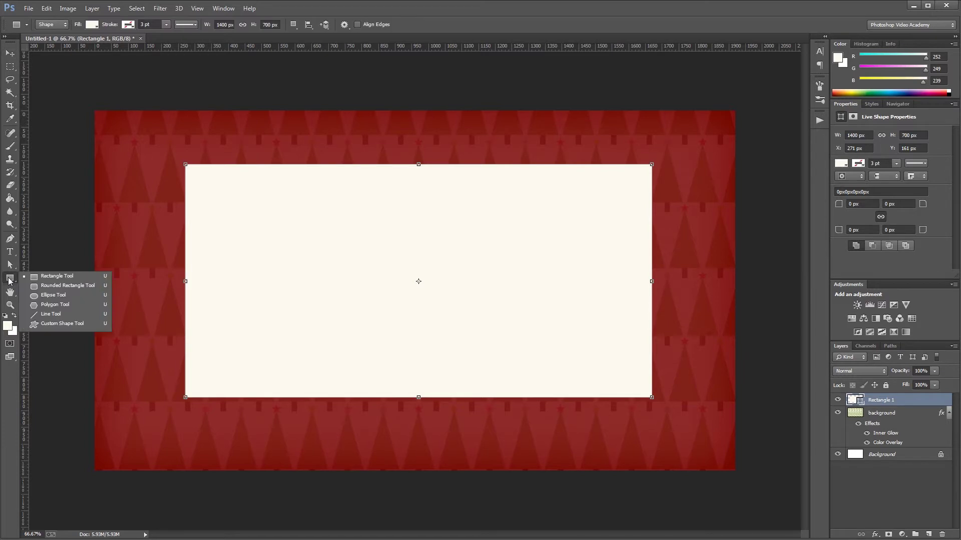
pyautogui.click(64, 299)
pyautogui.moveTo(206, 189); pyautogui.dragTo(216, 199)
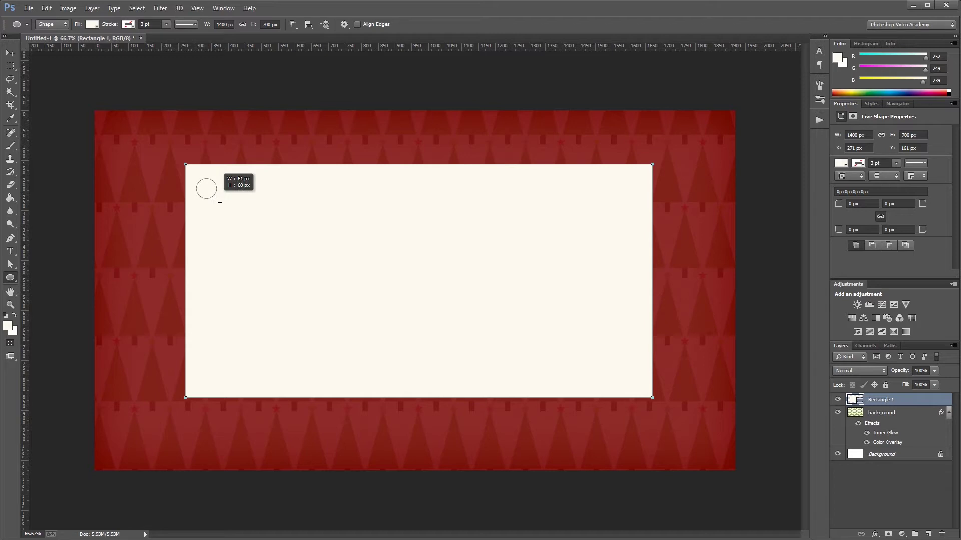
pyautogui.moveTo(216, 199); pyautogui.dragTo(214, 199)
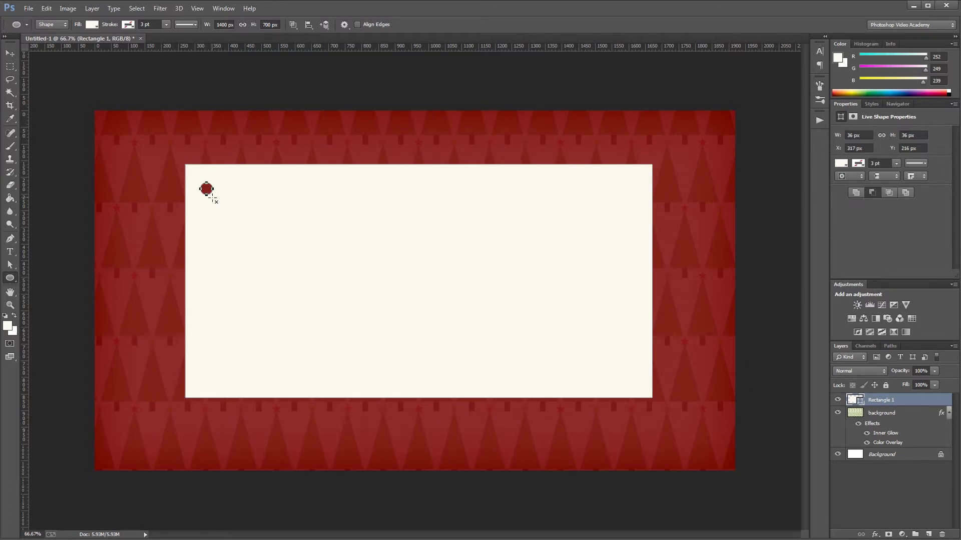
pyautogui.press('v')
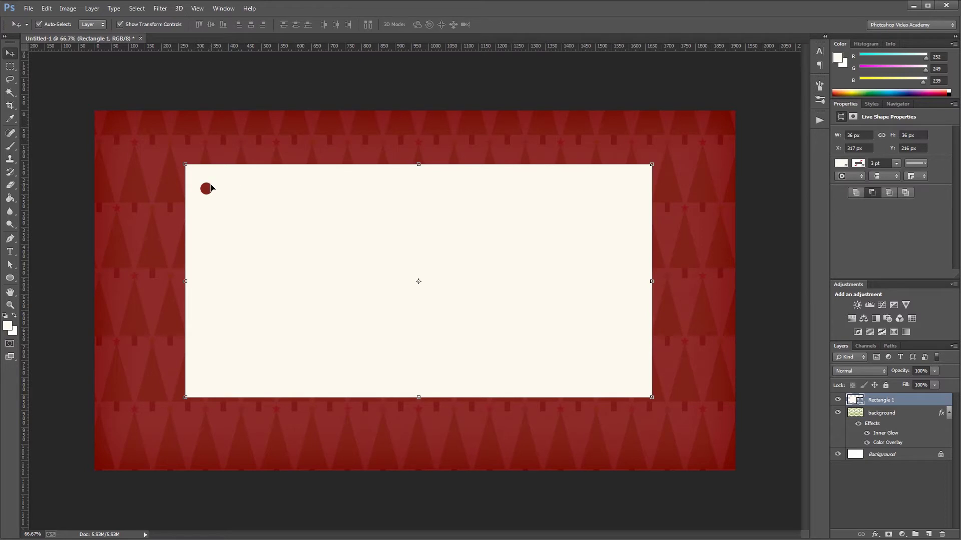
# Create a 25 × 700 px rectangle shape and place it flush against the cream rectangle's right edge.
pyautogui.moveTo(10, 278); pyautogui.dragTo(50, 282)
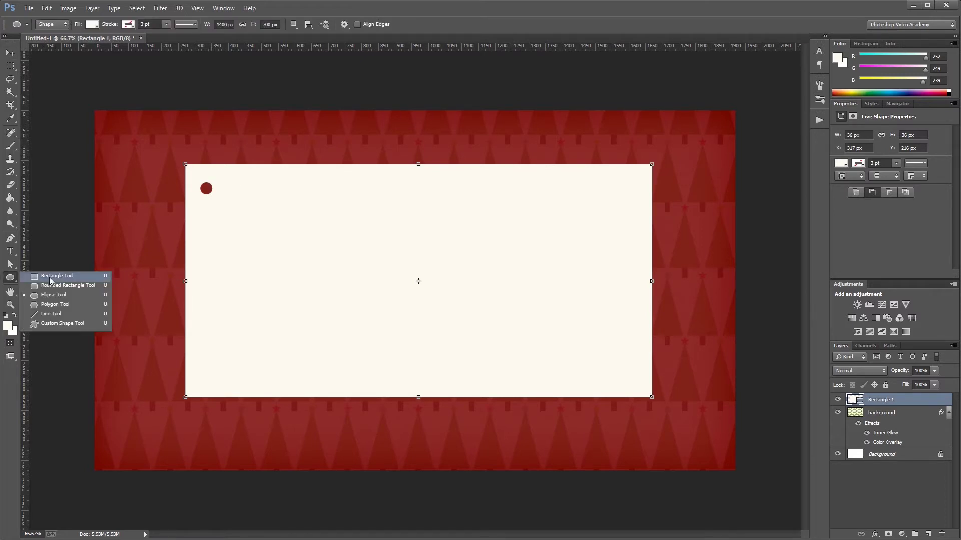
pyautogui.click(51, 282)
pyautogui.click(376, 284)
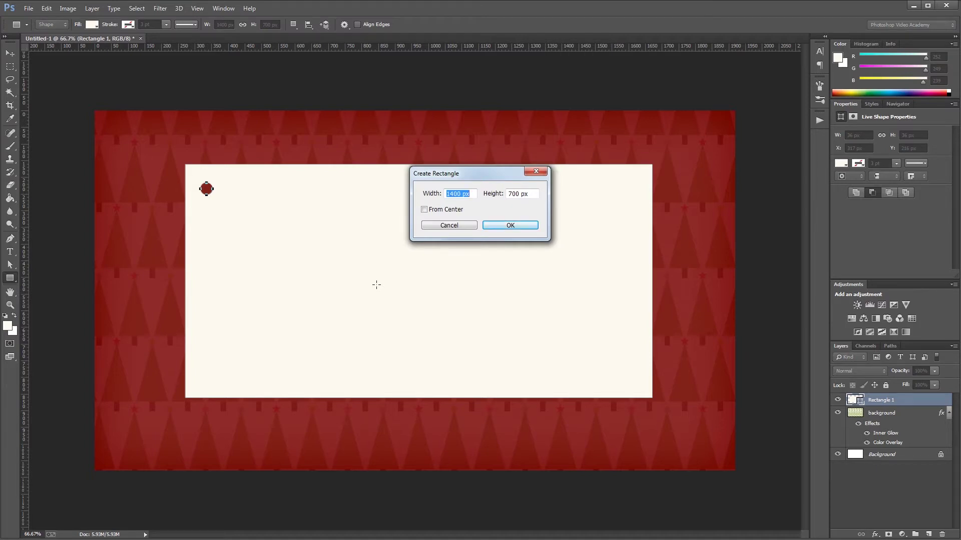
pyautogui.write('25')
pyautogui.press('Tab')
pyautogui.press('Return')
pyautogui.press('v')
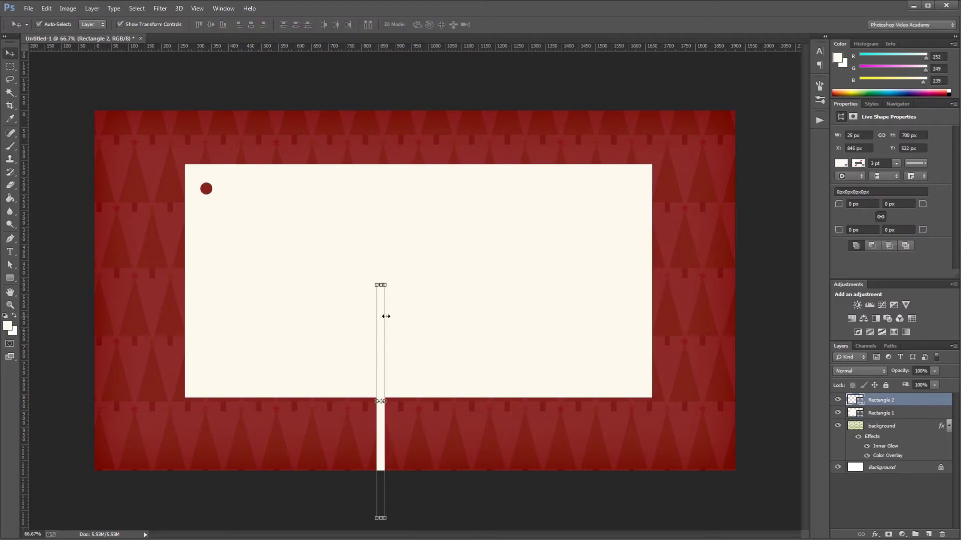
pyautogui.moveTo(379, 306); pyautogui.dragTo(659, 186)
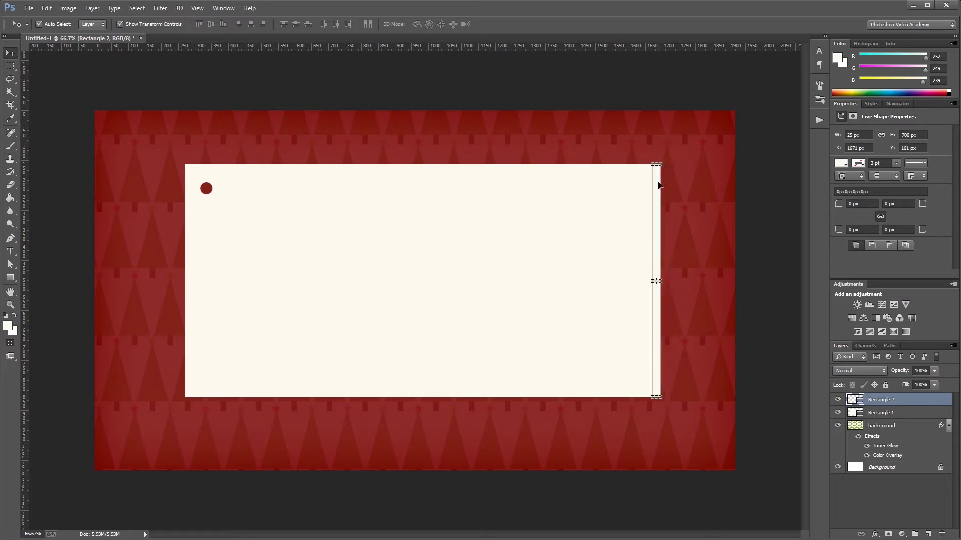
# Change the fill colour of the narrow strip to #B6D78A.
pyautogui.doubleClick(853, 400)
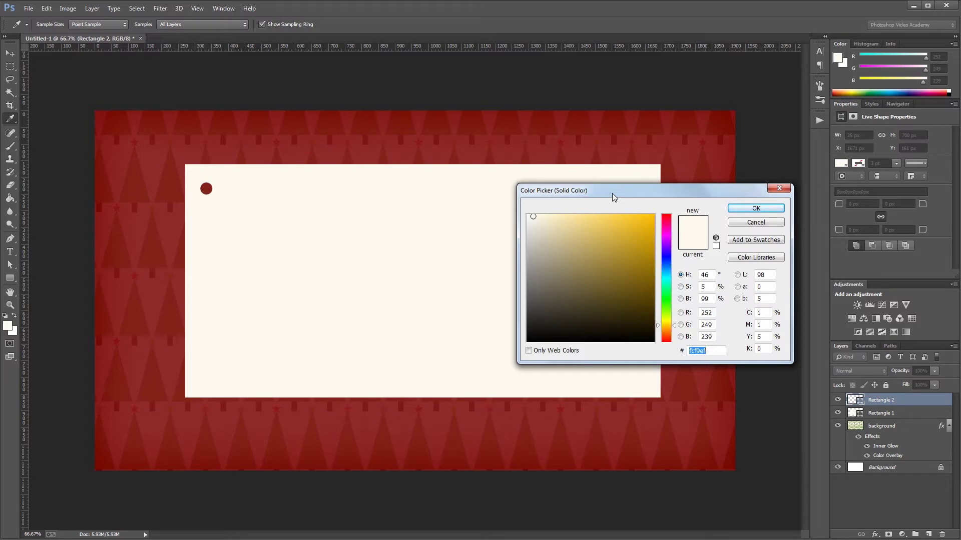
pyautogui.write('B6D')
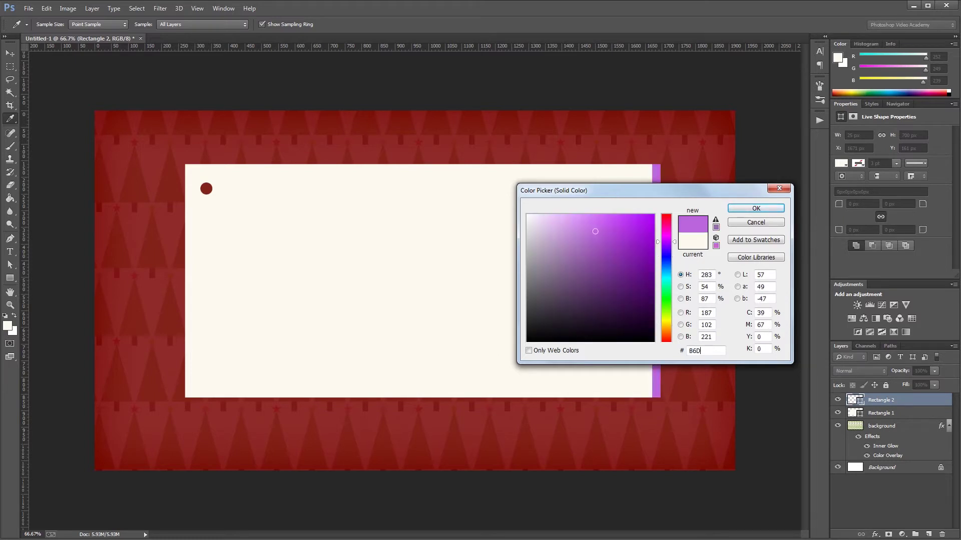
pyautogui.write('78A')
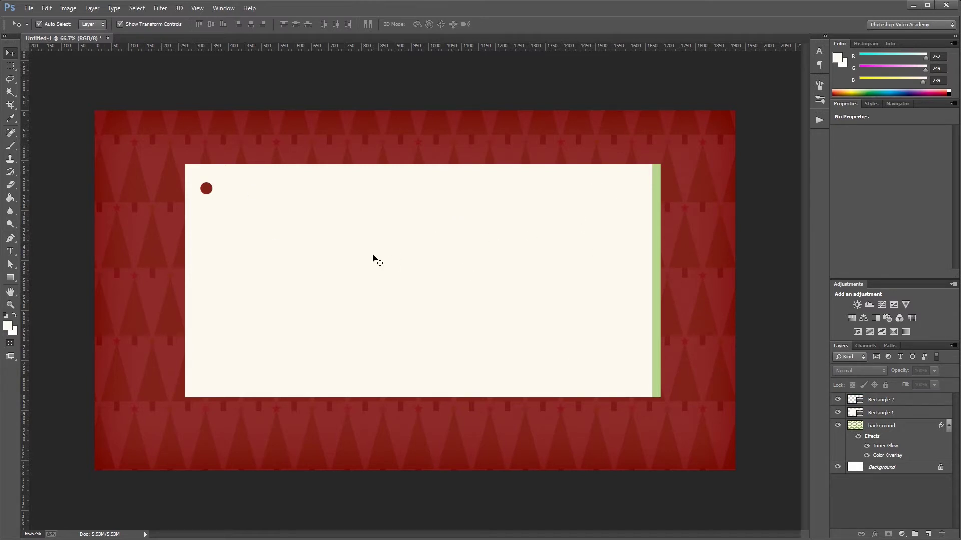
# Add the black text "To: My Favorite Person" and position it in the upper-right area of the cream card.
pyautogui.press('d')
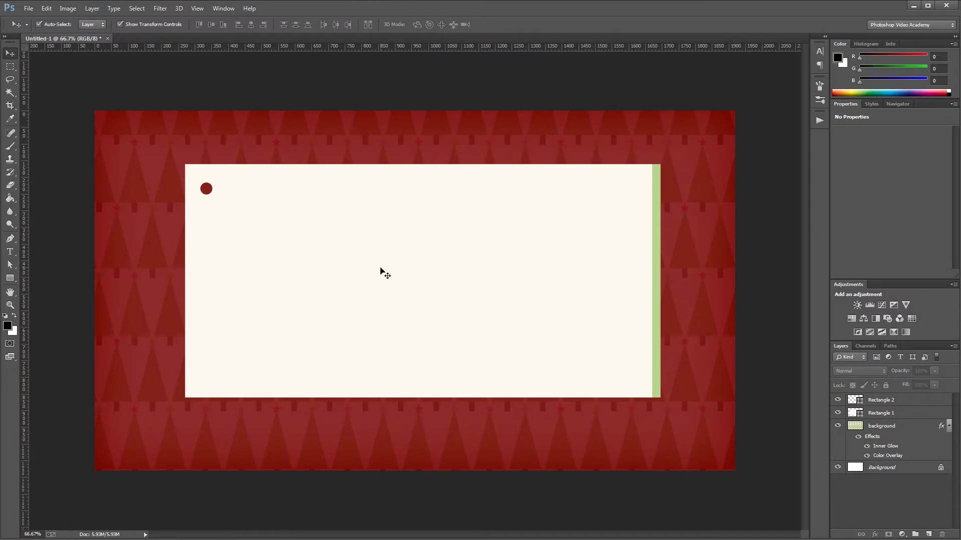
pyautogui.press('t')
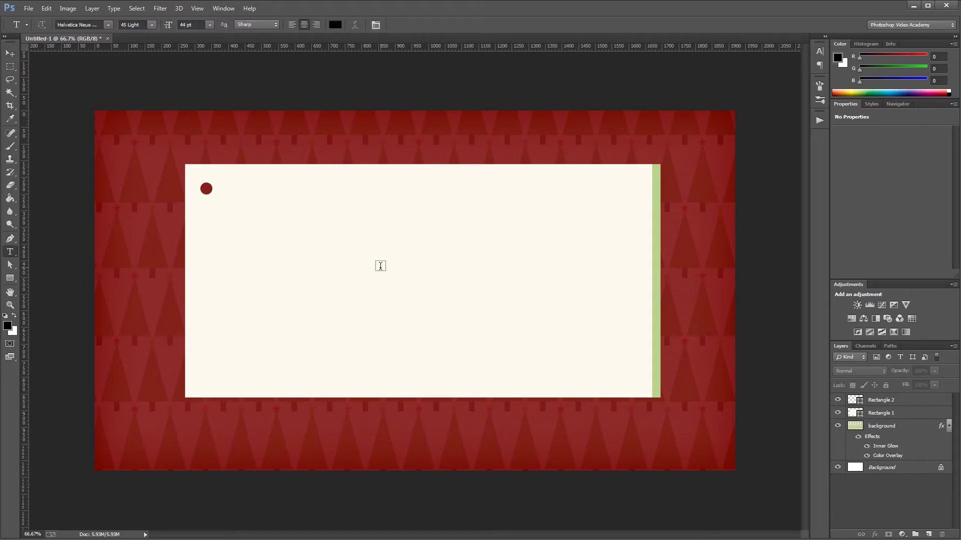
pyautogui.click(495, 212)
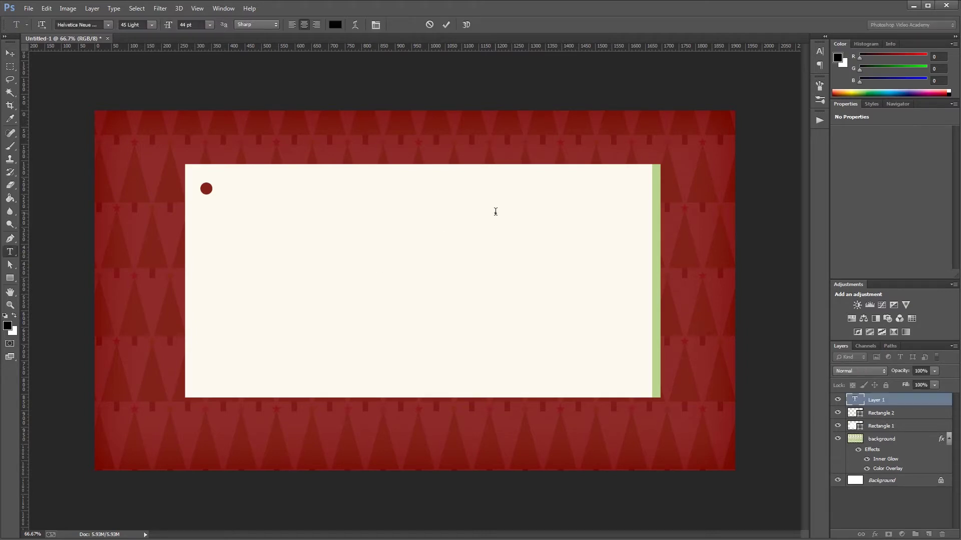
pyautogui.write('To: My Favorite Person')
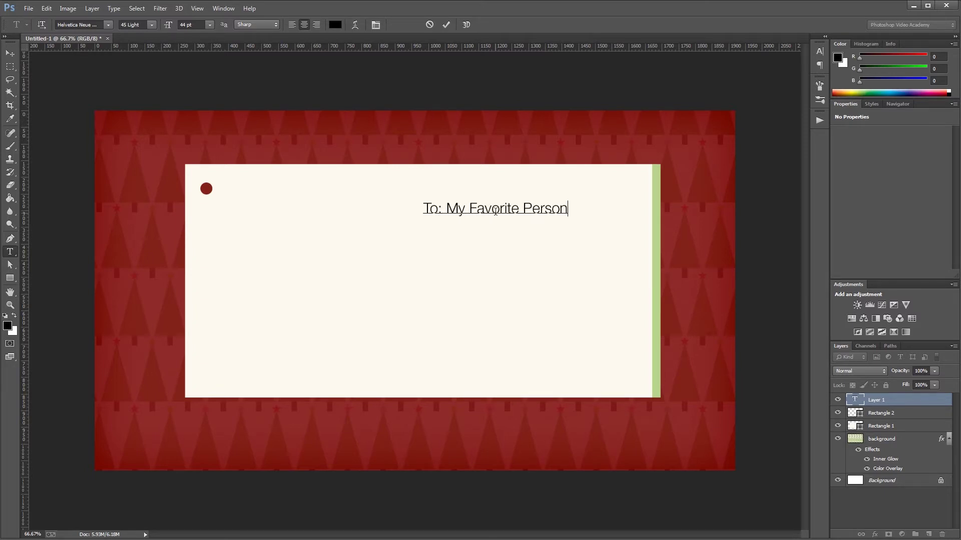
pyautogui.hotkey('ctrl', 'Return')
pyautogui.press('v')
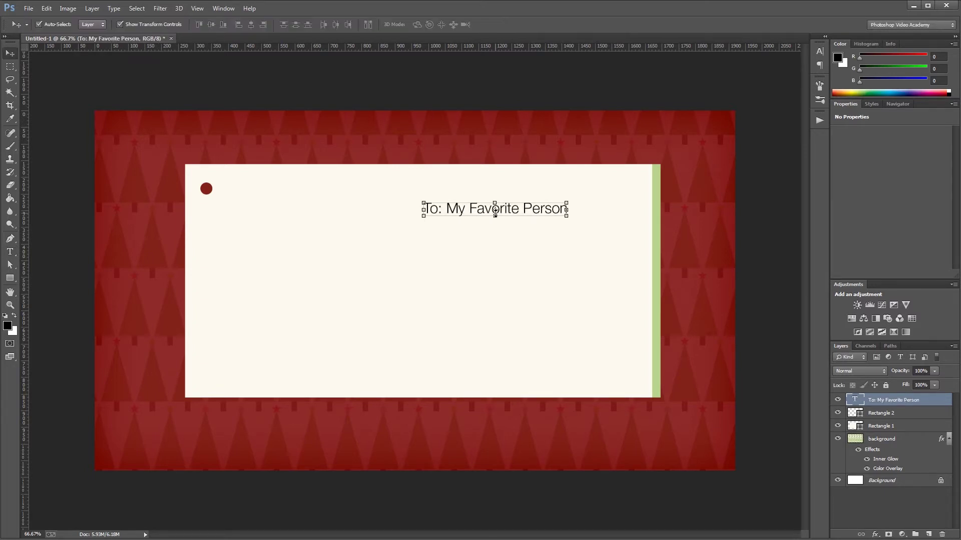
pyautogui.moveTo(531, 211); pyautogui.dragTo(584, 201)
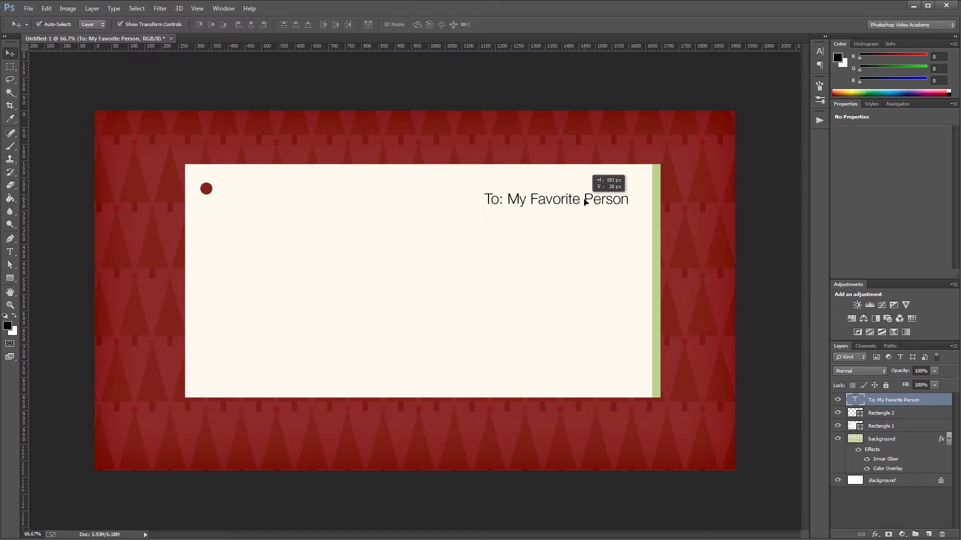
# Add the text "From:" on a new text layer and position it near the card's left edge, below the hole.
pyautogui.press('t')
pyautogui.click(212, 248)
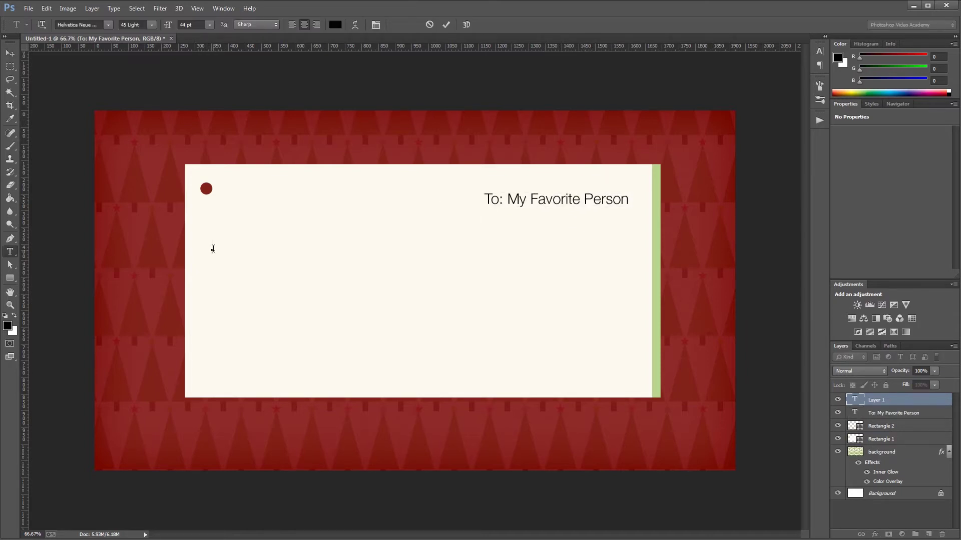
pyautogui.write('From:')
pyautogui.hotkey('ctrl', 'Return')
pyautogui.press('v')
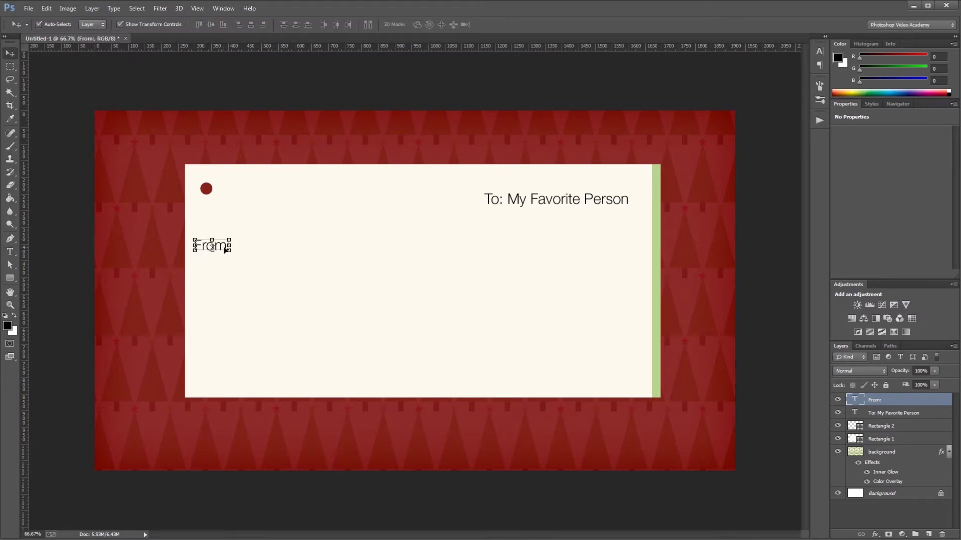
pyautogui.moveTo(223, 249); pyautogui.dragTo(238, 246)
# Set the colour of the "From:" text to #82B348.
pyautogui.click(820, 52)
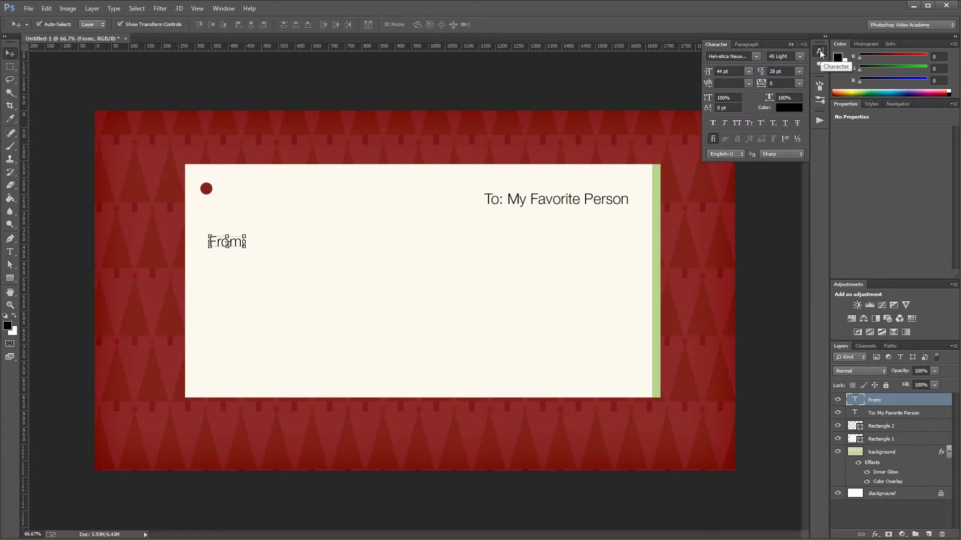
pyautogui.click(798, 108)
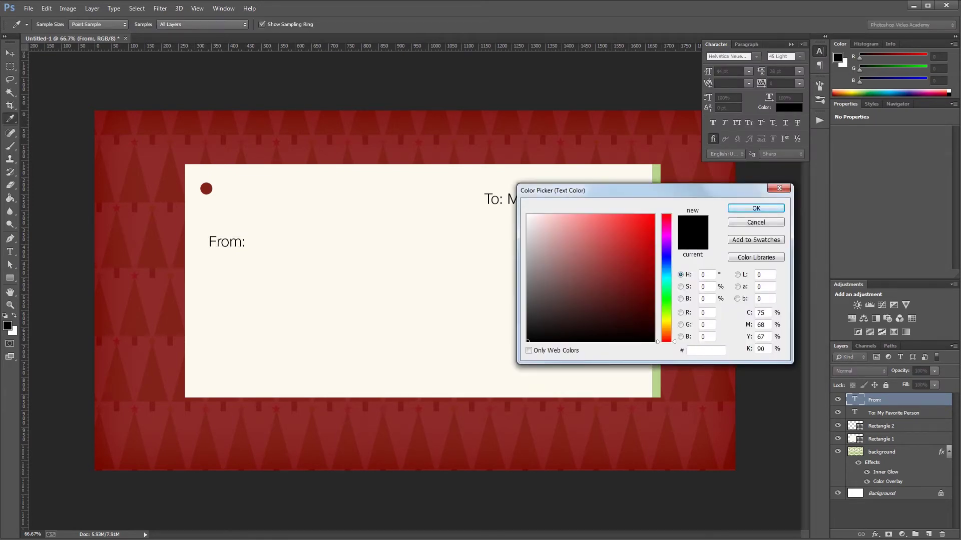
pyautogui.write('8')
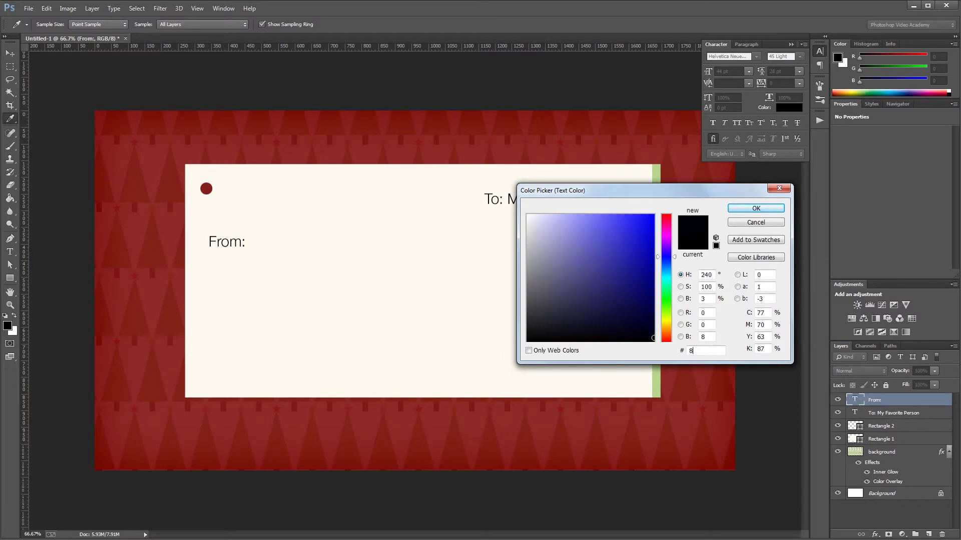
pyautogui.write('2B348')
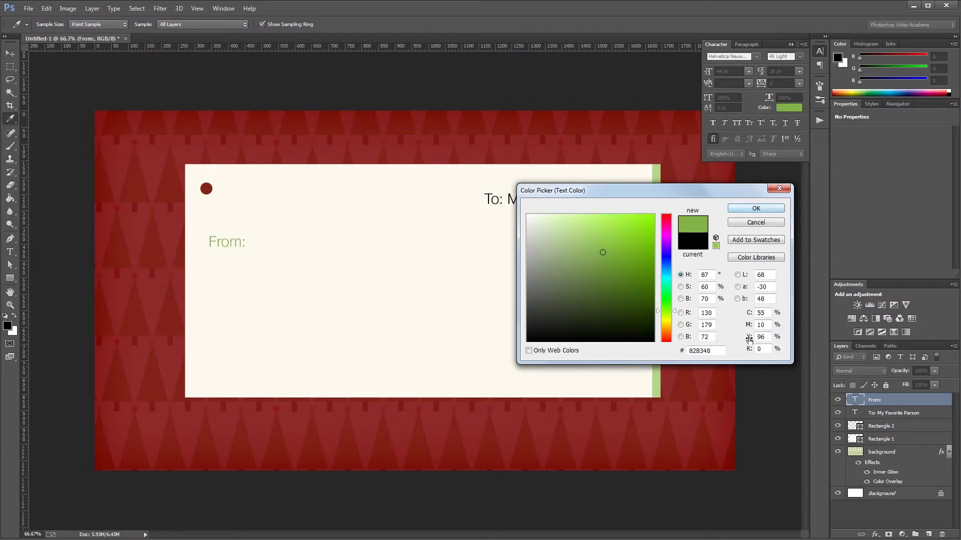
pyautogui.moveTo(717, 354); pyautogui.dragTo(652, 354)
pyautogui.click(756, 209)
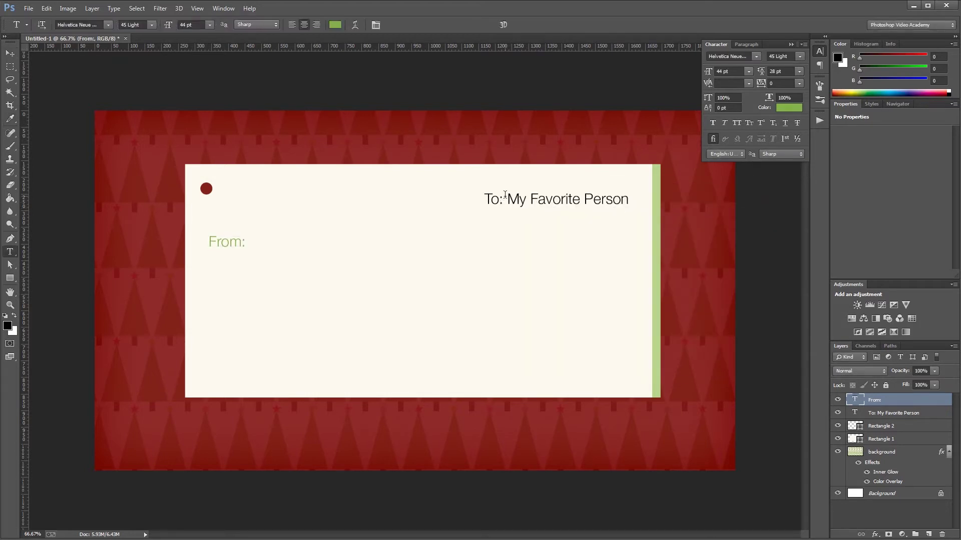
# Recolour only the word "To:" in the "To: My Favorite Person" text to #82B348.
pyautogui.moveTo(505, 195); pyautogui.dragTo(484, 199)
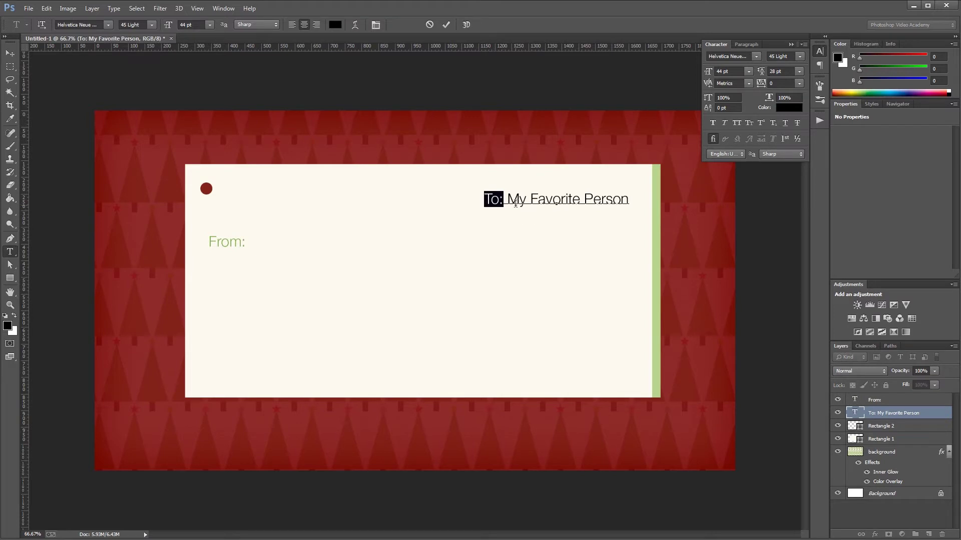
pyautogui.click(789, 107)
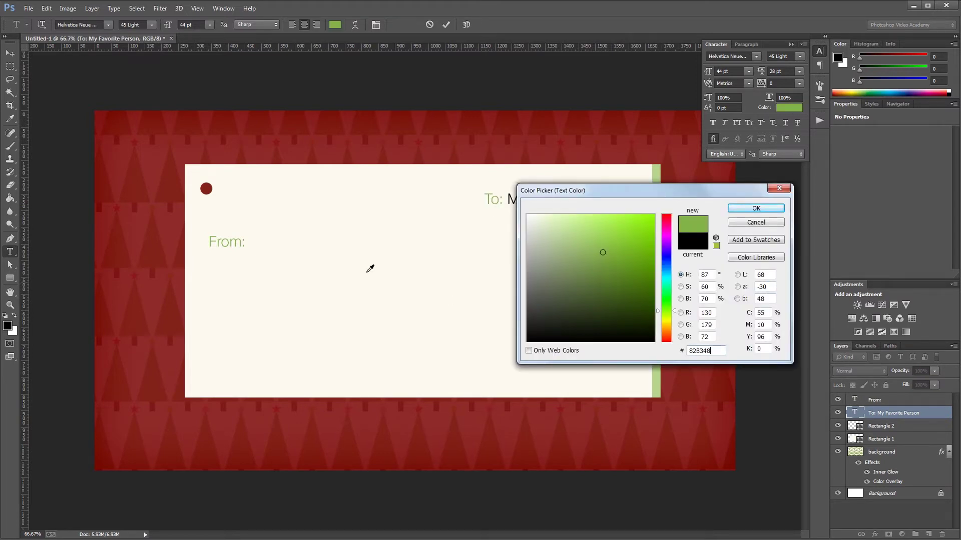
pyautogui.press('Return')
pyautogui.press('v')
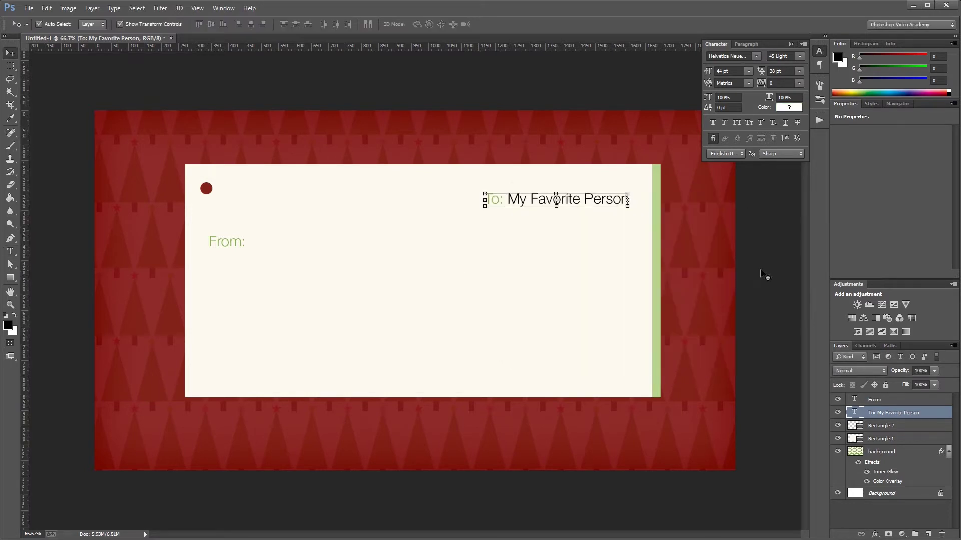
# Add Bevel & Emboss to the "To: My Favorite Person" layer with Outer Bevel style, Down direction and 1 px size.
pyautogui.doubleClick(929, 416)
pyautogui.moveTo(499, 85); pyautogui.dragTo(421, 243)
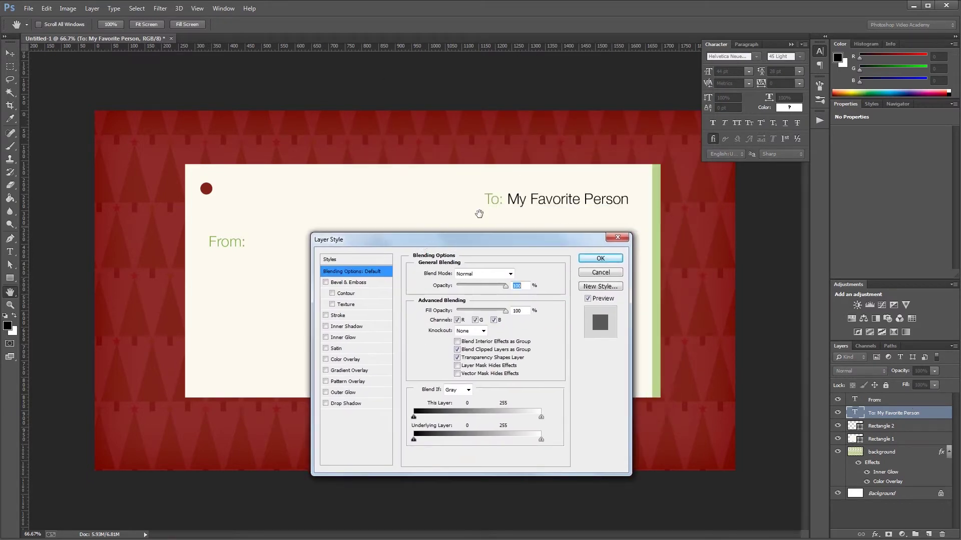
pyautogui.click(358, 284)
pyautogui.click(475, 275)
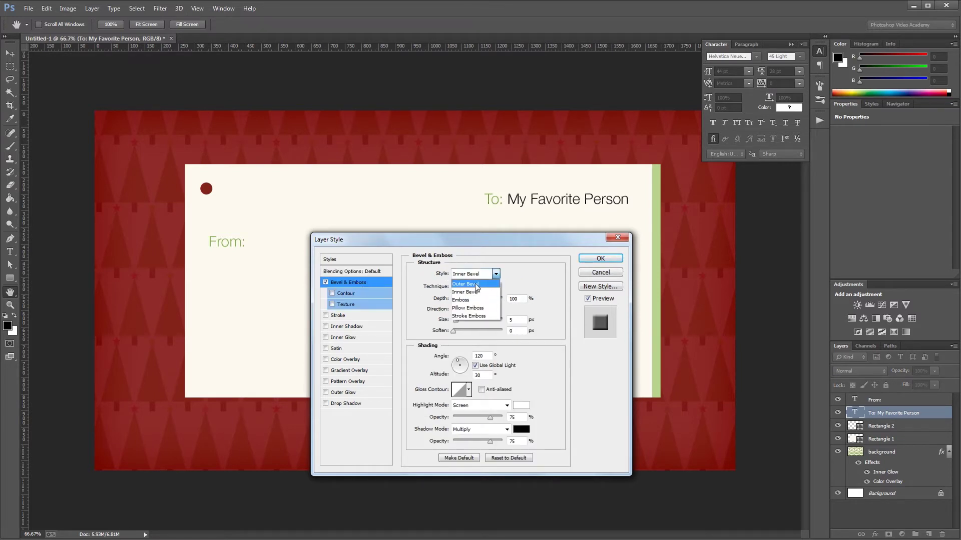
pyautogui.click(477, 286)
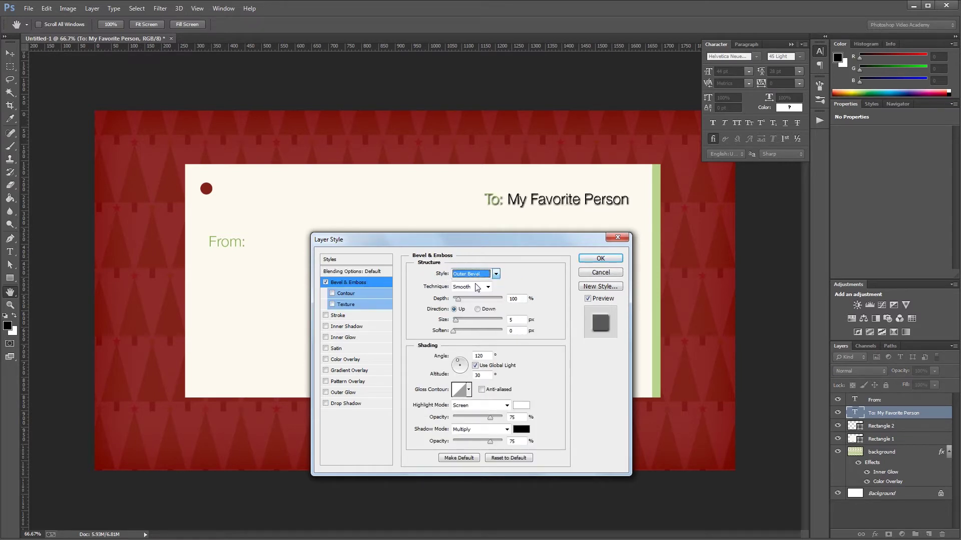
pyautogui.click(477, 309)
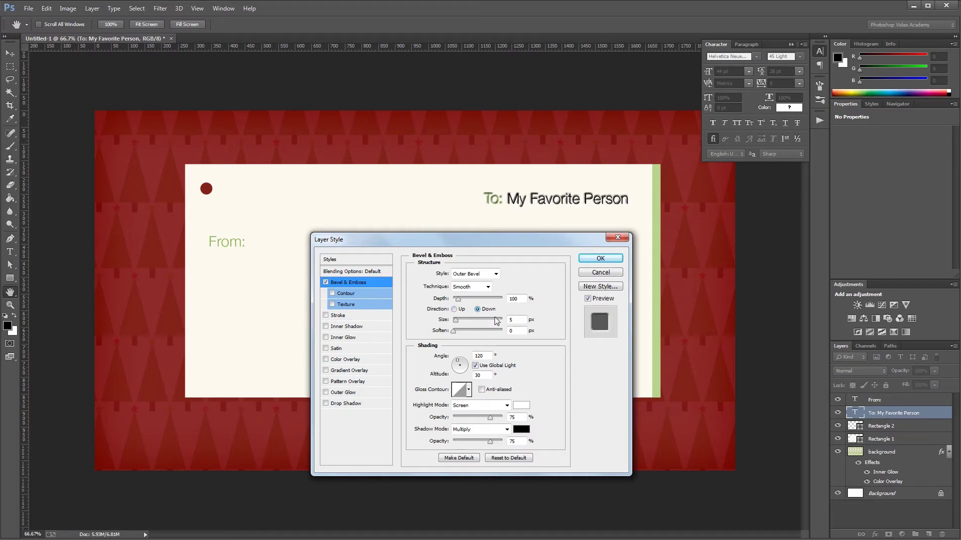
pyautogui.press('Down')
pyautogui.press('Down')
pyautogui.press('Down')
pyautogui.press('Down')
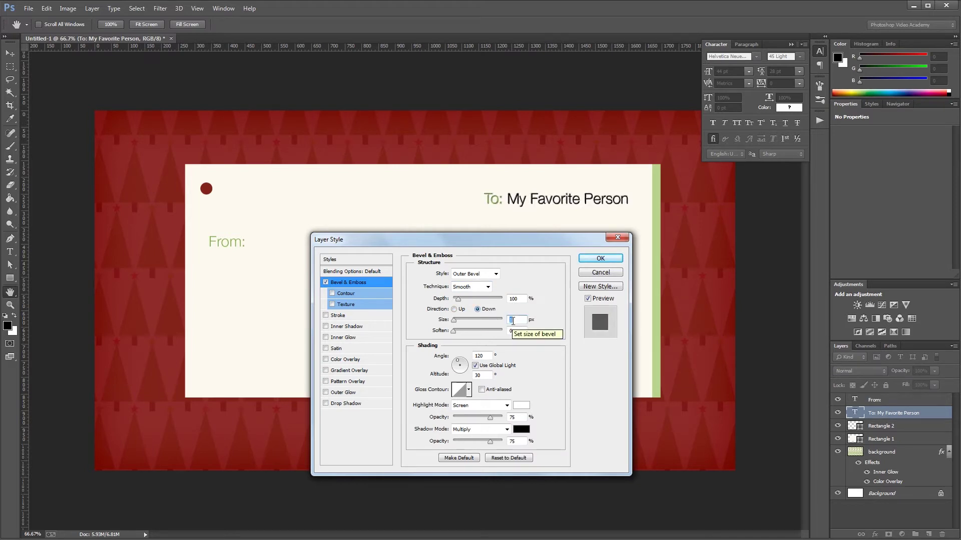
# Set the bevel shading to 135° angle, 60° altitude, Linear Dodge (Add) highlight at 100% opacity and Linear Burn shadow at 25% opacity.
pyautogui.doubleClick(478, 356)
pyautogui.write('135')
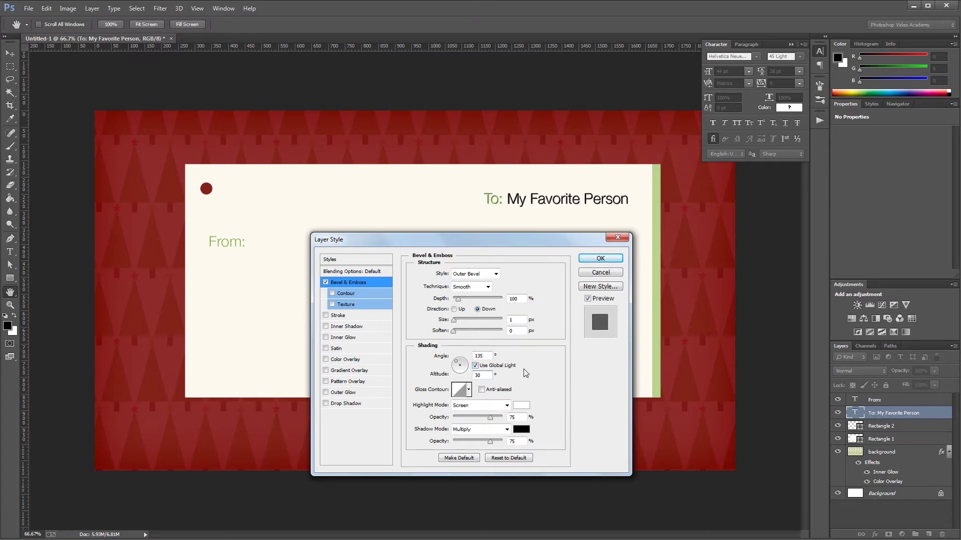
pyautogui.click(485, 376)
pyautogui.write('60')
pyautogui.click(490, 406)
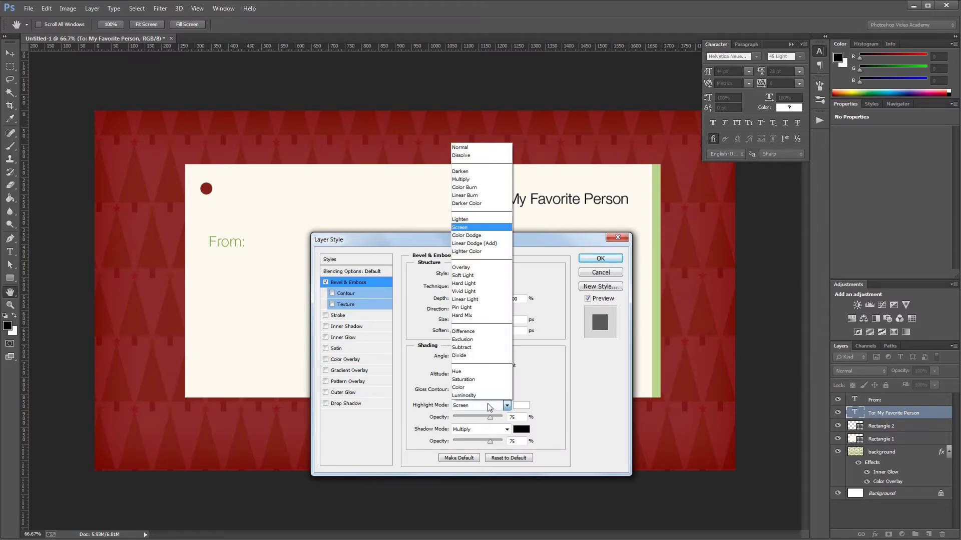
pyautogui.click(473, 243)
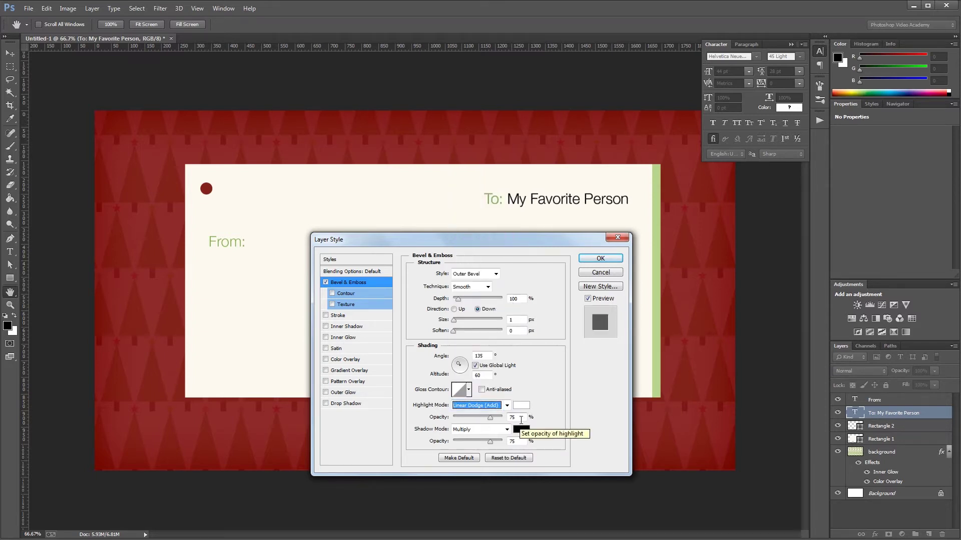
pyautogui.moveTo(491, 418); pyautogui.dragTo(506, 419)
pyautogui.click(487, 429)
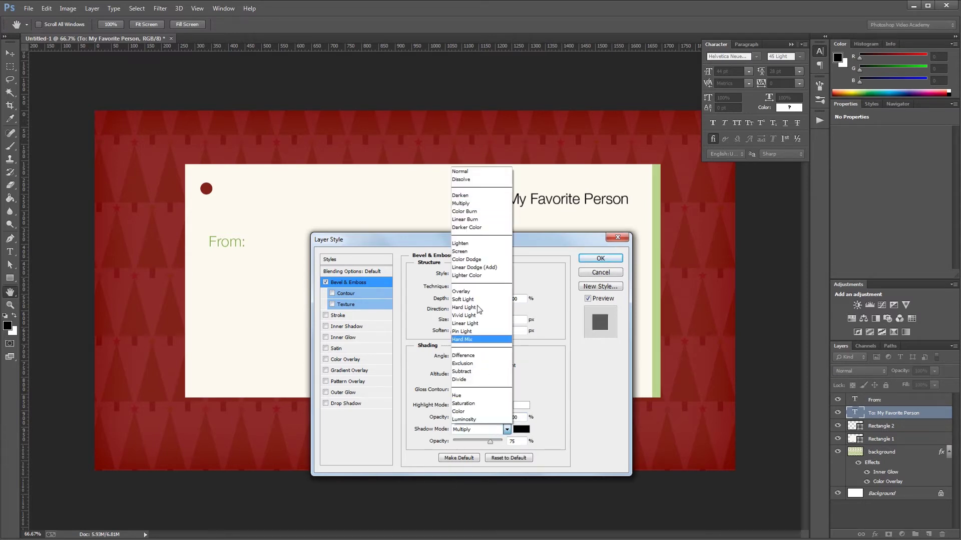
pyautogui.click(472, 221)
pyautogui.doubleClick(520, 441)
pyautogui.write('25')
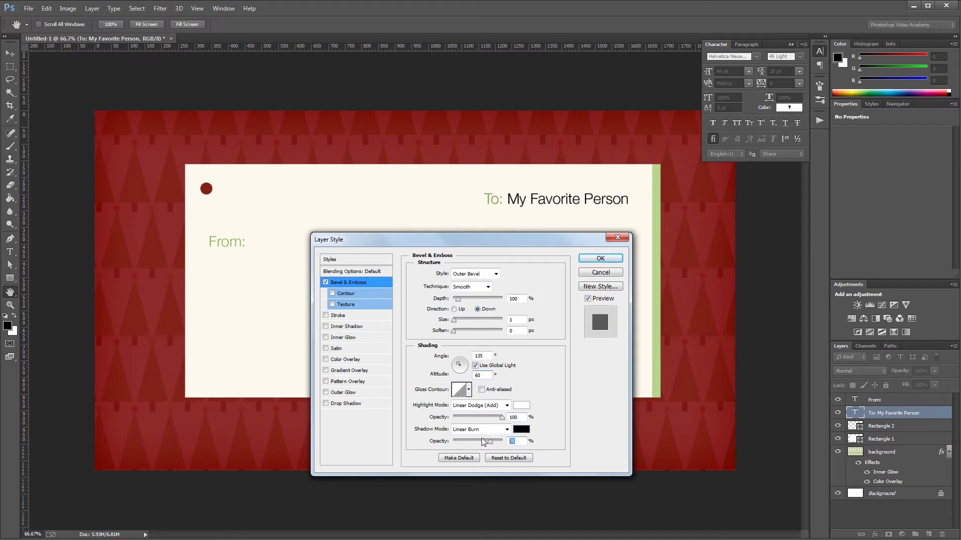
# Apply the layer style and copy its effects to the "From:" text layer.
pyautogui.click(619, 258)
pyautogui.click(619, 259)
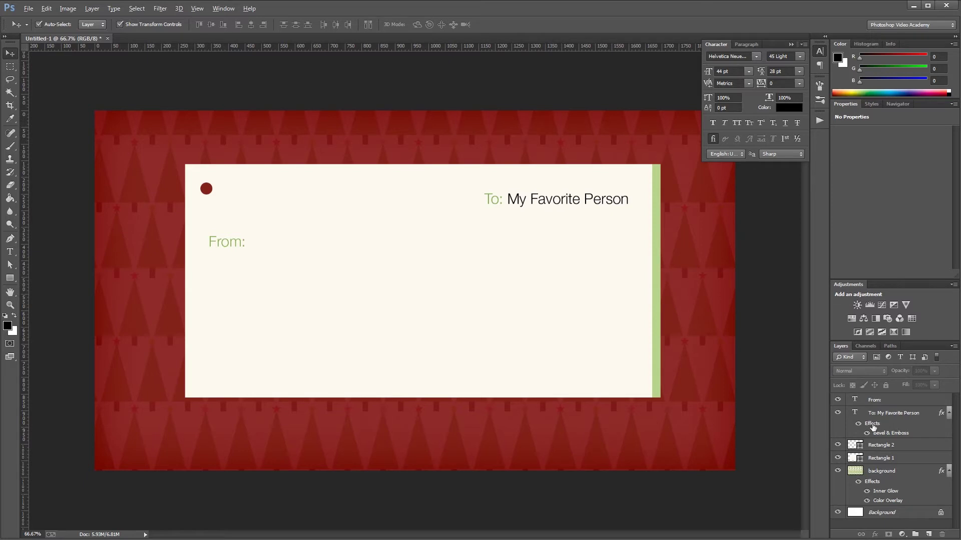
pyautogui.keyDown('alt'); pyautogui.moveTo(872, 426); pyautogui.dragTo(890, 401); pyautogui.keyUp('alt')
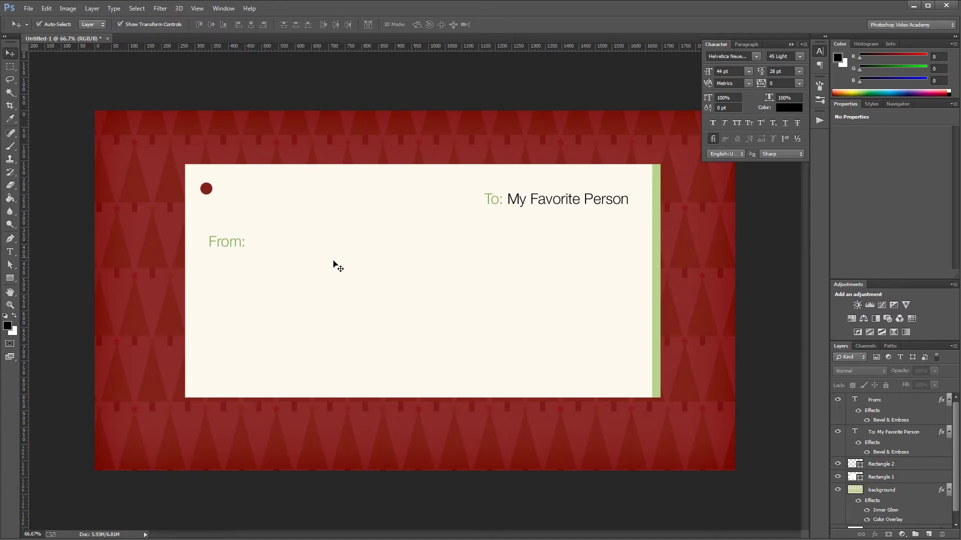
# Add the text "Santa Claus" on the tag below "From:" and enlarge it proportionally to about 209 pt.
pyautogui.press('t')
pyautogui.click(300, 342)
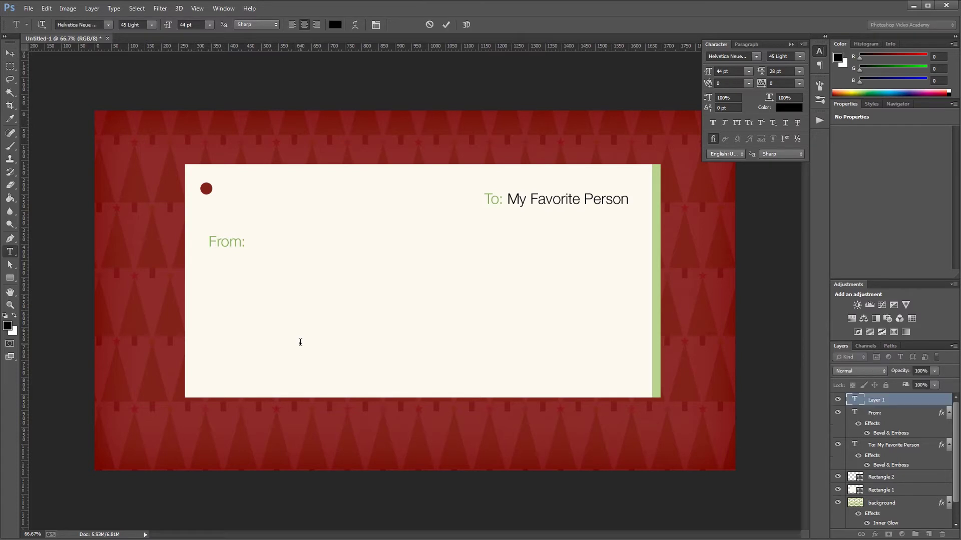
pyautogui.write('Santa Claus')
pyautogui.hotkey('ctrl', 'Return')
pyautogui.press('v')
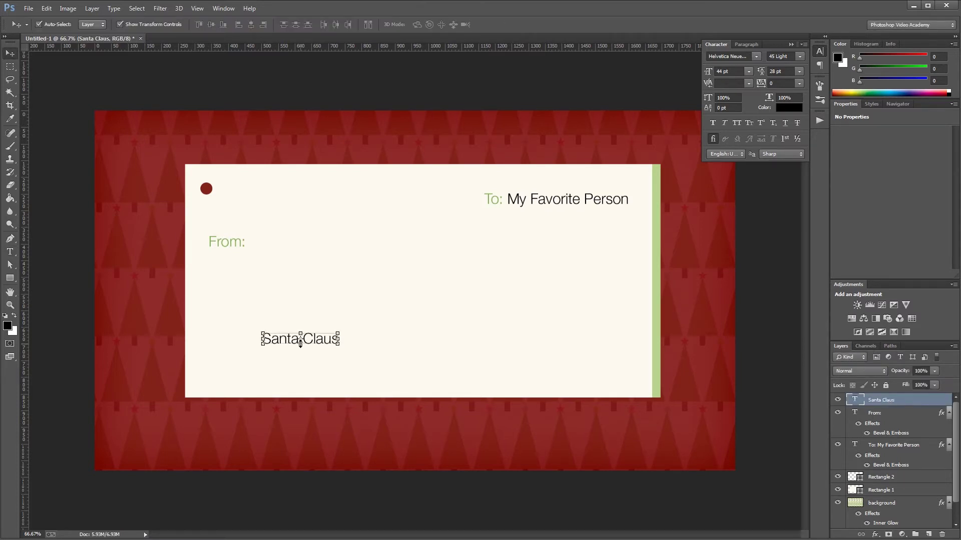
pyautogui.hotkey('ctrl', 't')
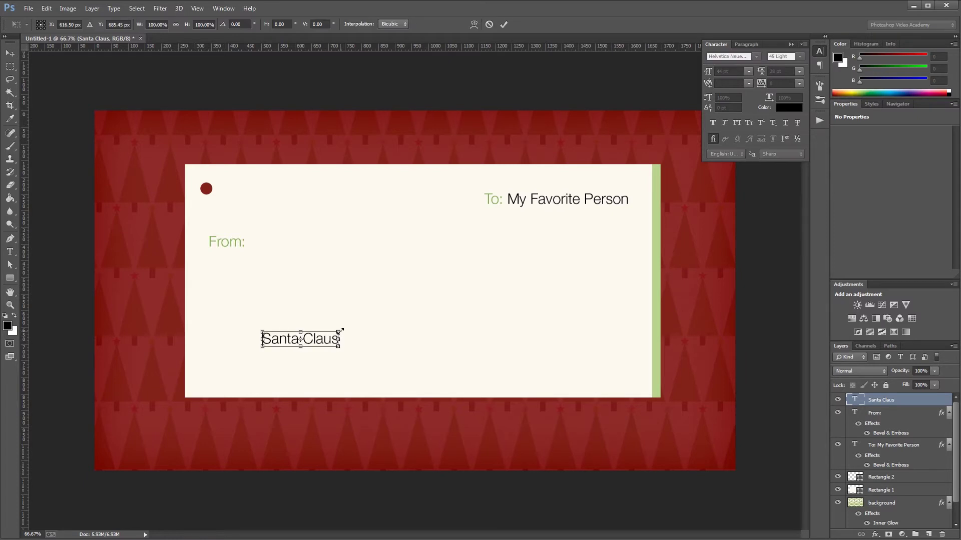
pyautogui.moveTo(340, 331); pyautogui.dragTo(620, 255)
pyautogui.press('Return')
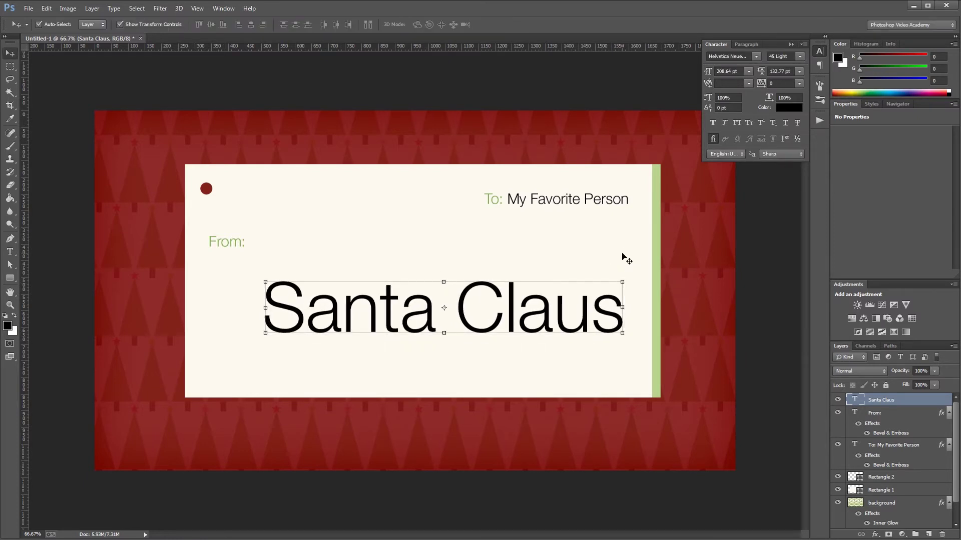
# Change the "Santa Claus" font to Harlean, then reposition and scale it to about 376 pt across the tag's lower half.
pyautogui.click(744, 58)
pyautogui.write('Harlean')
pyautogui.press('Return')
pyautogui.moveTo(328, 335)
pyautogui.mouseDown()
pyautogui.moveTo(310, 381)
pyautogui.moveTo(242, 407)
pyautogui.moveTo(317, 340)
pyautogui.mouseUp()
pyautogui.moveTo(620, 253); pyautogui.dragTo(640, 247)
pyautogui.press('Return')
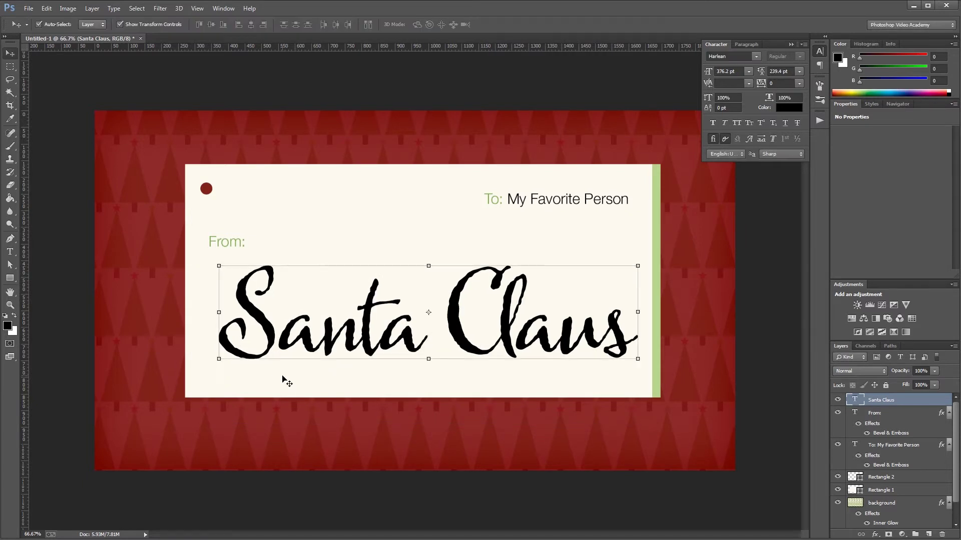
pyautogui.hotkey('shift', 'Left')
# Recolour the "Santa Claus" text dark red.
pyautogui.click(788, 109)
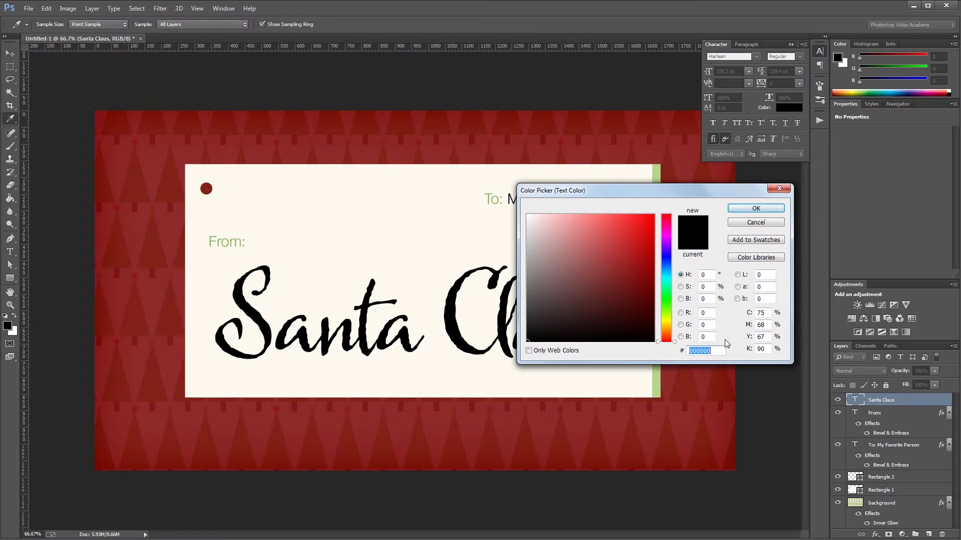
pyautogui.write('A32')
pyautogui.moveTo(666, 338)
pyautogui.mouseDown()
pyautogui.moveTo(666, 240)
pyautogui.moveTo(666, 338)
pyautogui.mouseUp()
pyautogui.click(755, 208)
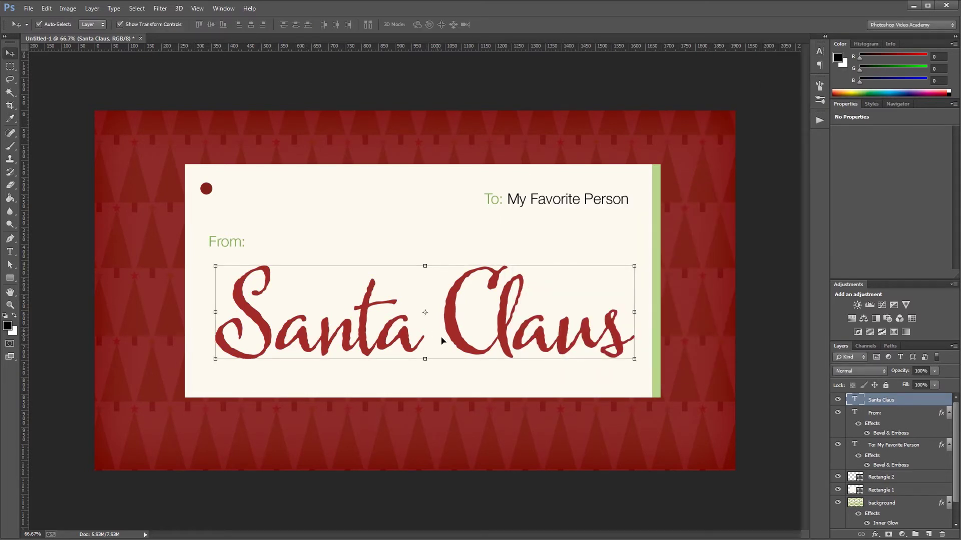
# Add Bevel & Emboss to the "Santa Claus" layer with Outer Bevel style, Down direction and 1 px size.
pyautogui.doubleClick(894, 402)
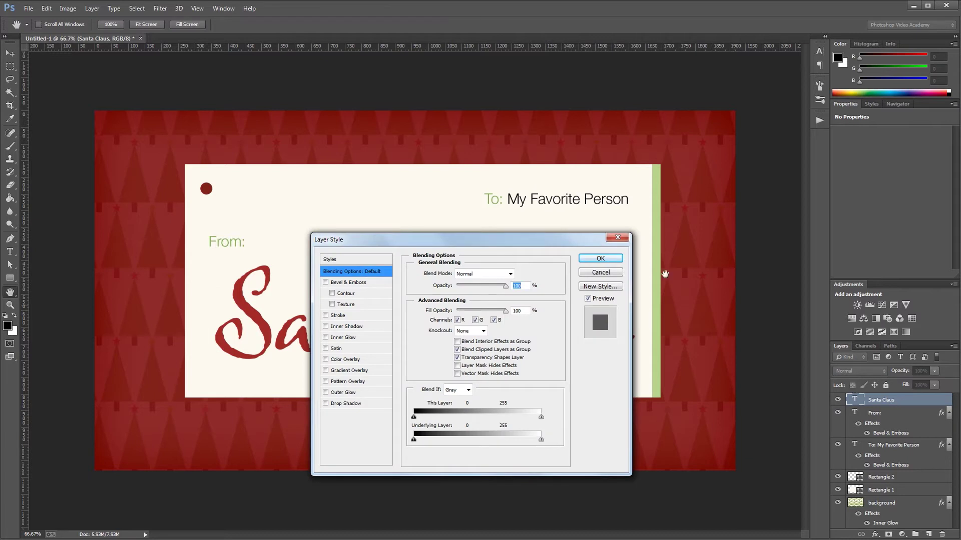
pyautogui.moveTo(479, 239); pyautogui.dragTo(619, 178)
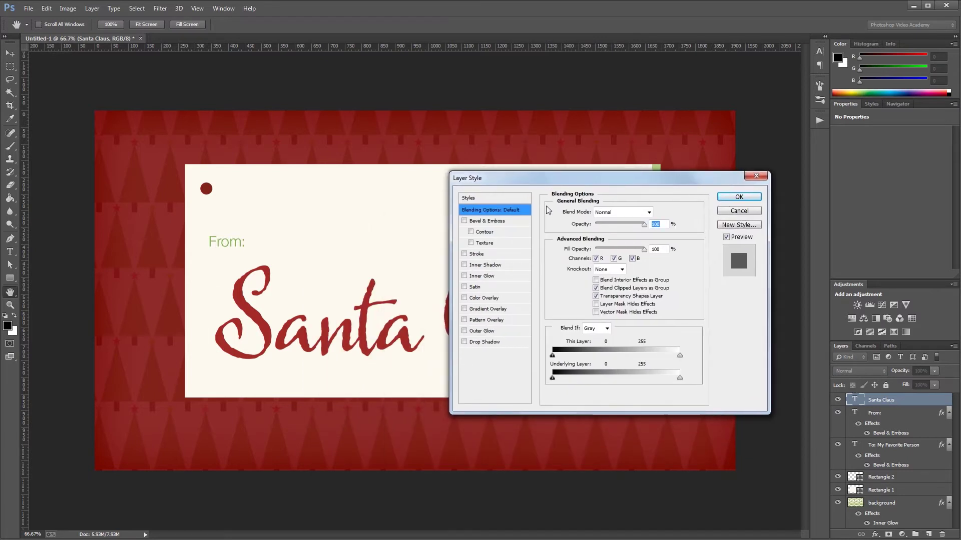
pyautogui.click(491, 222)
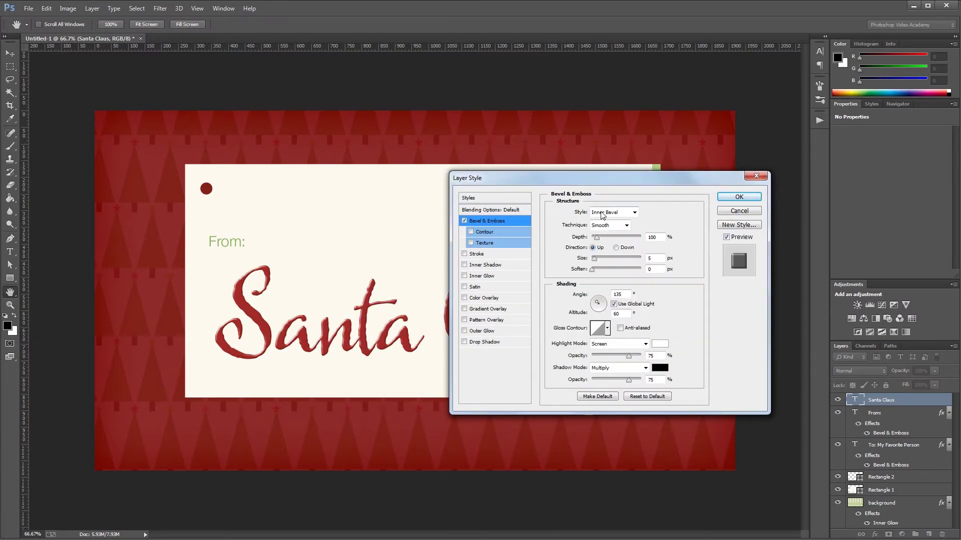
pyautogui.click(634, 212)
pyautogui.click(606, 222)
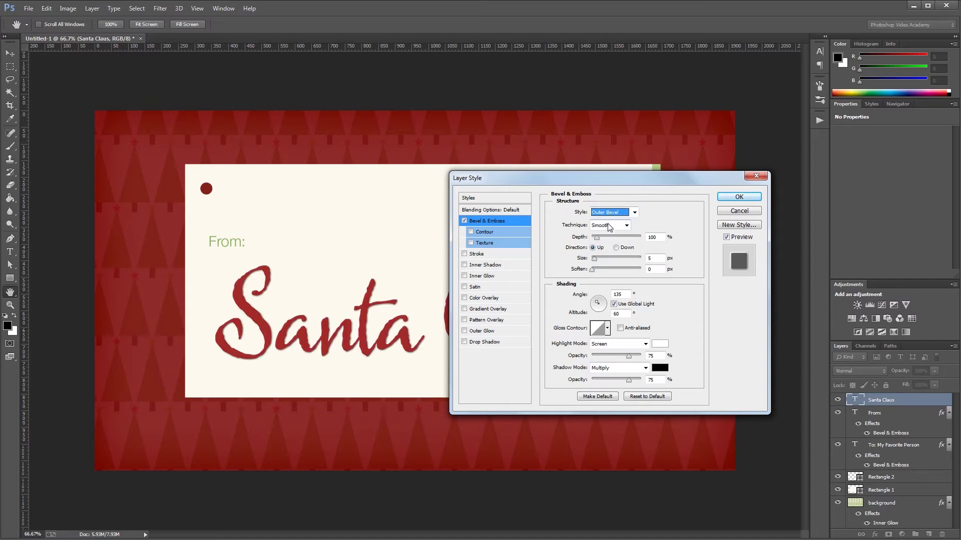
pyautogui.click(619, 250)
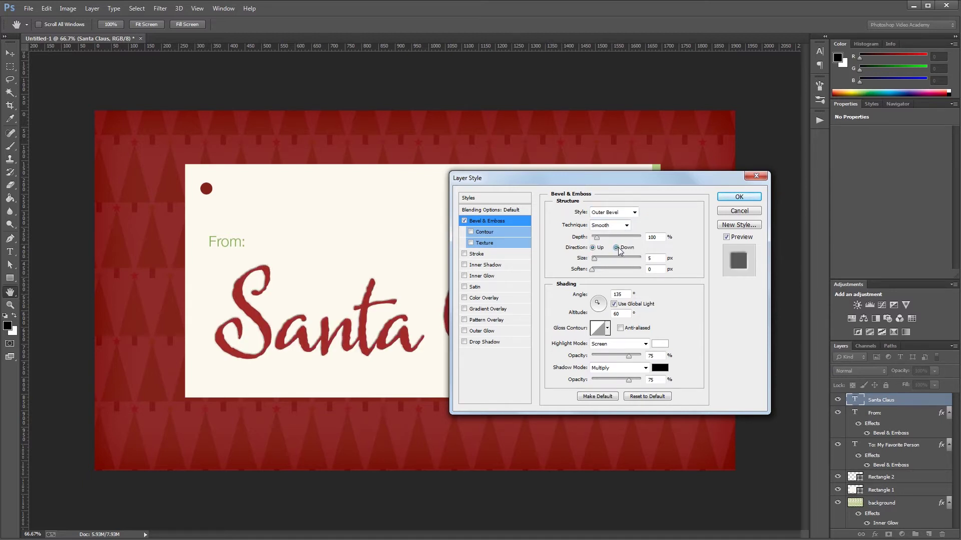
pyautogui.doubleClick(661, 259)
pyautogui.press('Down')
pyautogui.press('Down')
# Set the "Santa Claus" bevel to a Linear Dodge (Add) highlight at 100% opacity and a Linear Burn shadow.
pyautogui.click(612, 344)
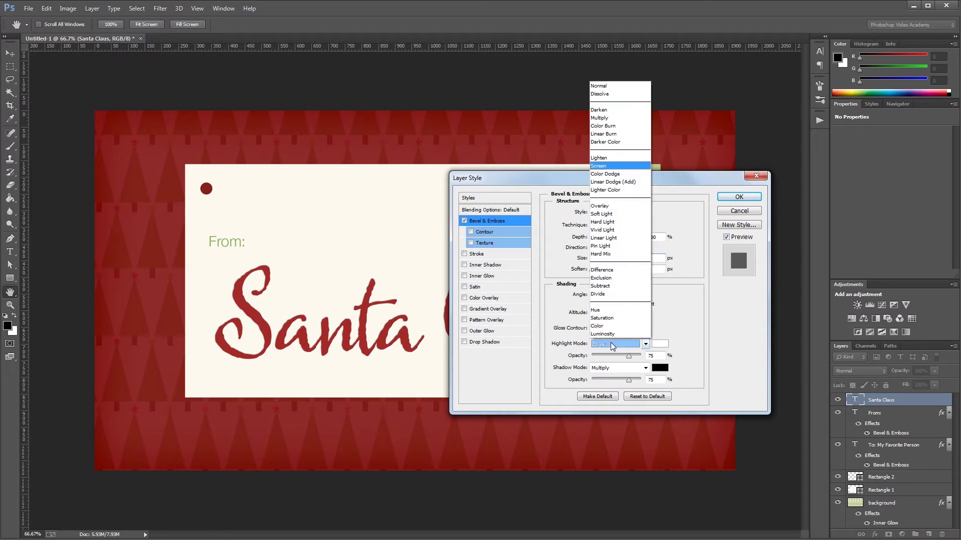
pyautogui.click(624, 181)
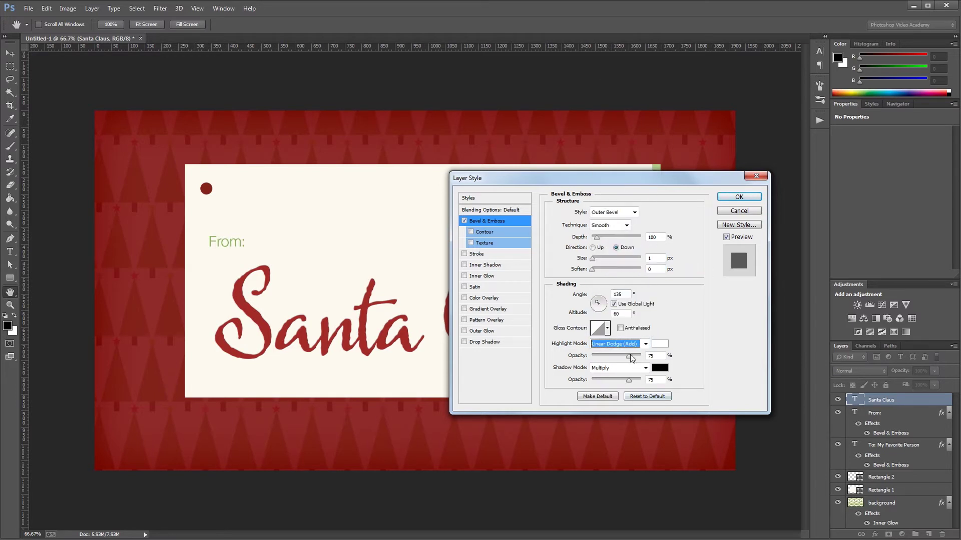
pyautogui.moveTo(629, 355); pyautogui.dragTo(642, 356)
pyautogui.doubleClick(653, 356)
pyautogui.click(620, 368)
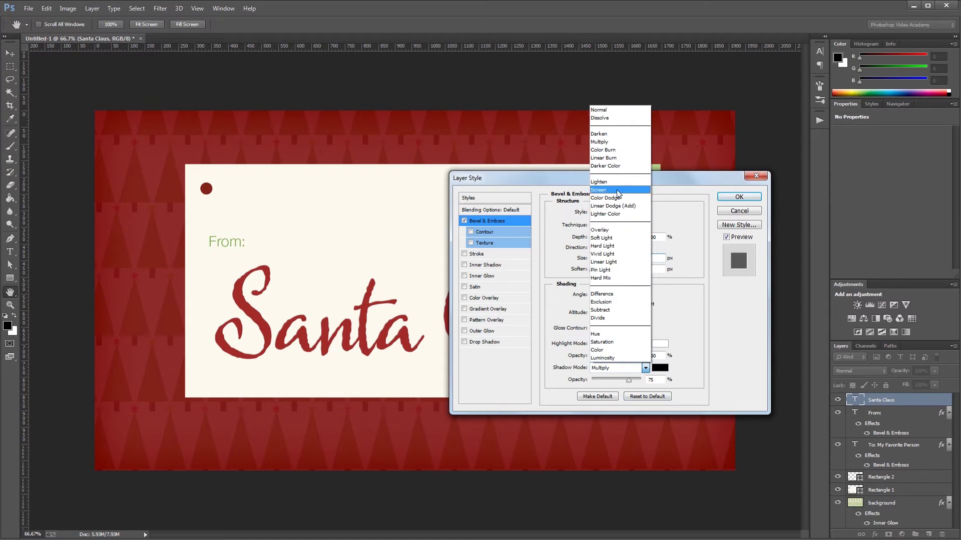
pyautogui.click(615, 156)
pyautogui.doubleClick(652, 379)
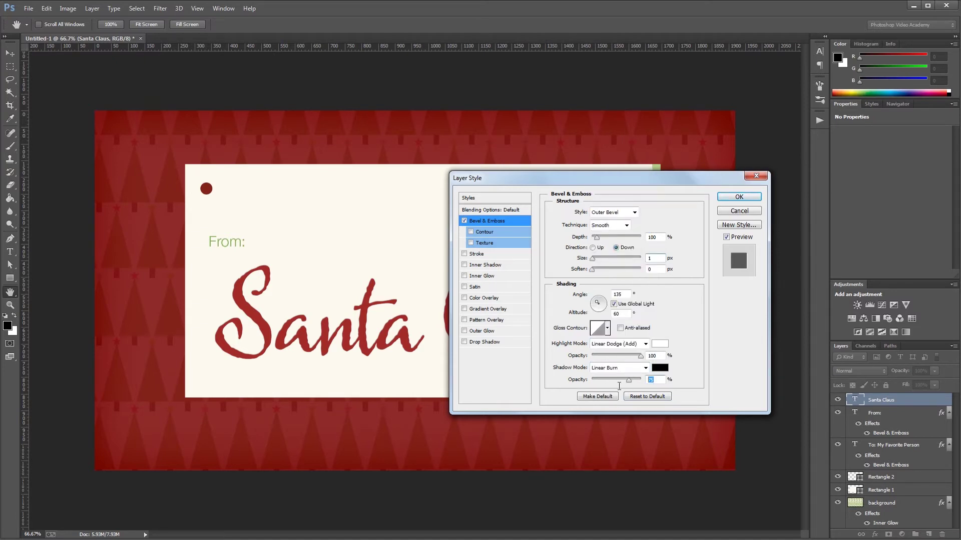
# Add an Inner Shadow to "Santa Claus" with Linear Burn blending, 25% opacity and 2 px distance.
pyautogui.click(494, 266)
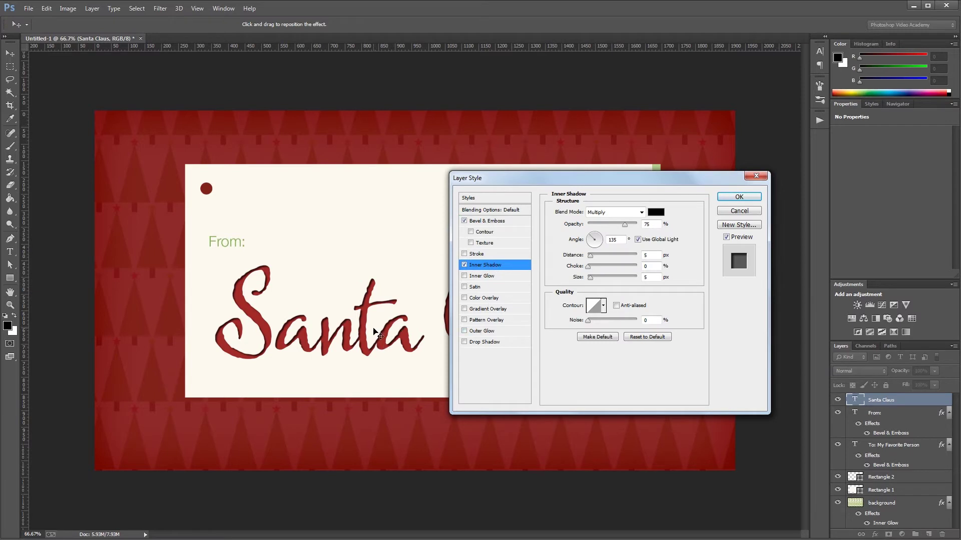
pyautogui.click(608, 215)
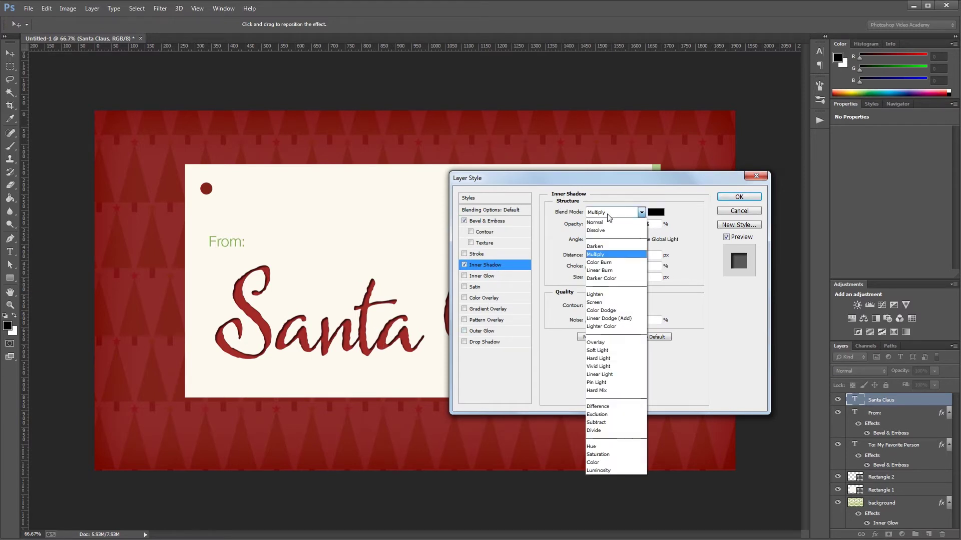
pyautogui.click(607, 270)
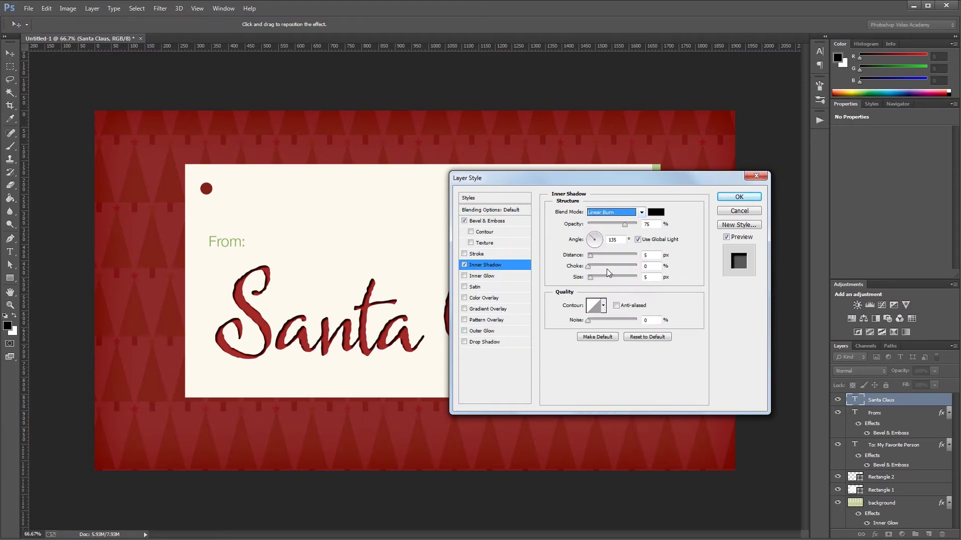
pyautogui.write('25')
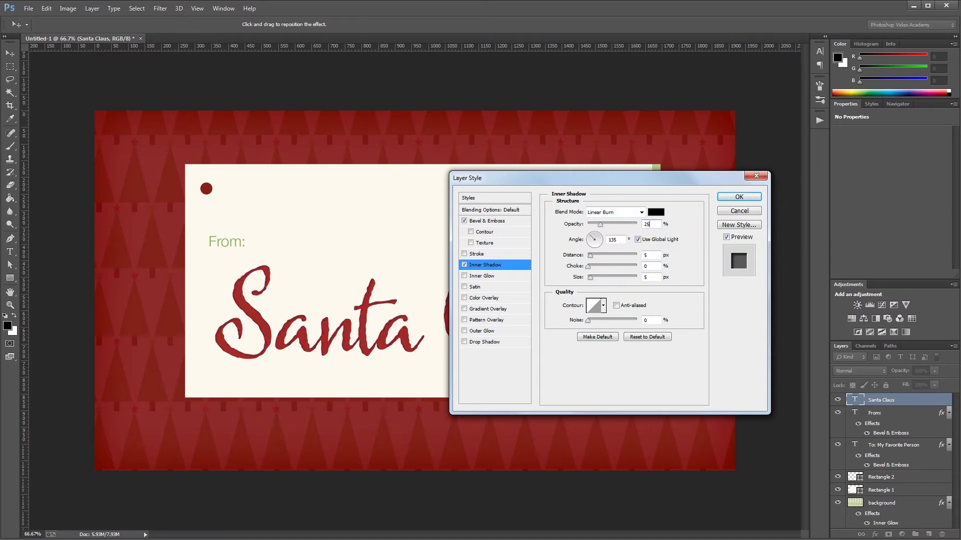
pyautogui.doubleClick(651, 255)
pyautogui.write('2')
# Add a Gradient Overlay with a silver metallic gradient, Overlay blending and 35% opacity to "Santa Claus", and apply the layer style.
pyautogui.click(496, 310)
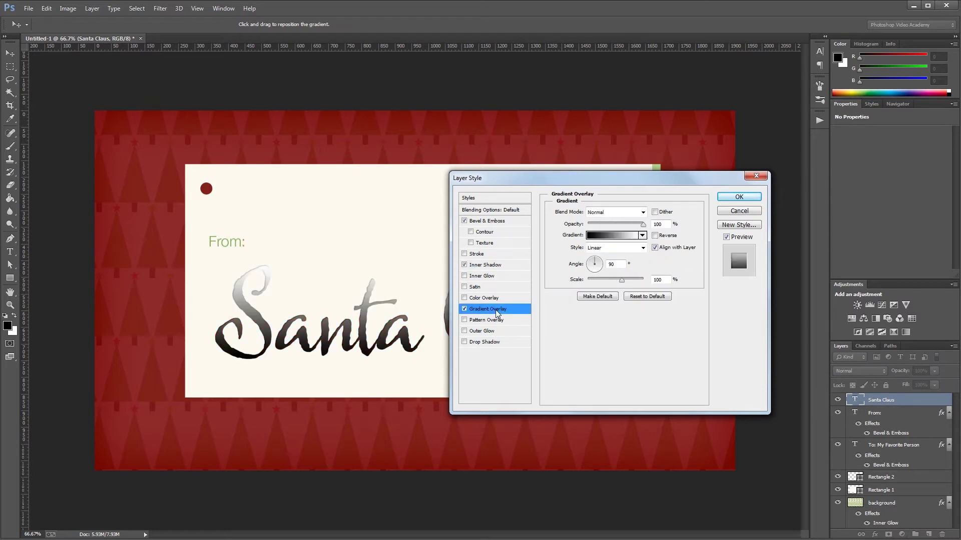
pyautogui.click(642, 236)
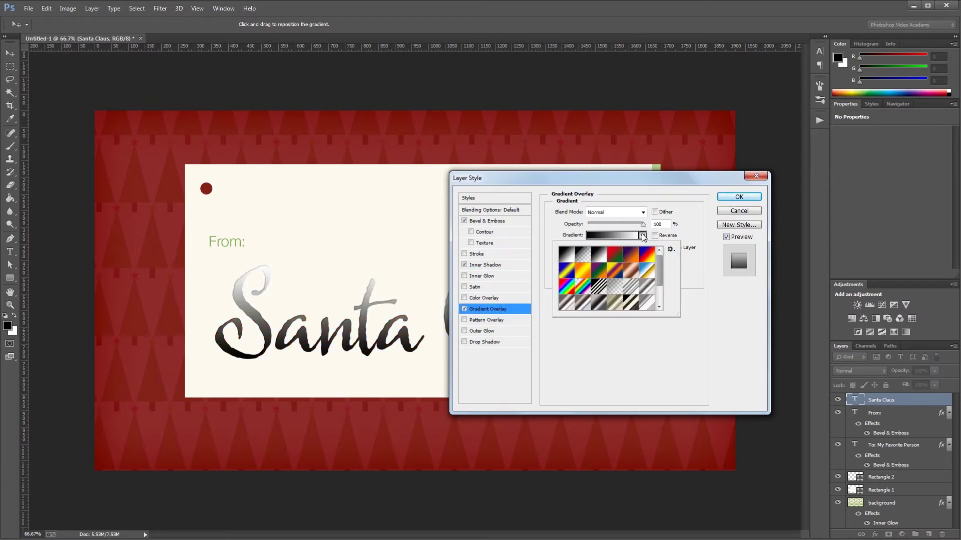
pyautogui.click(643, 287)
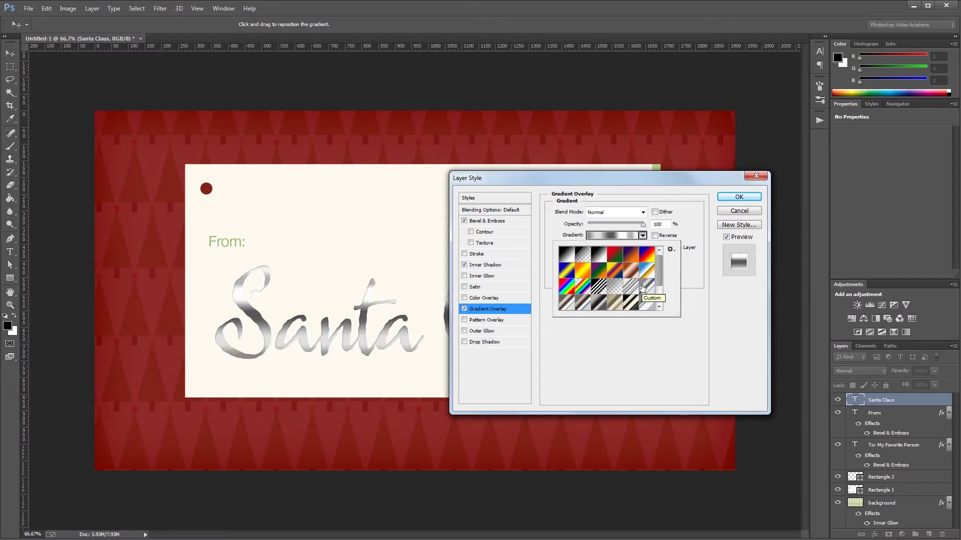
pyautogui.click(643, 236)
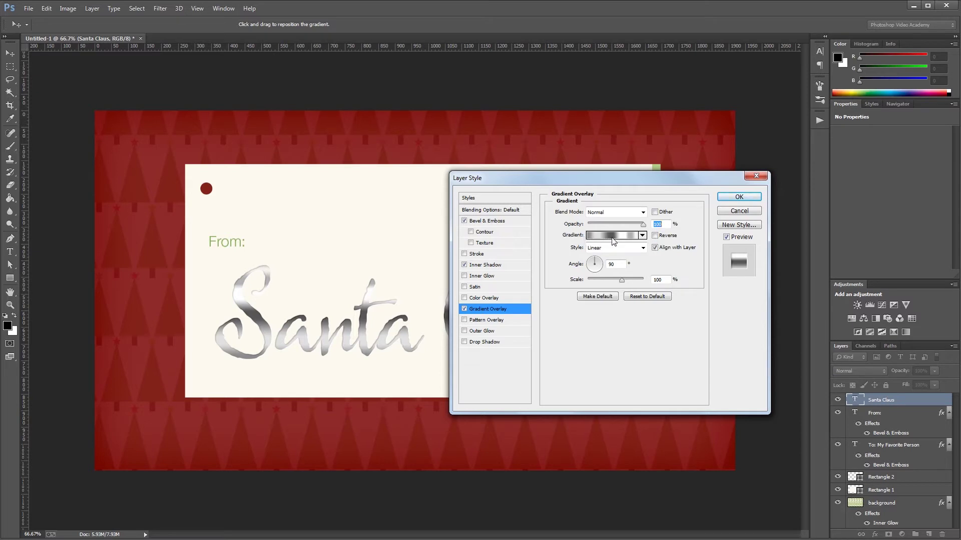
pyautogui.click(608, 213)
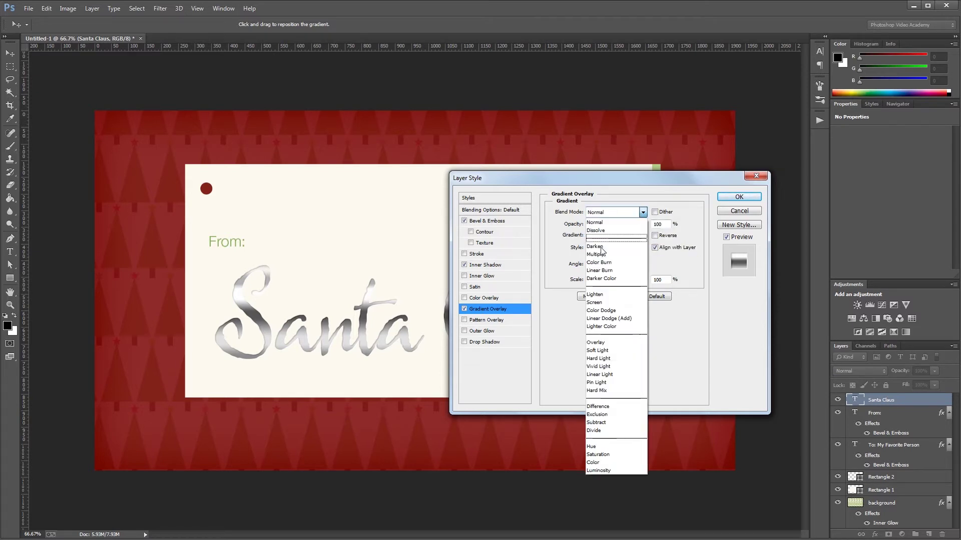
pyautogui.click(616, 342)
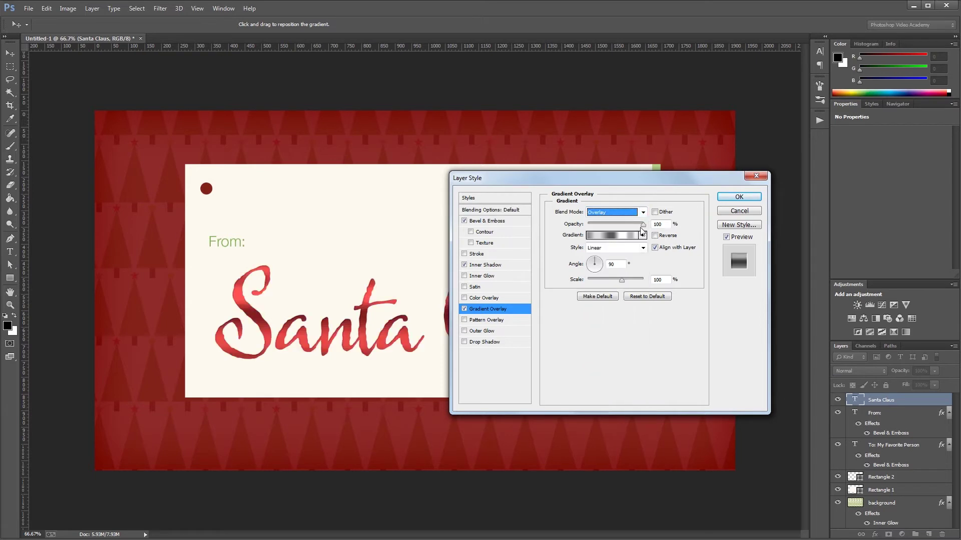
pyautogui.doubleClick(660, 224)
pyautogui.write('35')
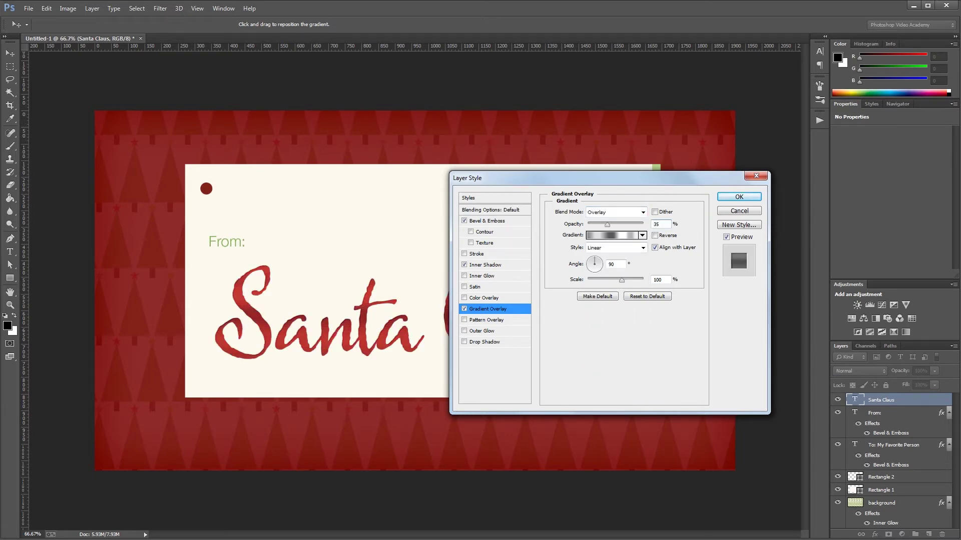
pyautogui.click(738, 197)
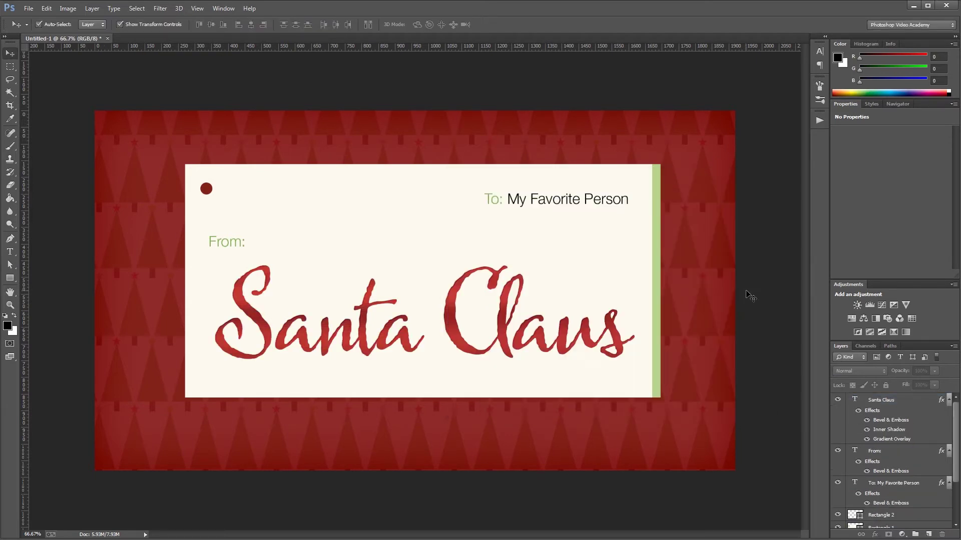
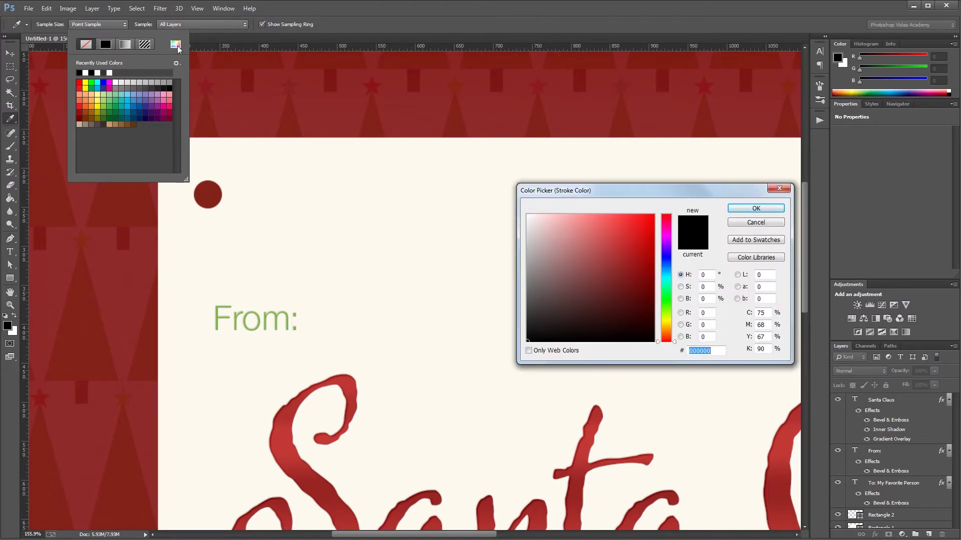
# Set the Pen tool's shape stroke to colour #9D9886 with a width of 3.5 pt.
pyautogui.write('9D9')
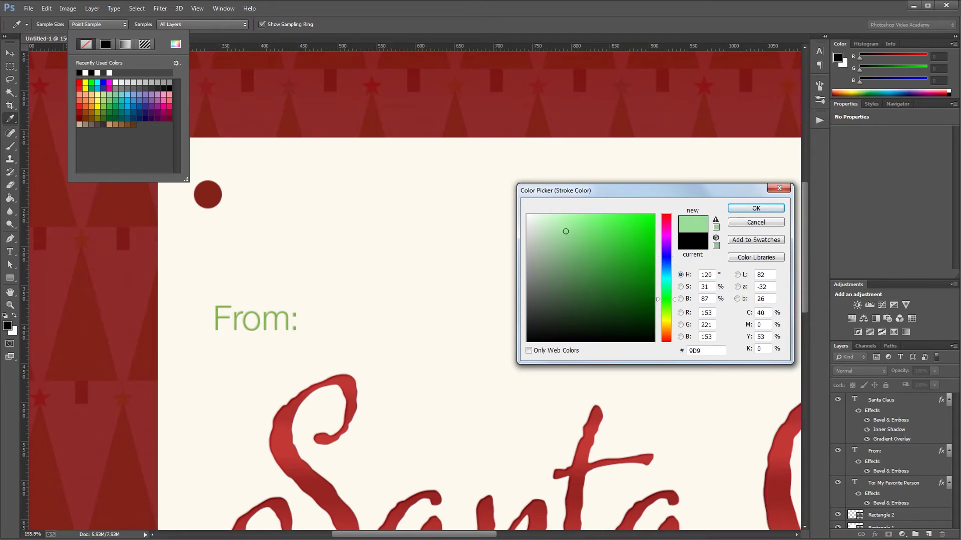
pyautogui.write('886')
pyautogui.press('Return')
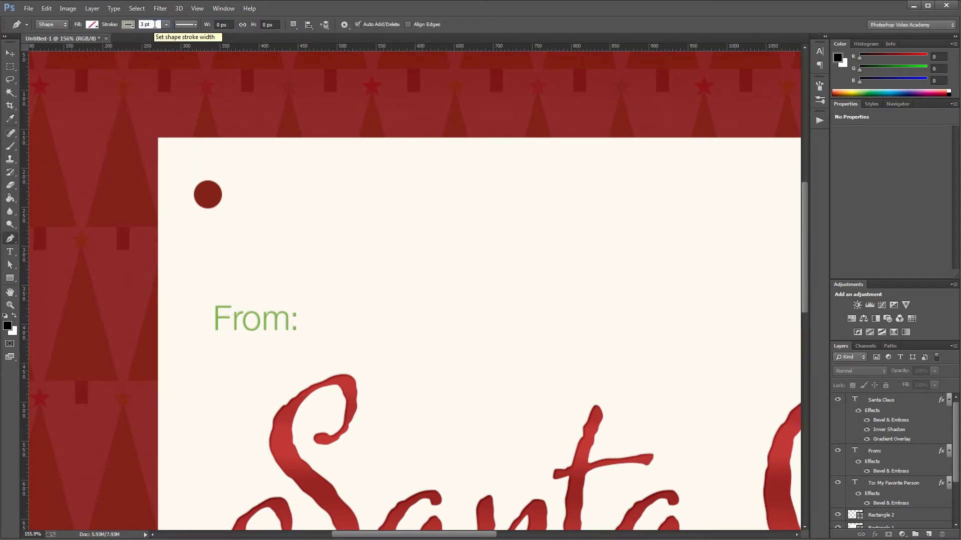
pyautogui.click(155, 24)
pyautogui.write('3.')
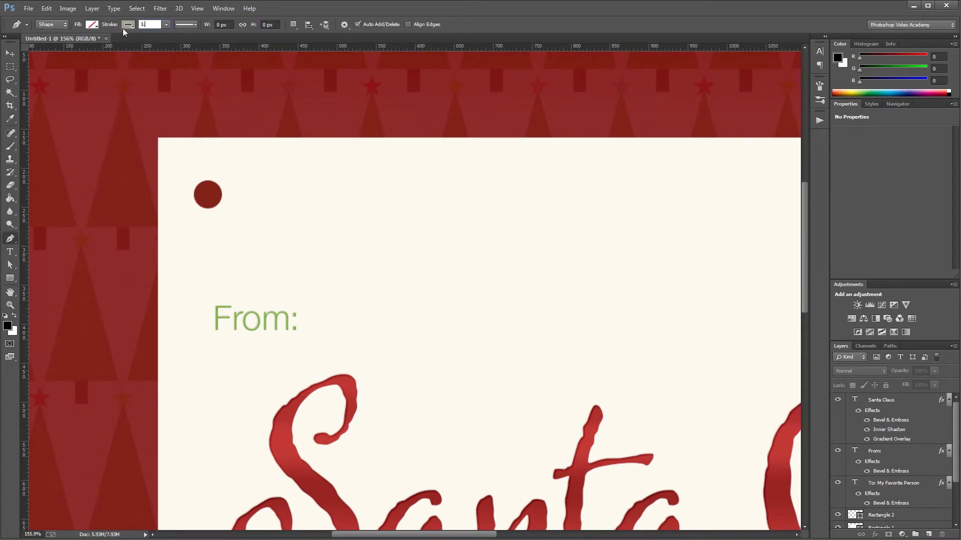
pyautogui.write('5')
pyautogui.press('Return')
# Draw a narrow curved string loop from the hole up to the card's upper edge and back with the Pen tool.
pyautogui.moveTo(244, 194); pyautogui.dragTo(411, 290)
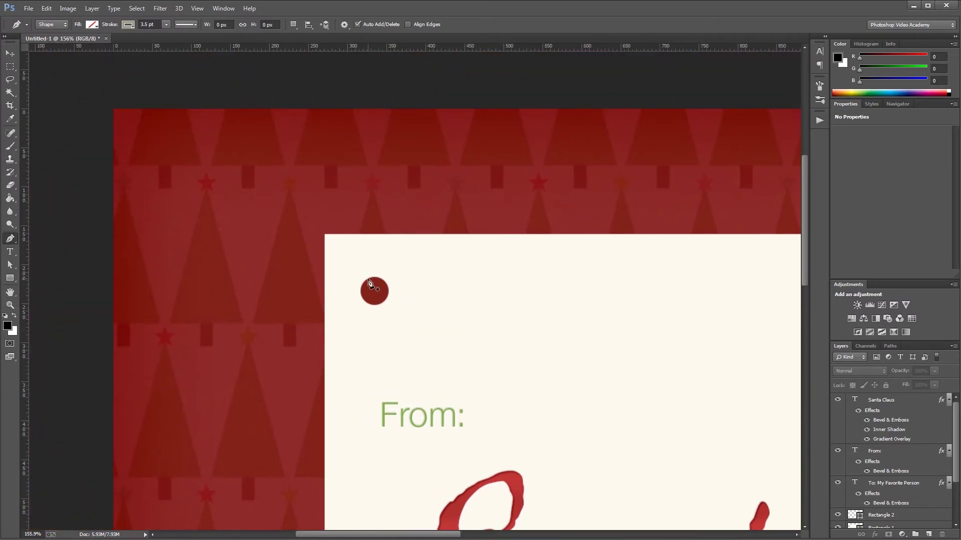
pyautogui.click(369, 280)
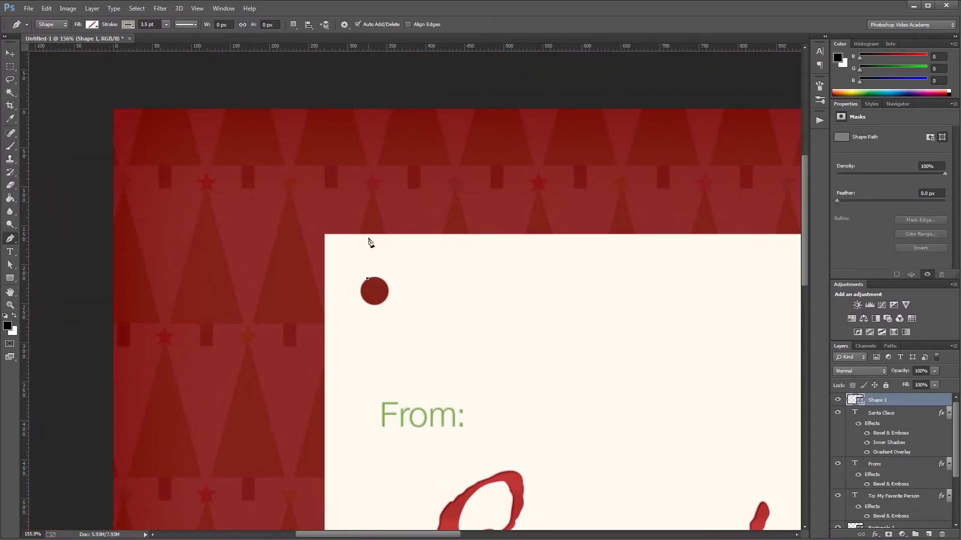
pyautogui.moveTo(370, 234); pyautogui.dragTo(391, 236)
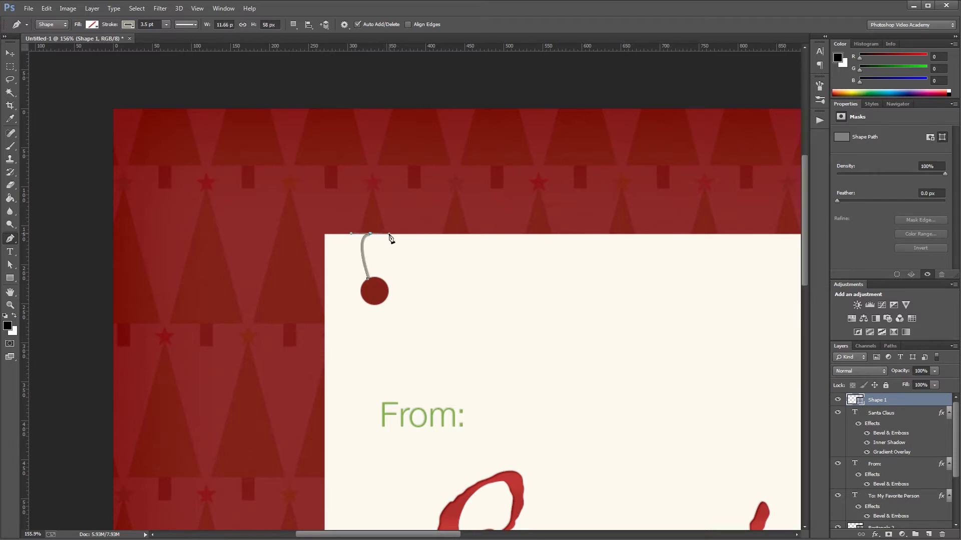
pyautogui.click(381, 279)
pyautogui.press('v')
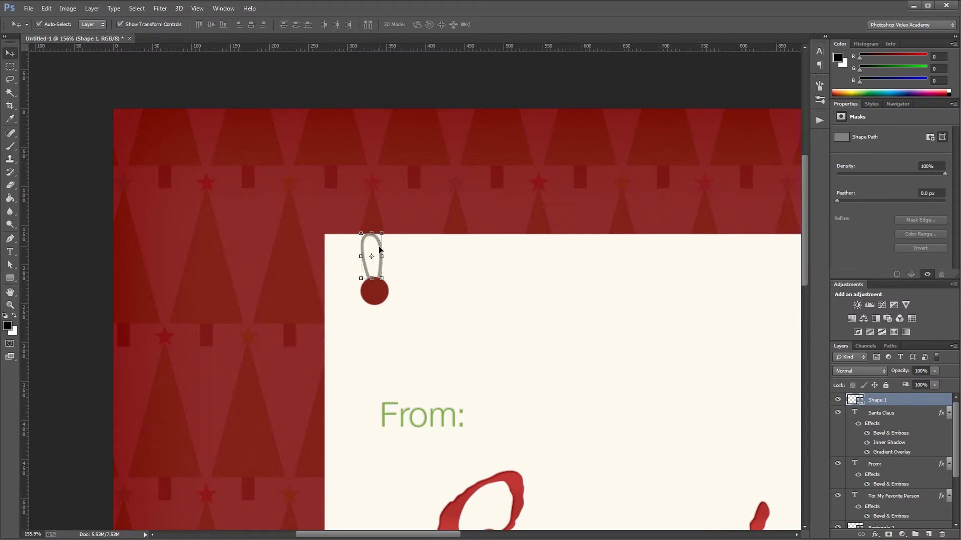
pyautogui.keyDown('ctrl'); pyautogui.click(904, 399); pyautogui.keyUp('ctrl')
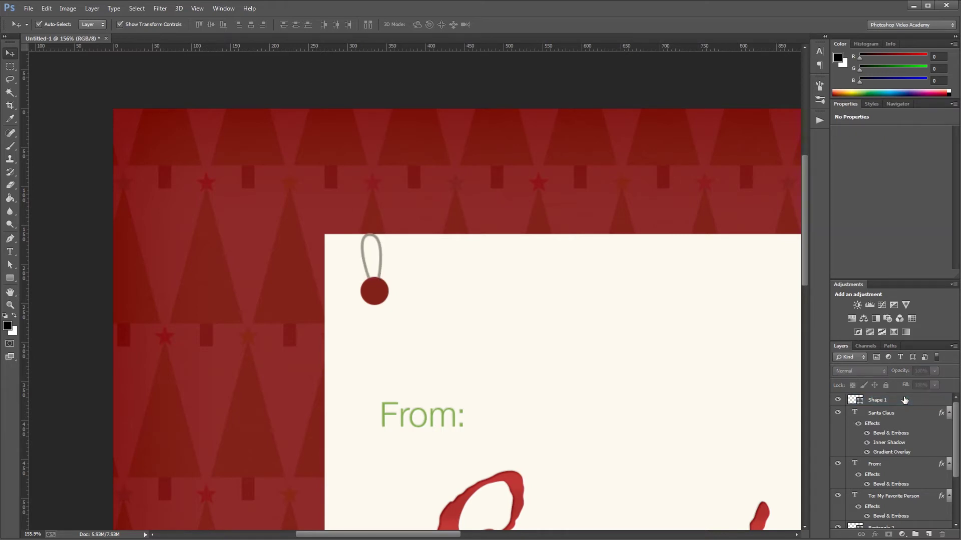
# Draw two separate curved string ends rising from the loop's top onto the tree-patterned background.
pyautogui.press('p')
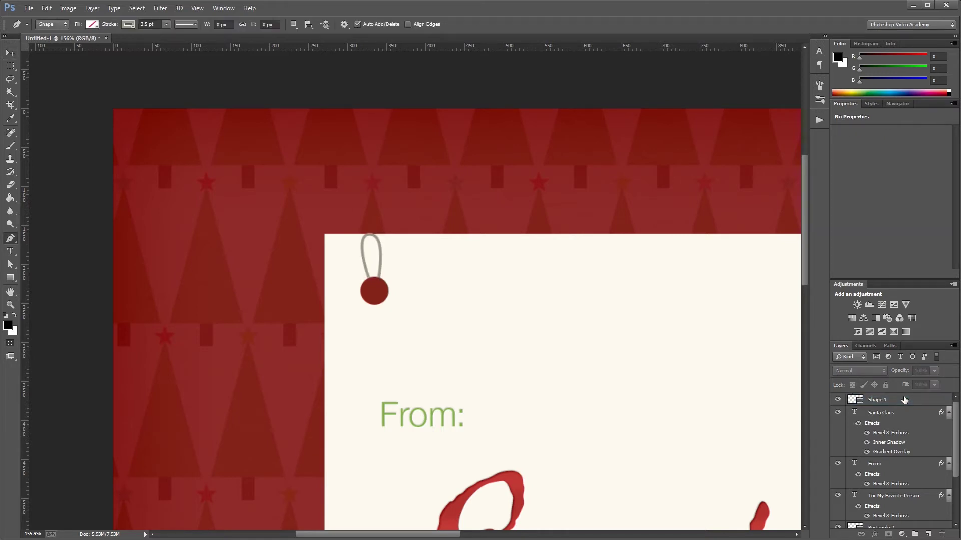
pyautogui.click(367, 236)
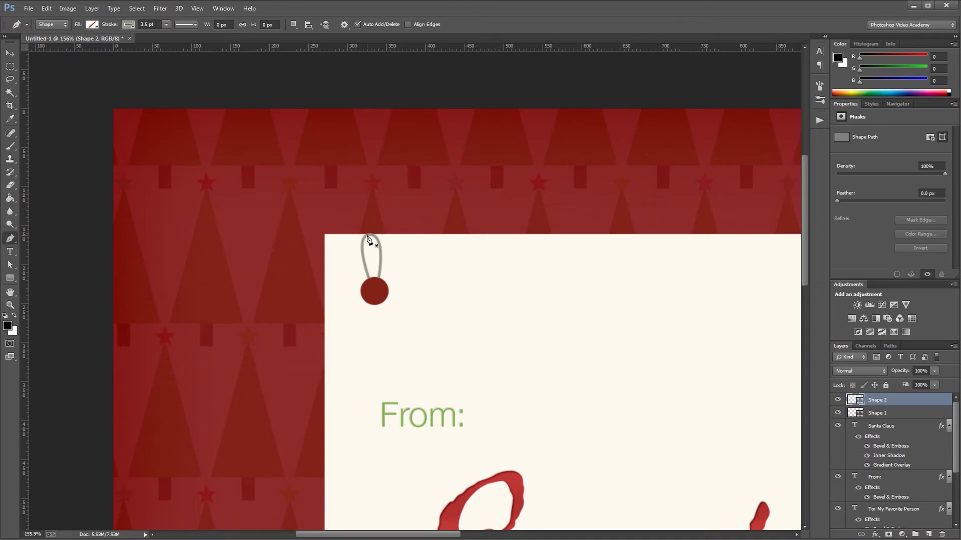
pyautogui.moveTo(347, 149); pyautogui.dragTo(346, 146)
pyautogui.click(347, 146)
pyautogui.keyDown('ctrl'); pyautogui.click(903, 404); pyautogui.keyUp('ctrl')
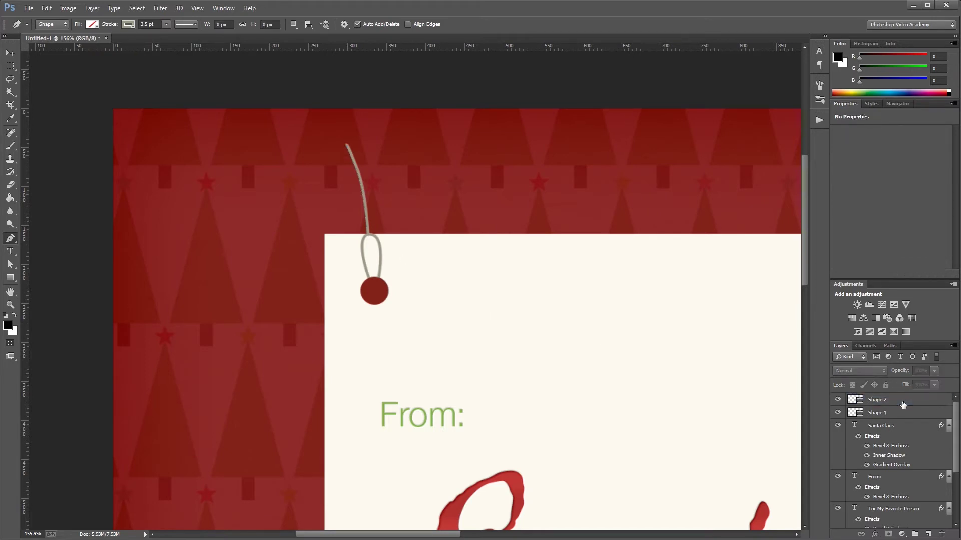
pyautogui.click(370, 236)
pyautogui.moveTo(371, 178); pyautogui.dragTo(380, 122)
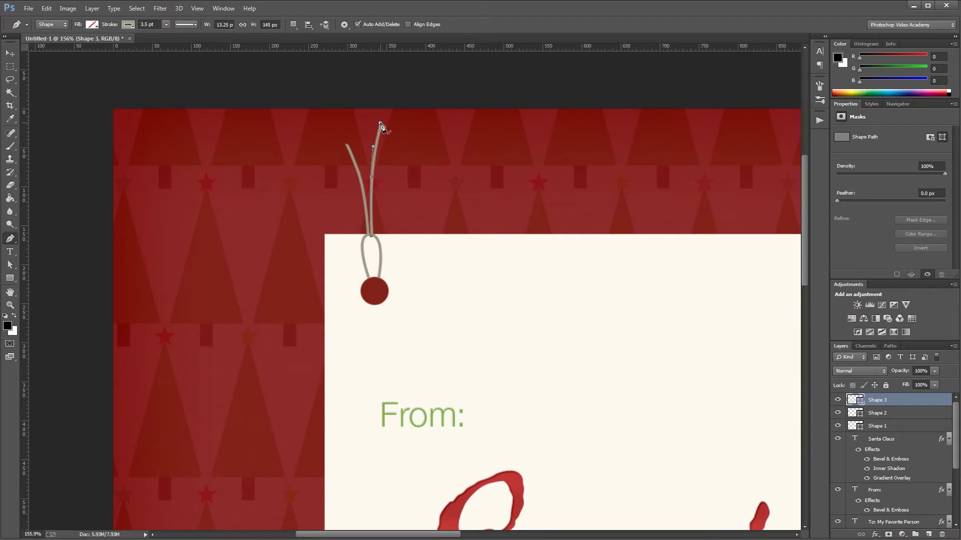
# Raise the string loop's top anchor point by 5 px so it overlaps the two string ends.
pyautogui.press('a')
pyautogui.moveTo(10, 269); pyautogui.dragTo(45, 273)
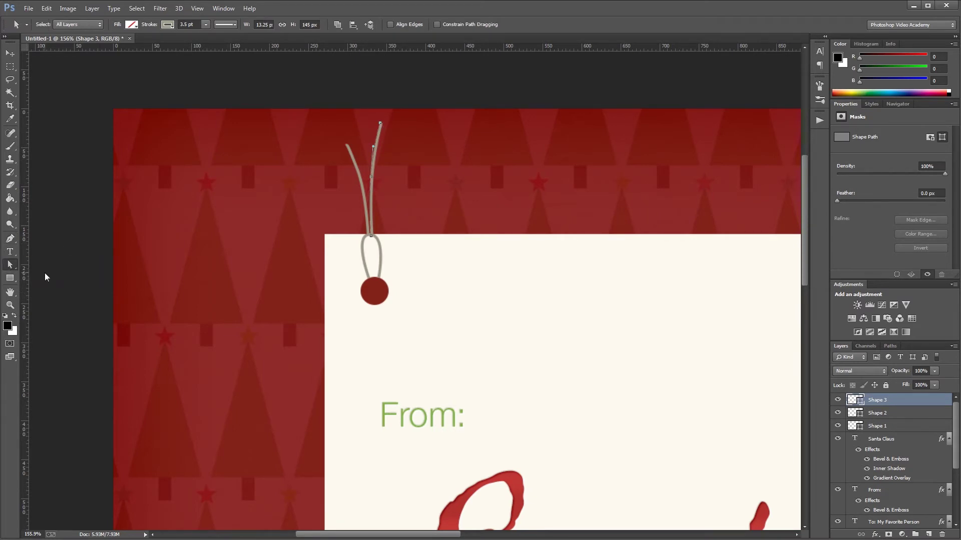
pyautogui.scroll(3, 365, 207)
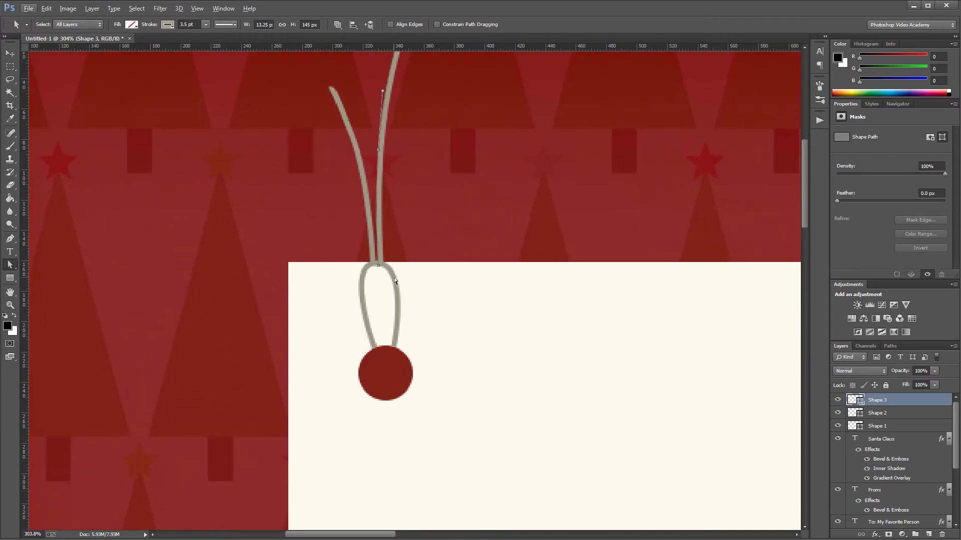
pyautogui.click(389, 274)
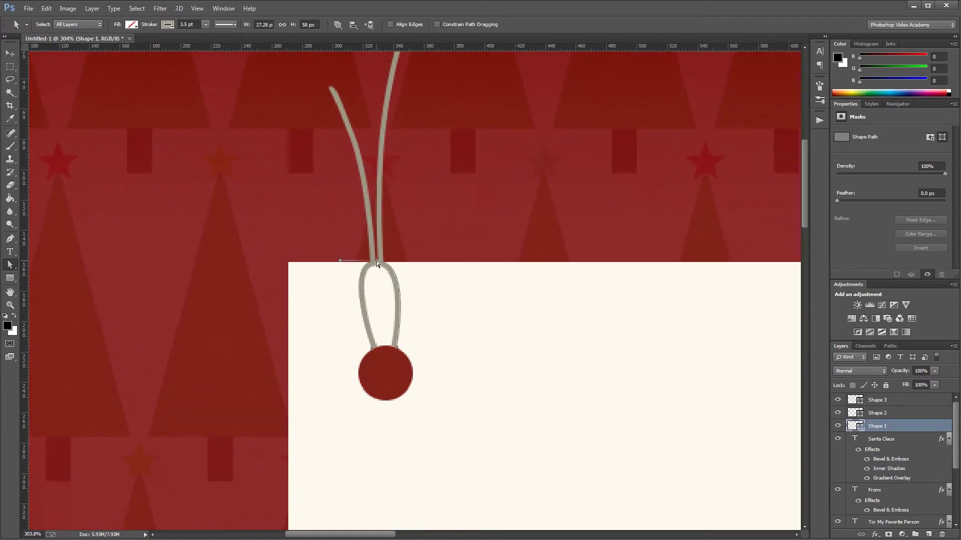
pyautogui.press('Up')
pyautogui.press('Up')
pyautogui.press('Up')
pyautogui.press('Up')
pyautogui.press('Up')
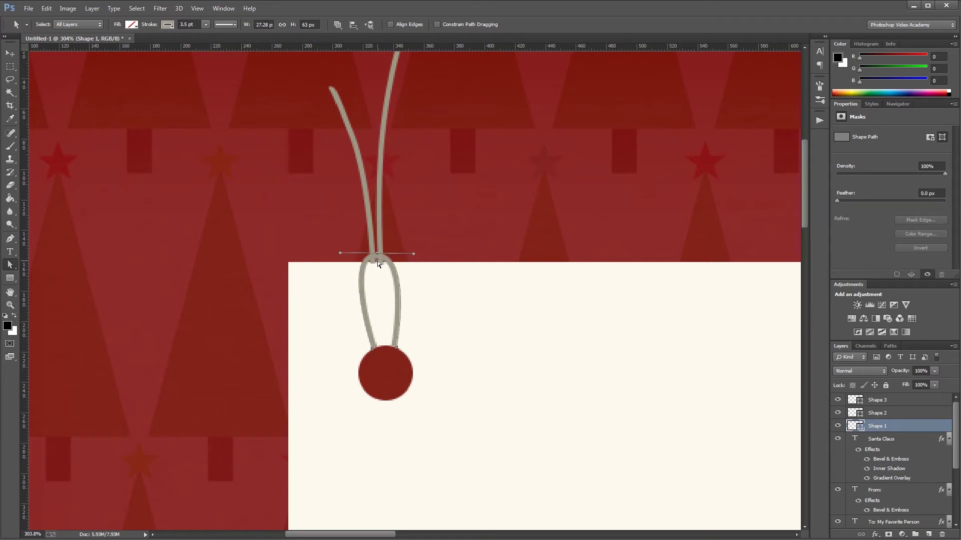
# Apply a black Inner Glow to the string loop with Linear Burn blending, 35% opacity and 2 px size.
pyautogui.doubleClick(915, 425)
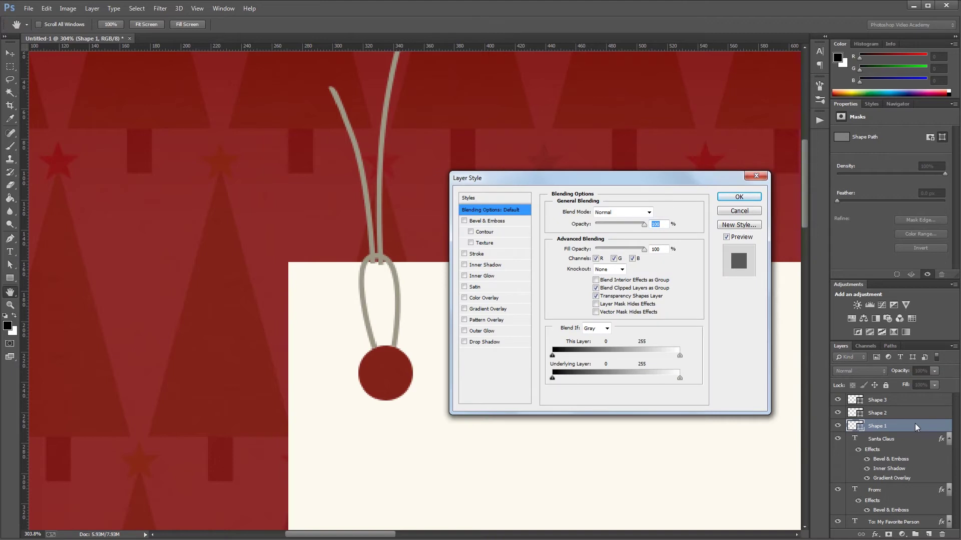
pyautogui.click(490, 278)
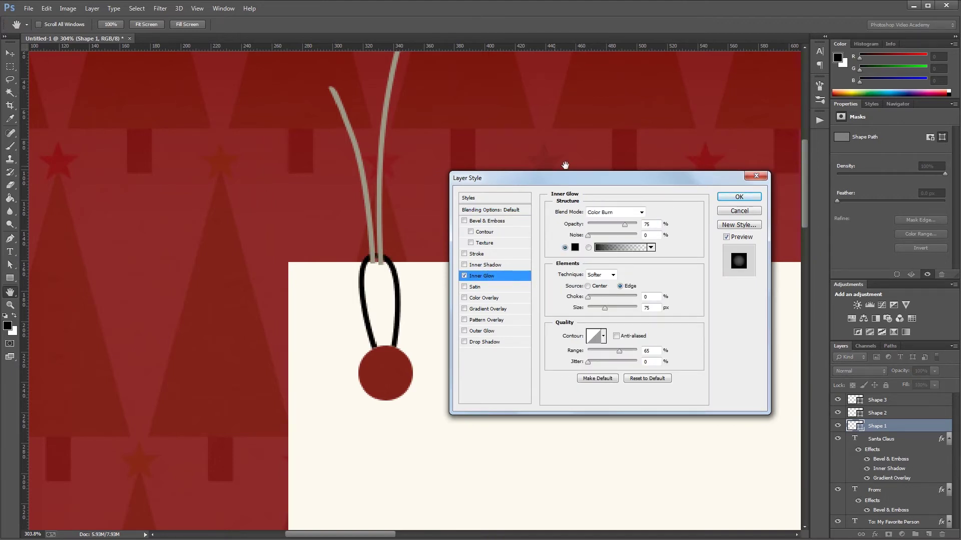
pyautogui.click(616, 212)
pyautogui.click(624, 271)
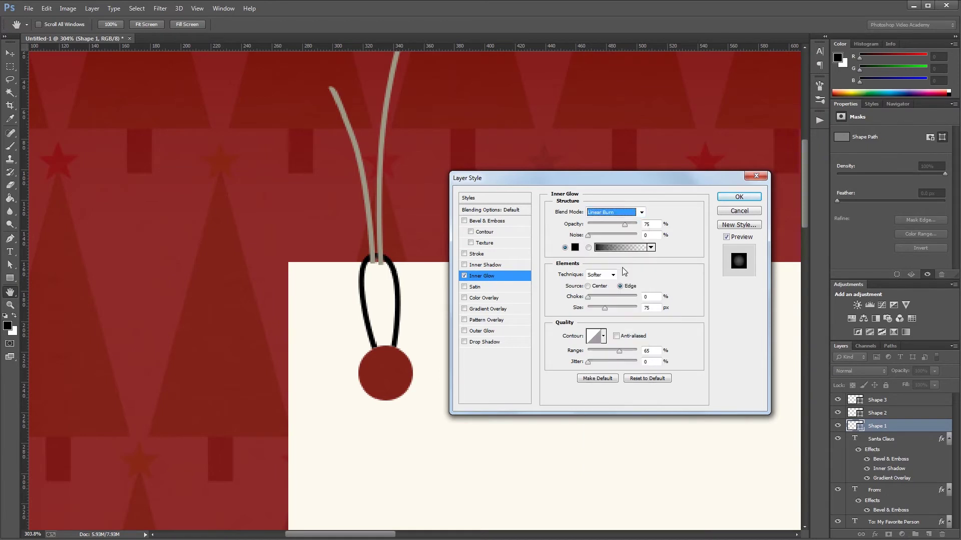
pyautogui.write('35')
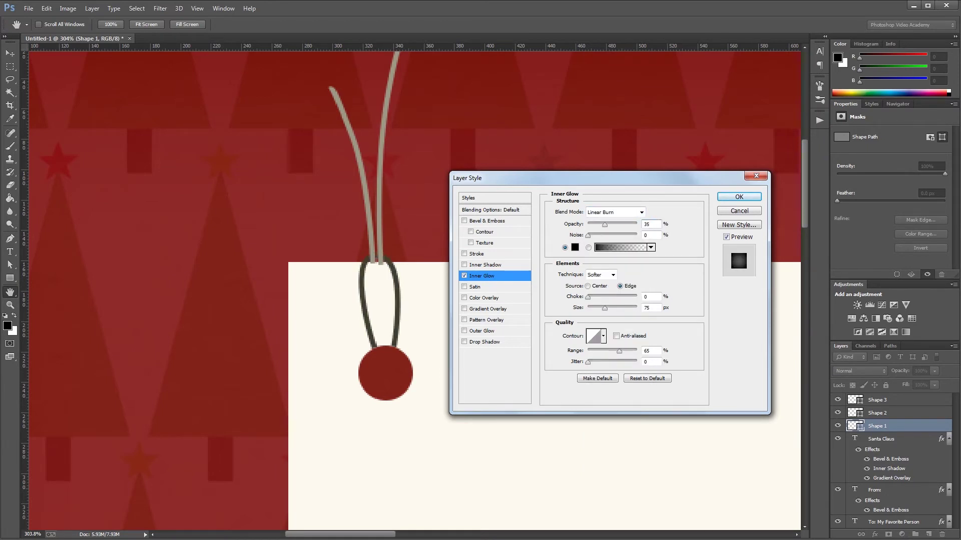
pyautogui.doubleClick(654, 307)
pyautogui.write('2')
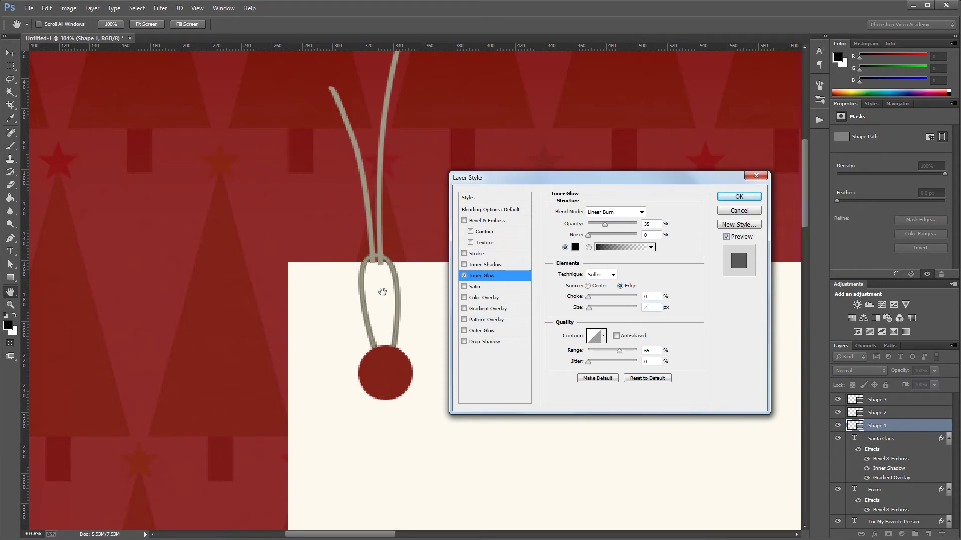
pyautogui.click(739, 197)
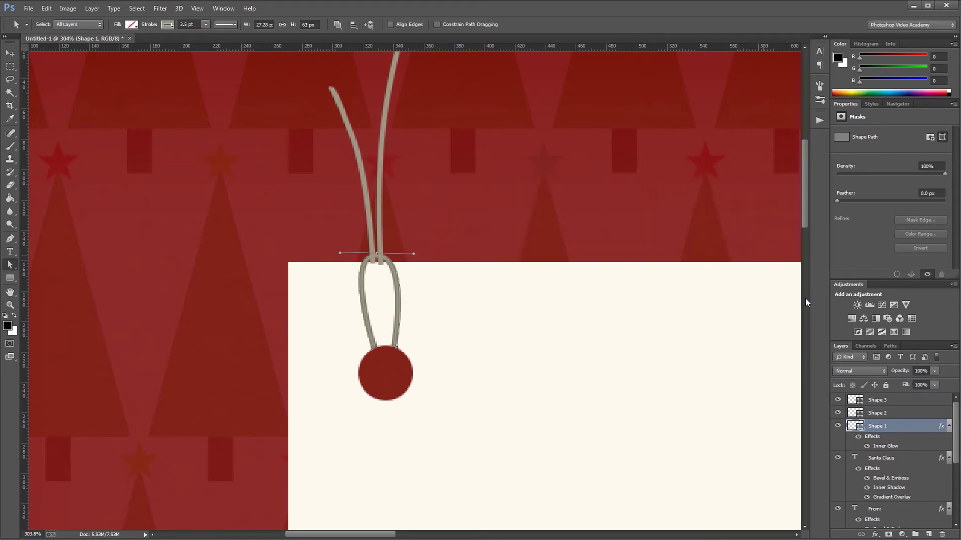
# Copy the loop's Inner Glow to both string ends and extend the loop's lower ends slightly into the hole.
pyautogui.moveTo(867, 447); pyautogui.dragTo(880, 401)
pyautogui.click(383, 226)
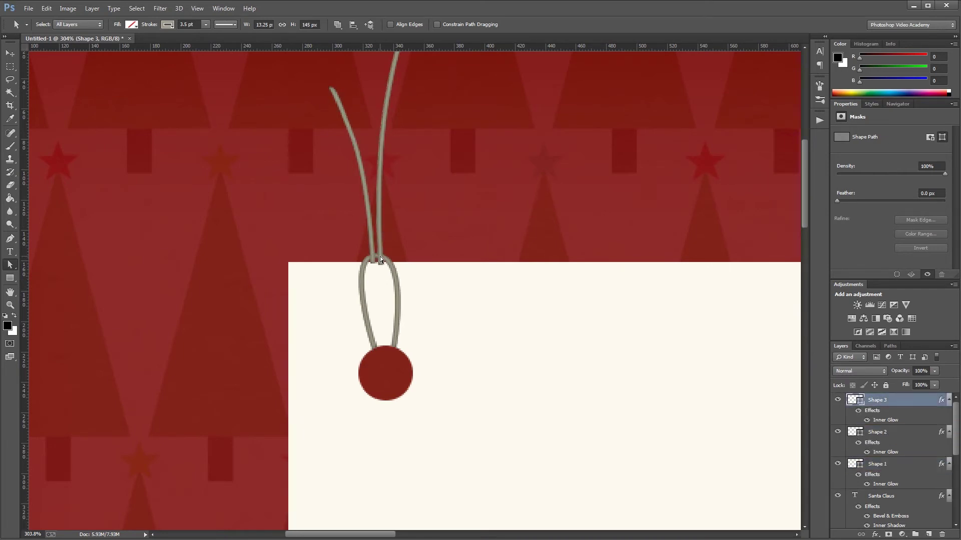
pyautogui.click(380, 269)
pyautogui.click(376, 347)
pyautogui.click(373, 349)
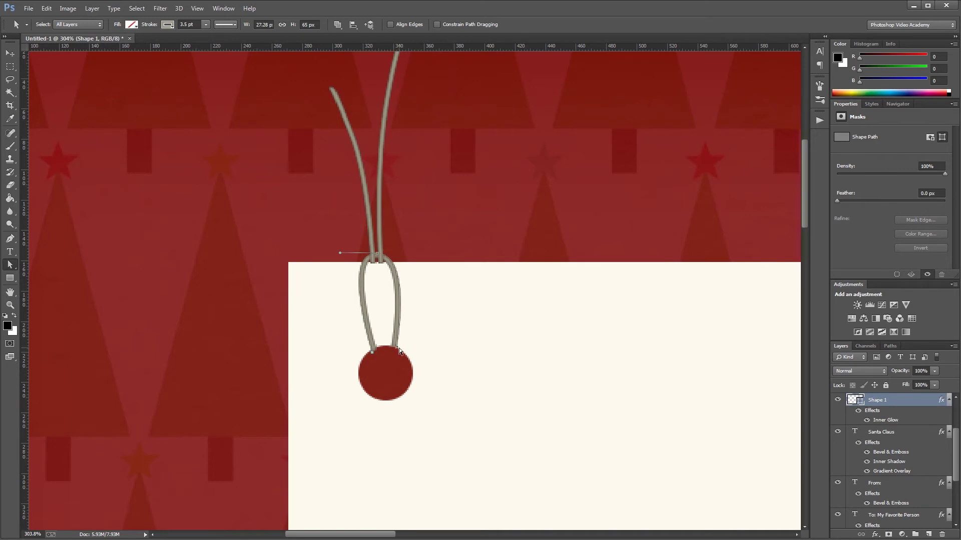
pyautogui.press('v')
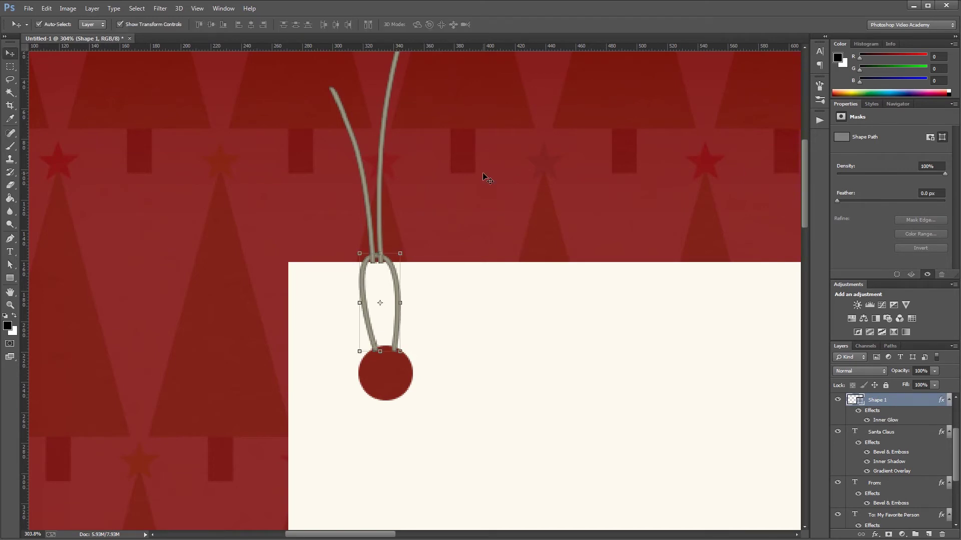
pyautogui.hotkey('ctrl', '1')
pyautogui.hotkey('ctrl', '0')
pyautogui.click(448, 138)
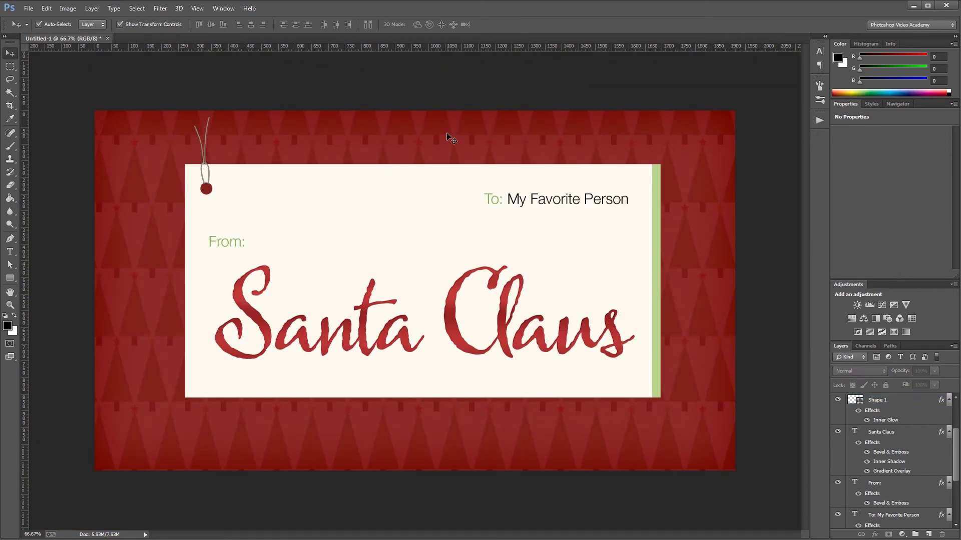
# Collapse the effects lists of all layers and create a layer group named "Card".
pyautogui.keyDown('alt'); pyautogui.click(949, 401); pyautogui.keyUp('alt')
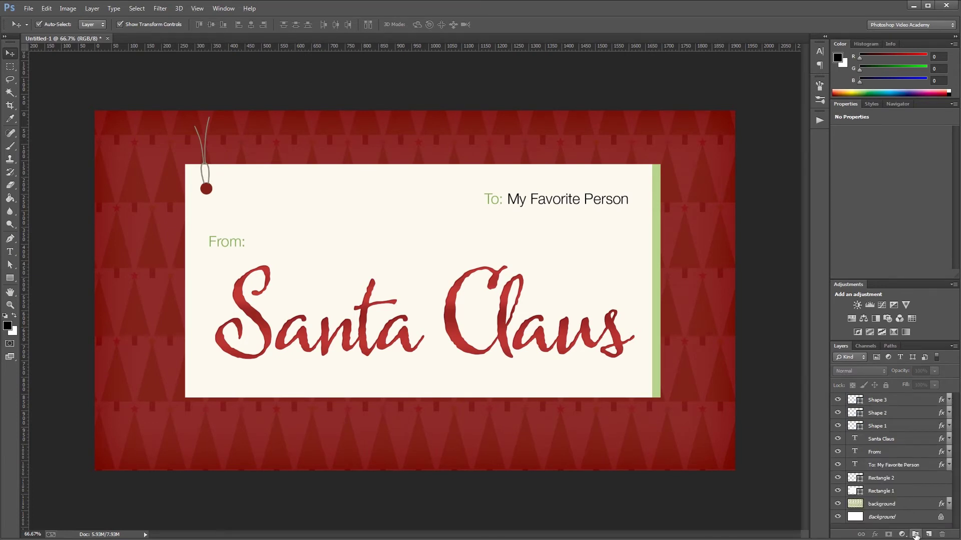
pyautogui.click(915, 535)
pyautogui.doubleClick(881, 400)
pyautogui.write('Card')
pyautogui.press('Return')
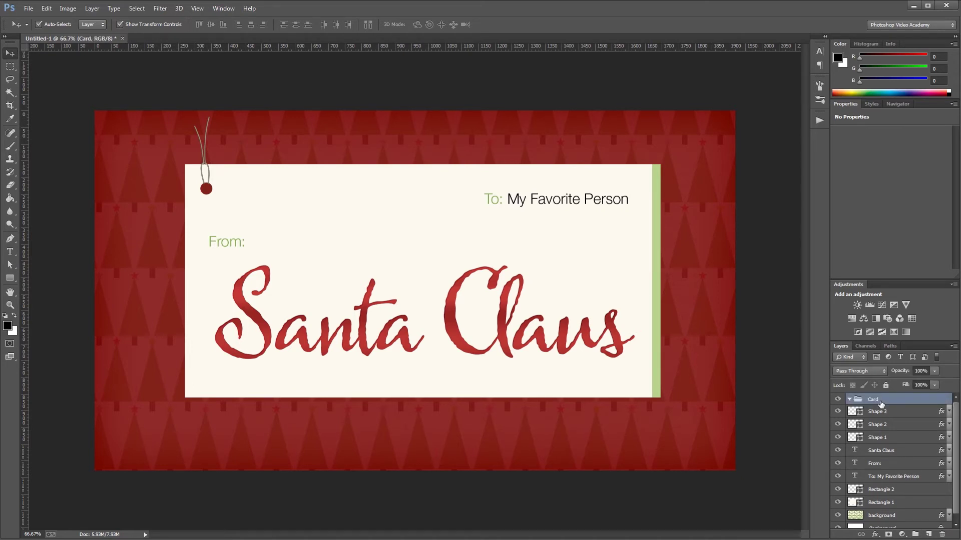
# Move all layers from Shape 3 down to Rectangle 1 into the "Card" group.
pyautogui.click(876, 412)
pyautogui.scroll(-1, 888, 473)
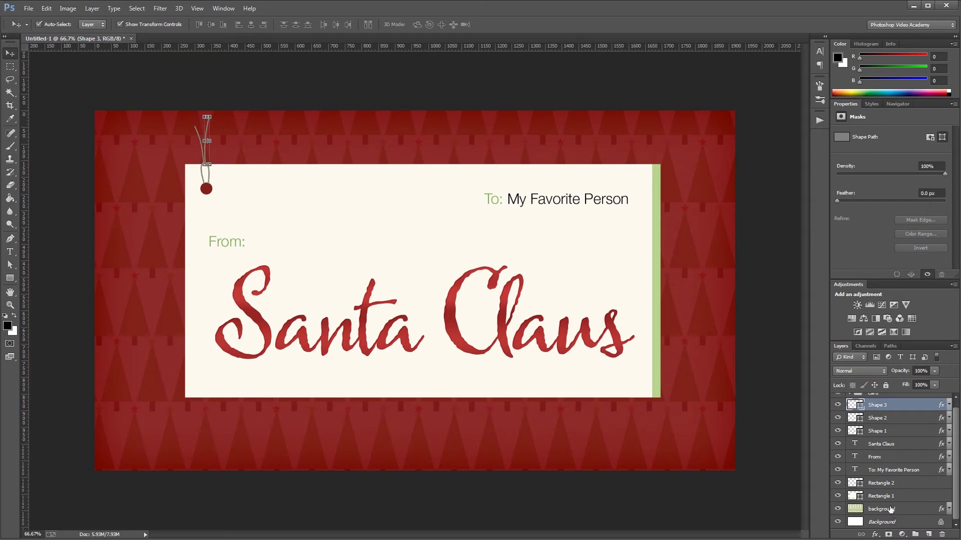
pyautogui.keyDown('shift'); pyautogui.click(890, 497); pyautogui.keyUp('shift')
pyautogui.moveTo(889, 497); pyautogui.dragTo(887, 403)
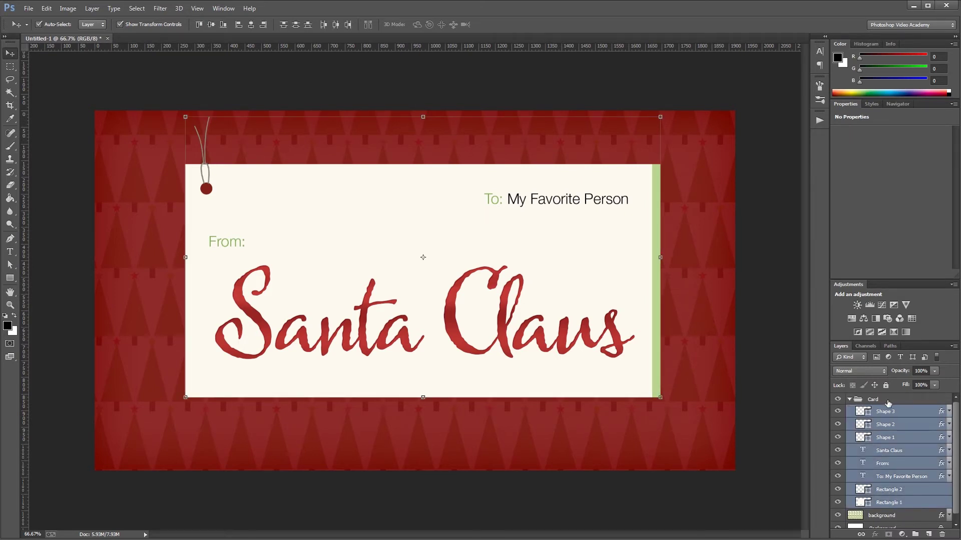
# Rotate the whole "Card" group by -5 degrees.
pyautogui.click(888, 402)
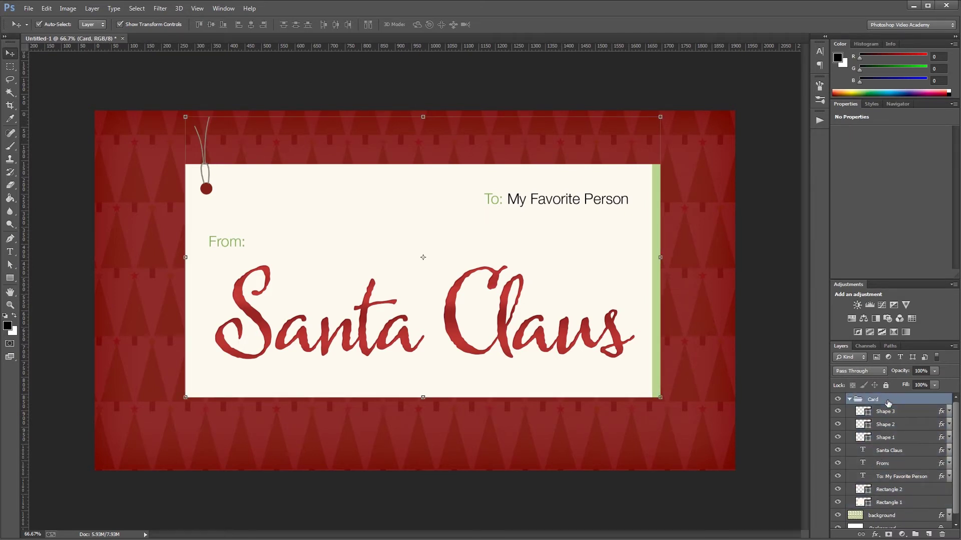
pyautogui.click(659, 118)
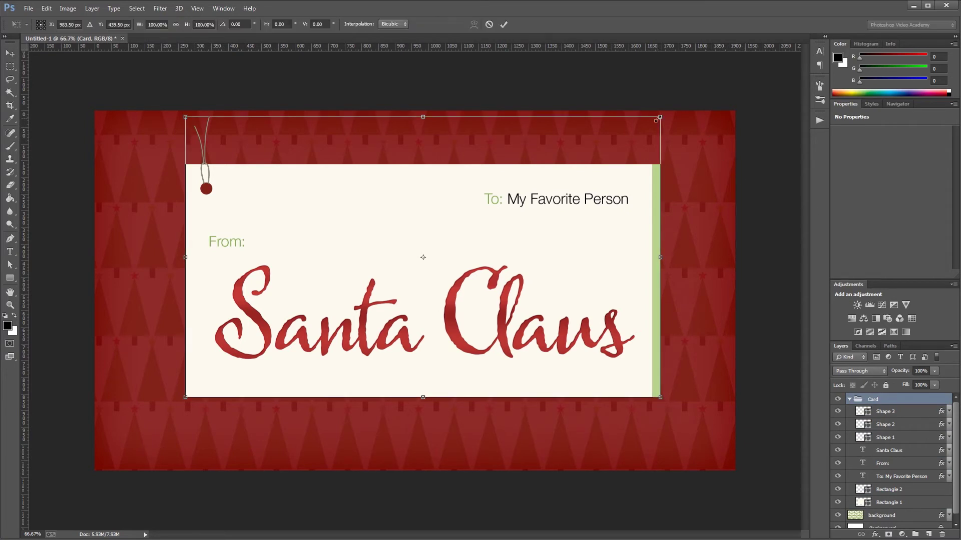
pyautogui.click(240, 24)
pyautogui.write('-5')
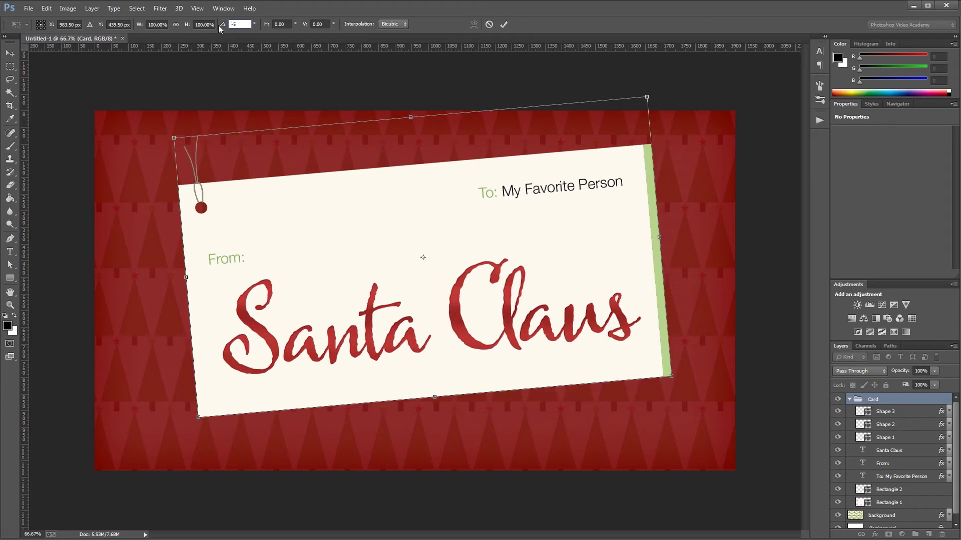
pyautogui.press('Return')
pyautogui.press('Return')
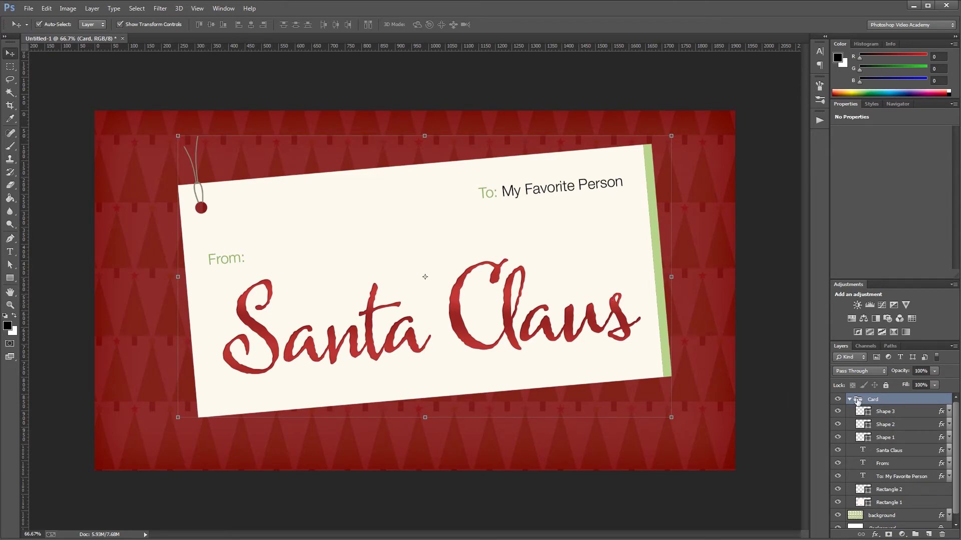
# Enable Bevel & Emboss on the "Card" group and set its size to 0 px.
pyautogui.doubleClick(909, 400)
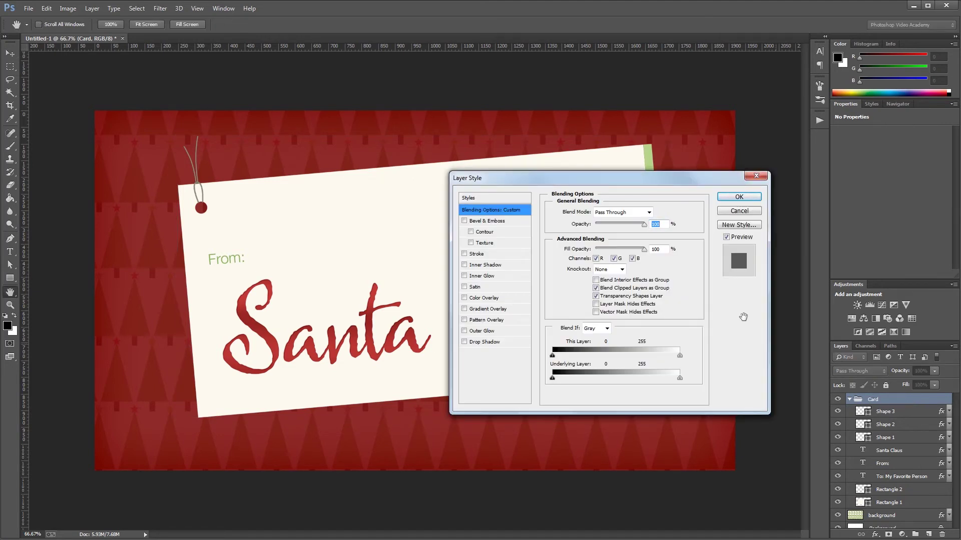
pyautogui.click(496, 221)
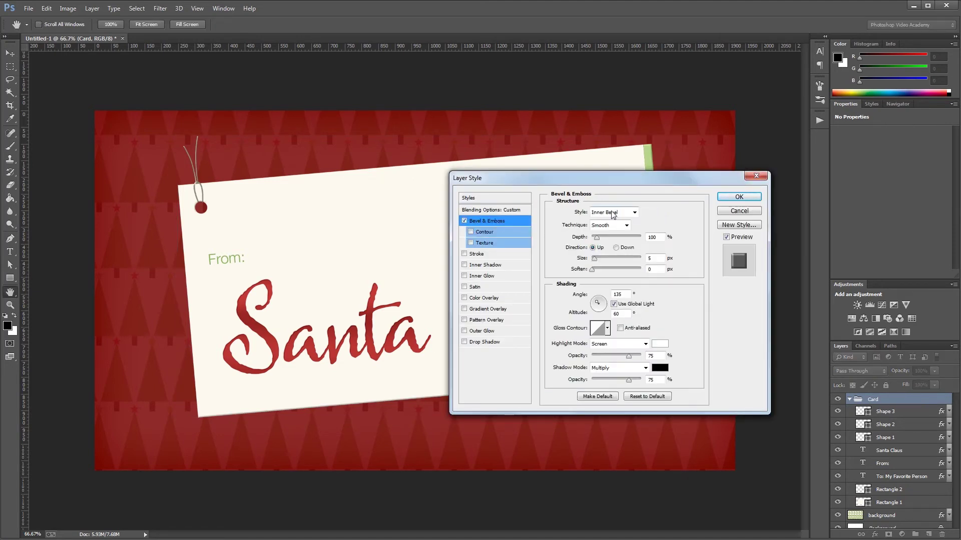
pyautogui.doubleClick(650, 257)
pyautogui.press('Down')
pyautogui.press('Down')
pyautogui.write('0')
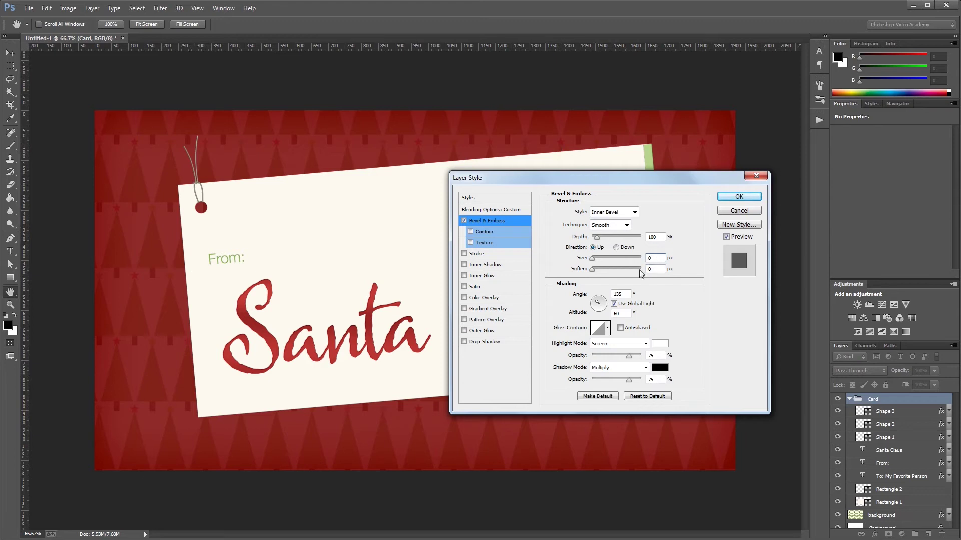
# Set the bevel's highlight to Linear Dodge (Add) at 30% opacity and its shadow to Linear Burn at 30% opacity.
pyautogui.click(619, 344)
pyautogui.click(619, 182)
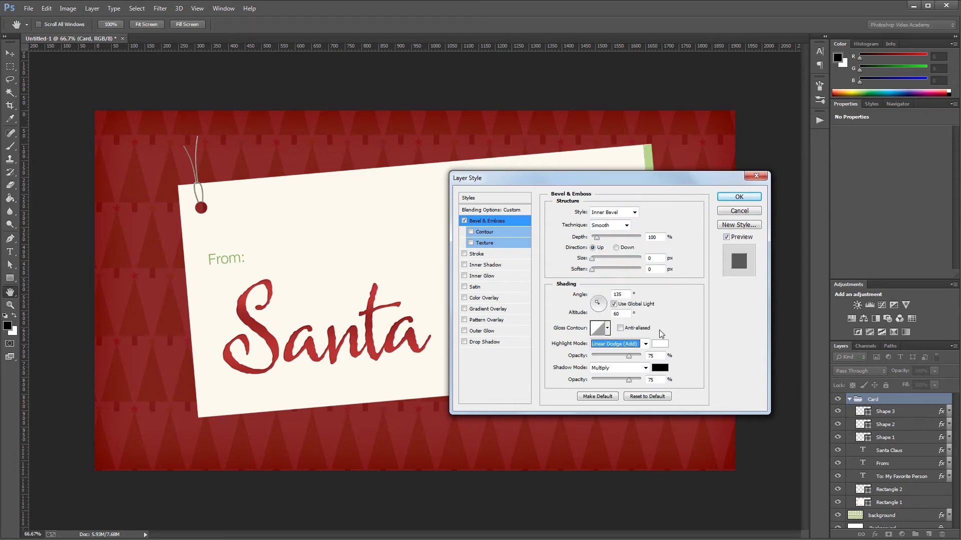
pyautogui.doubleClick(658, 356)
pyautogui.write('30')
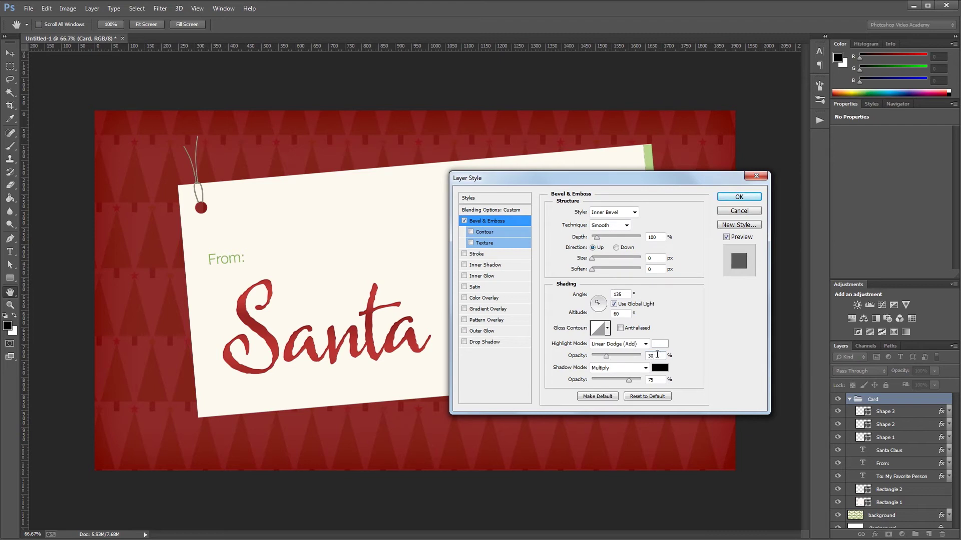
pyautogui.click(619, 368)
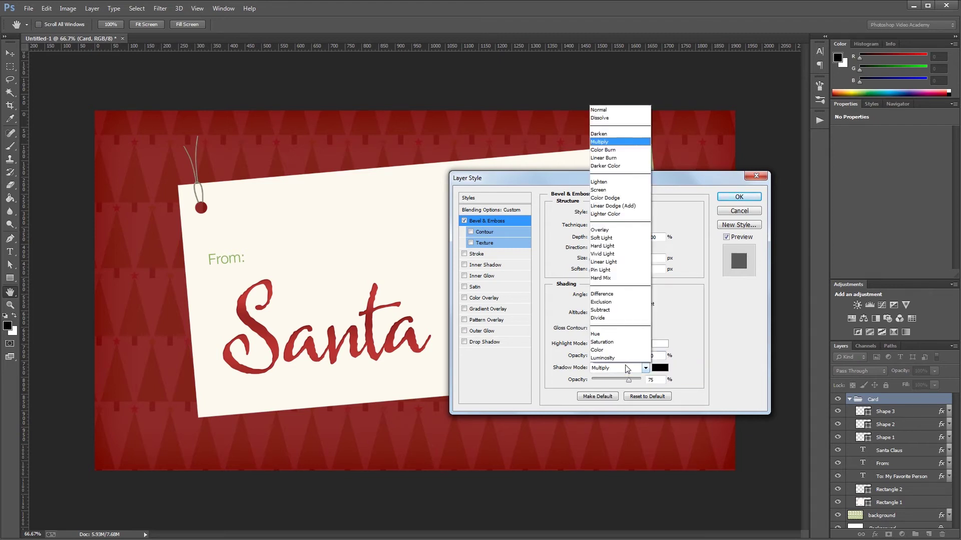
pyautogui.click(613, 156)
pyautogui.doubleClick(655, 380)
pyautogui.write('30')
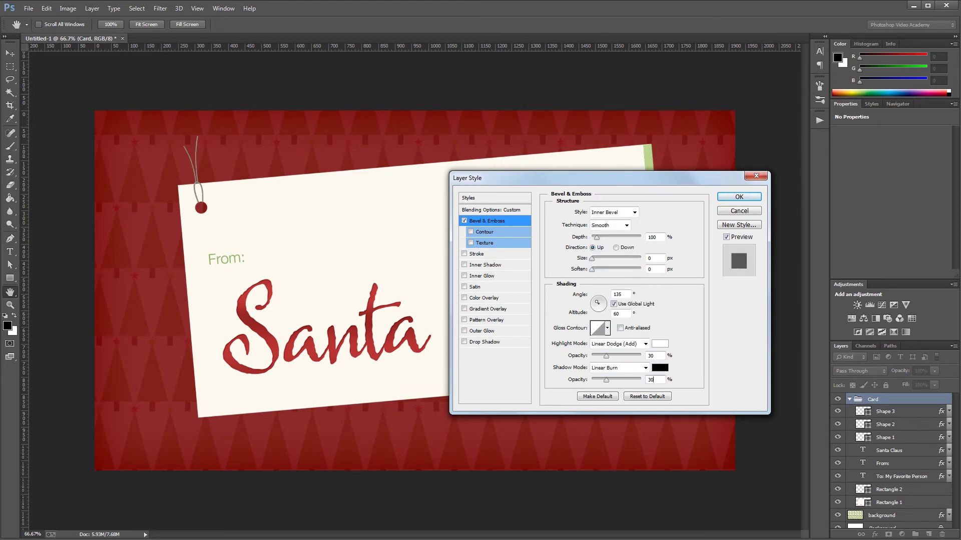
# Add a Color Burn Inner Glow to the "Card" group with 15% opacity and 75% range.
pyautogui.click(473, 276)
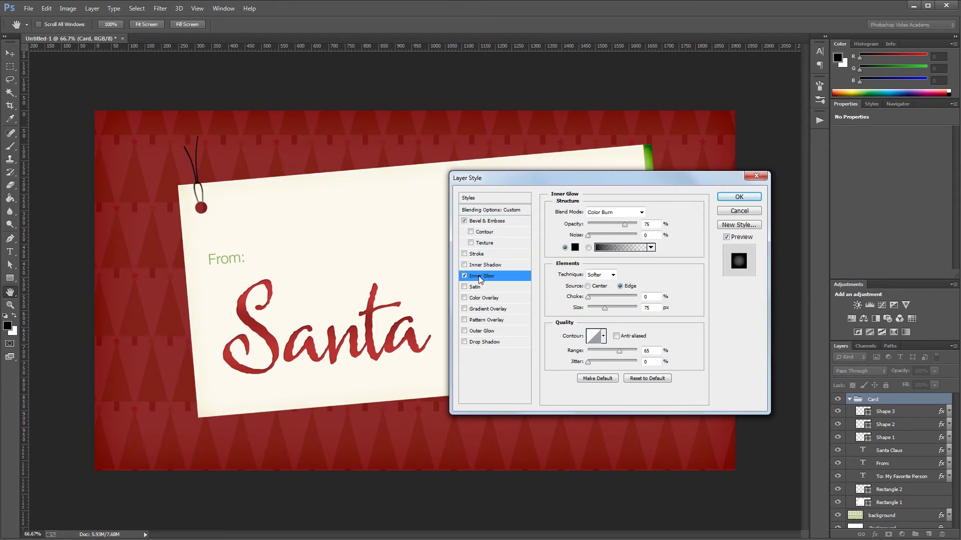
pyautogui.click(603, 217)
pyautogui.click(603, 216)
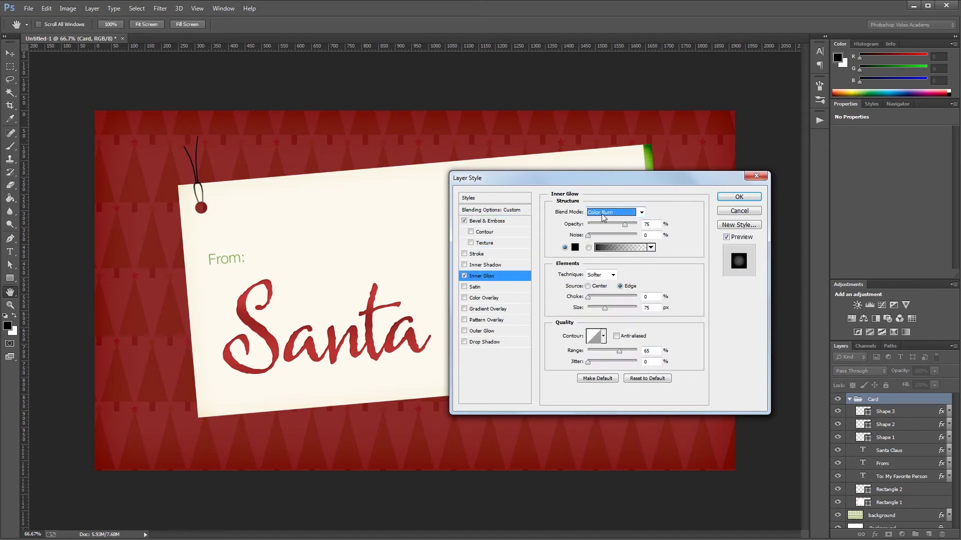
pyautogui.click(647, 224)
pyautogui.write('15')
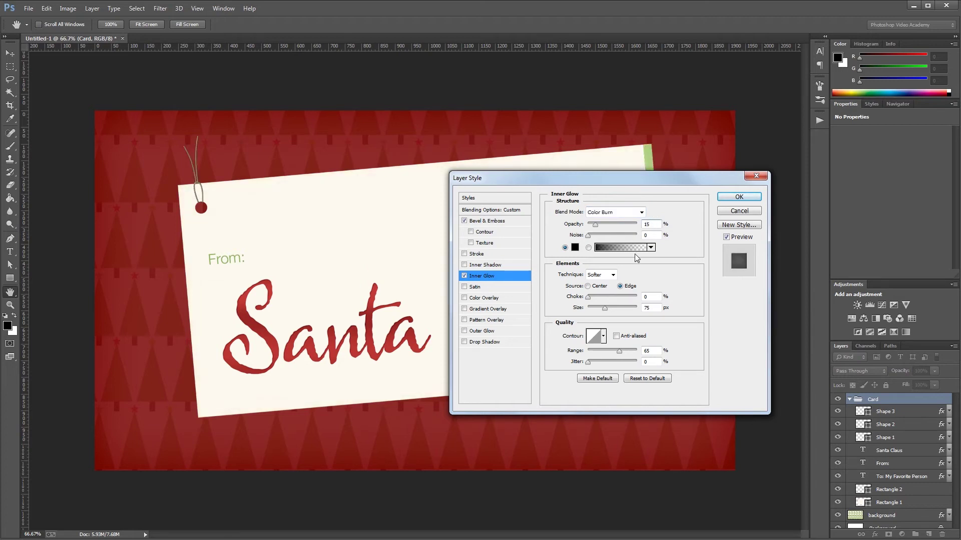
pyautogui.moveTo(604, 307); pyautogui.dragTo(624, 307)
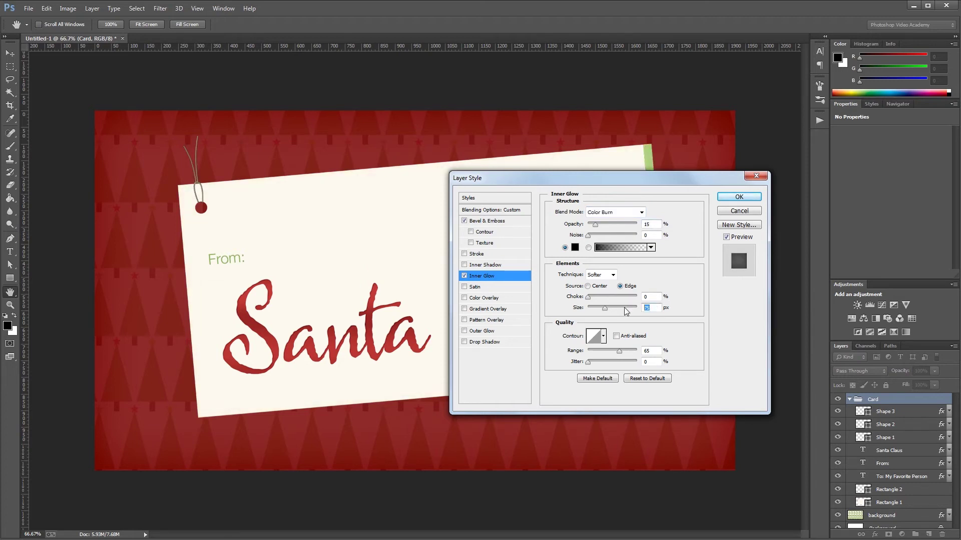
pyautogui.doubleClick(653, 351)
pyautogui.write('75')
# Add a Gradient Overlay to the "Card" group in Overlay mode with 15% opacity, 35% scale and a 120° angle.
pyautogui.click(497, 310)
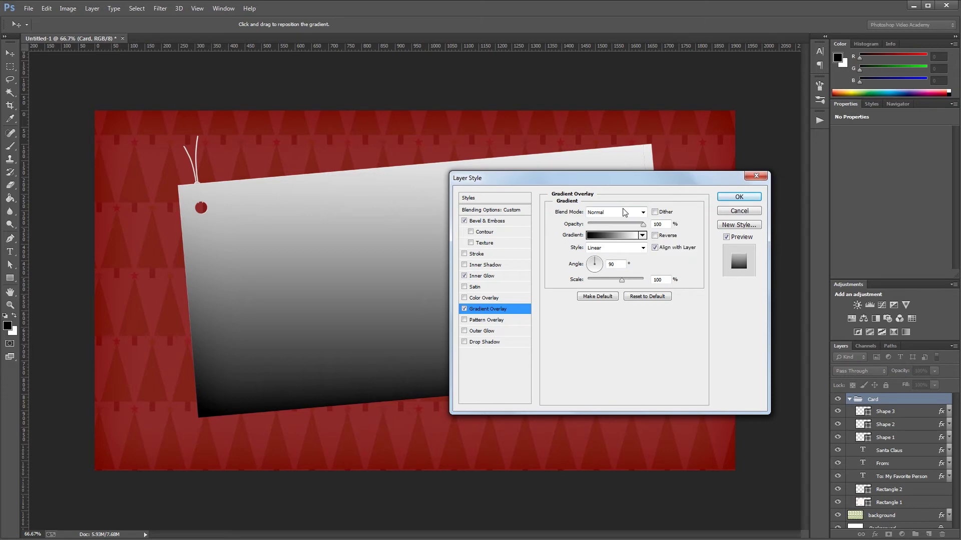
pyautogui.click(626, 212)
pyautogui.click(603, 342)
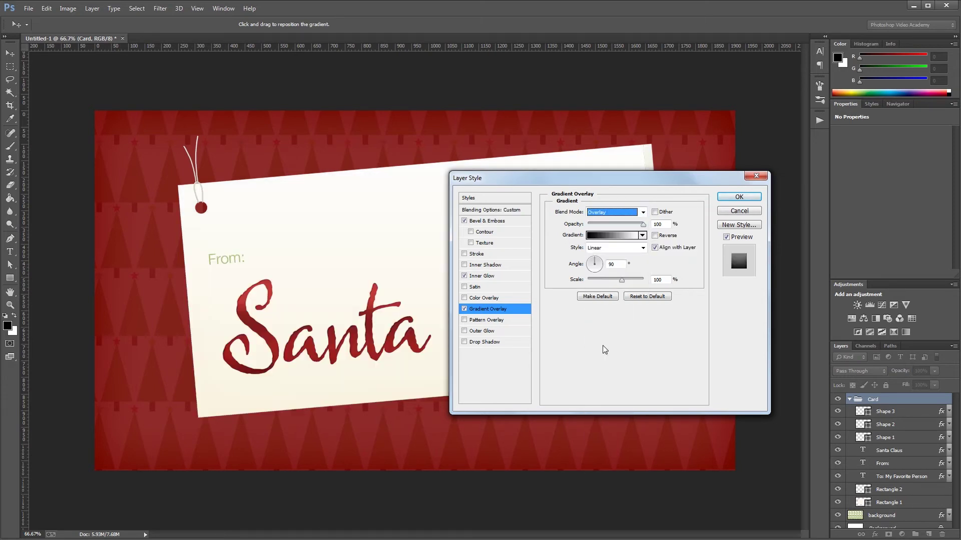
pyautogui.doubleClick(659, 224)
pyautogui.write('15')
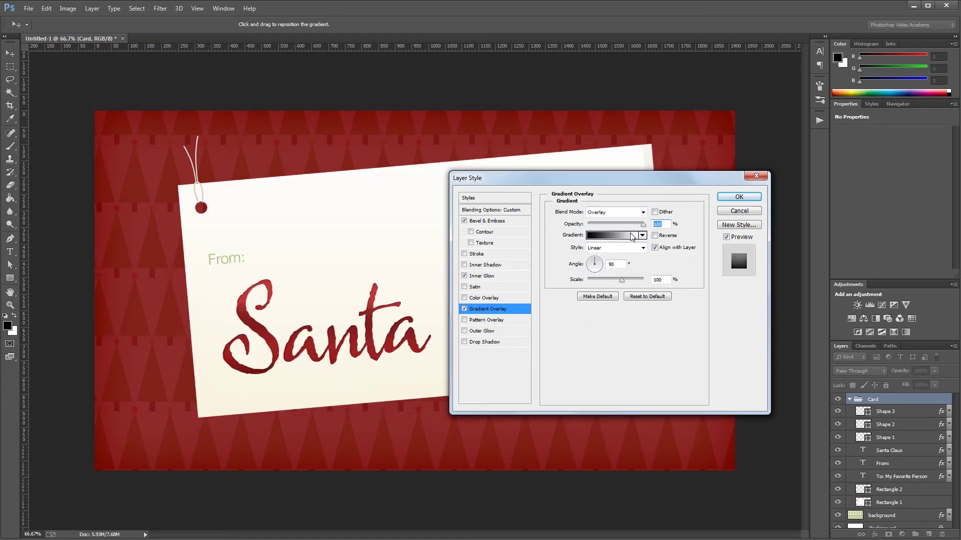
pyautogui.doubleClick(663, 279)
pyautogui.write('35')
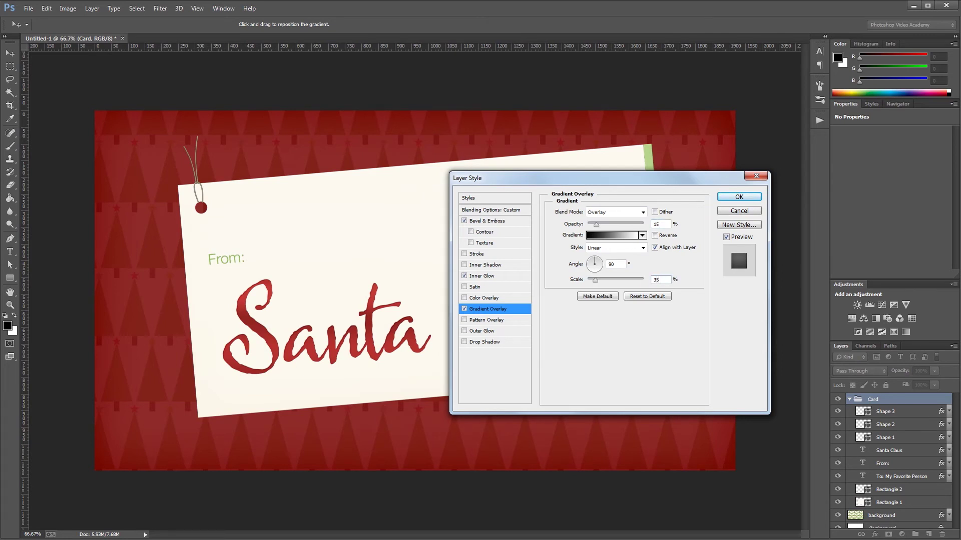
pyautogui.doubleClick(608, 265)
pyautogui.write('120')
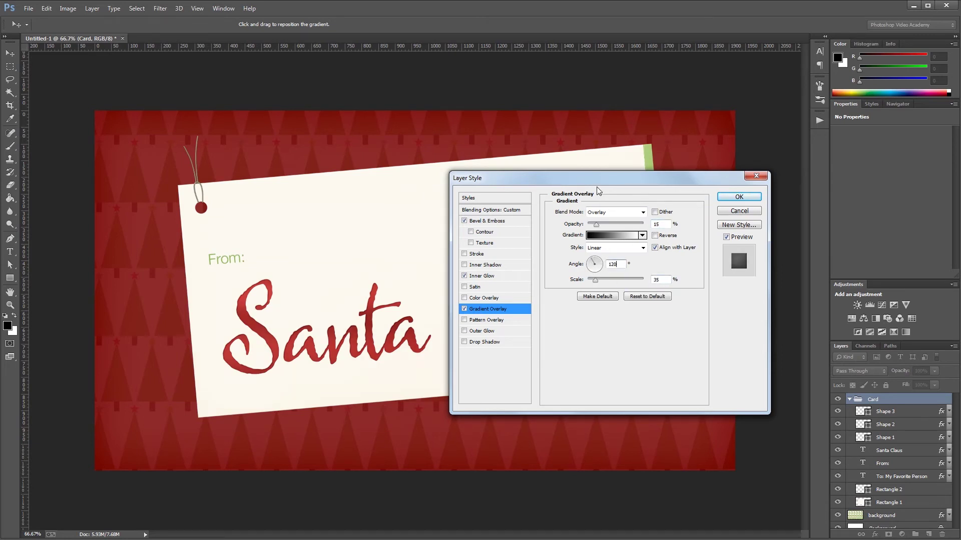
pyautogui.moveTo(594, 185); pyautogui.dragTo(723, 209)
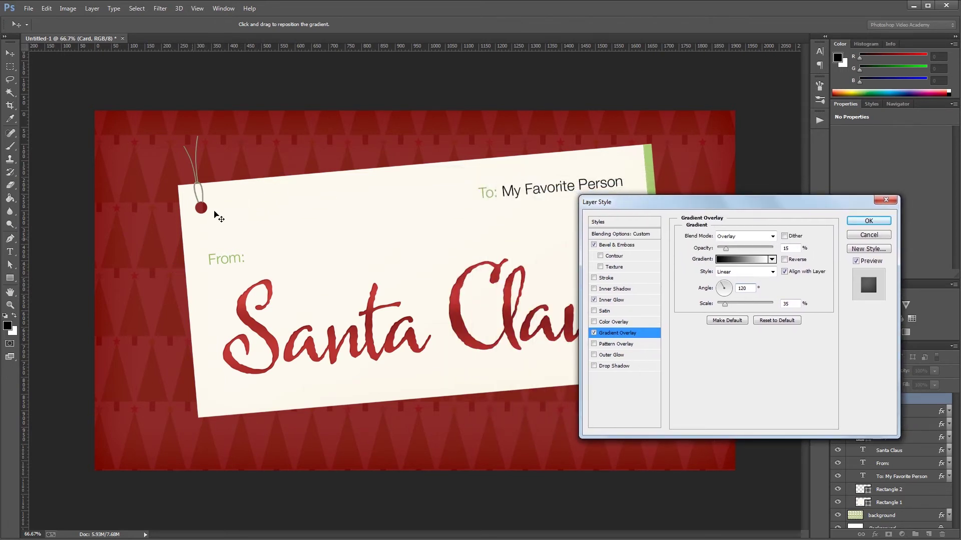
# Add a Pattern Overlay to the "Card" group with the light gray paper texture in Linear Burn mode at 65% opacity.
pyautogui.click(605, 345)
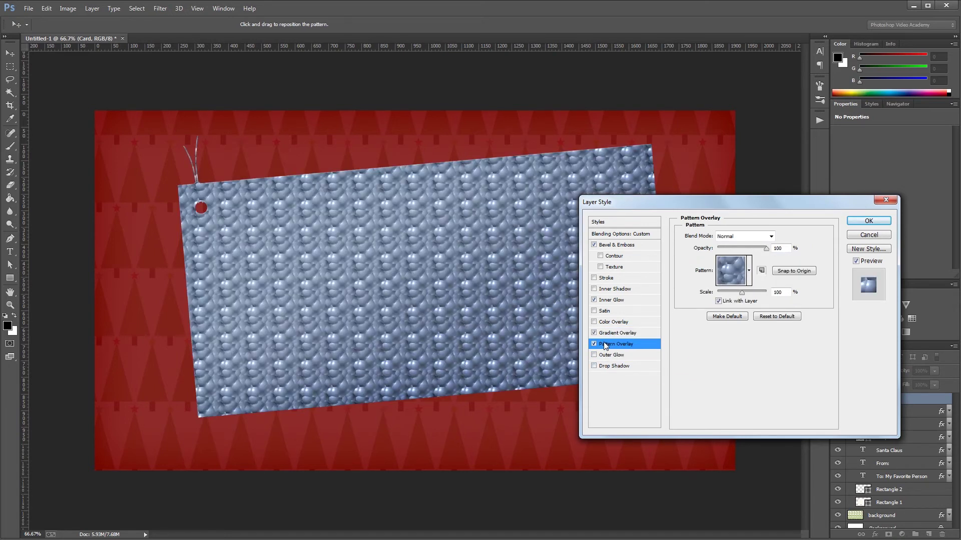
pyautogui.click(749, 270)
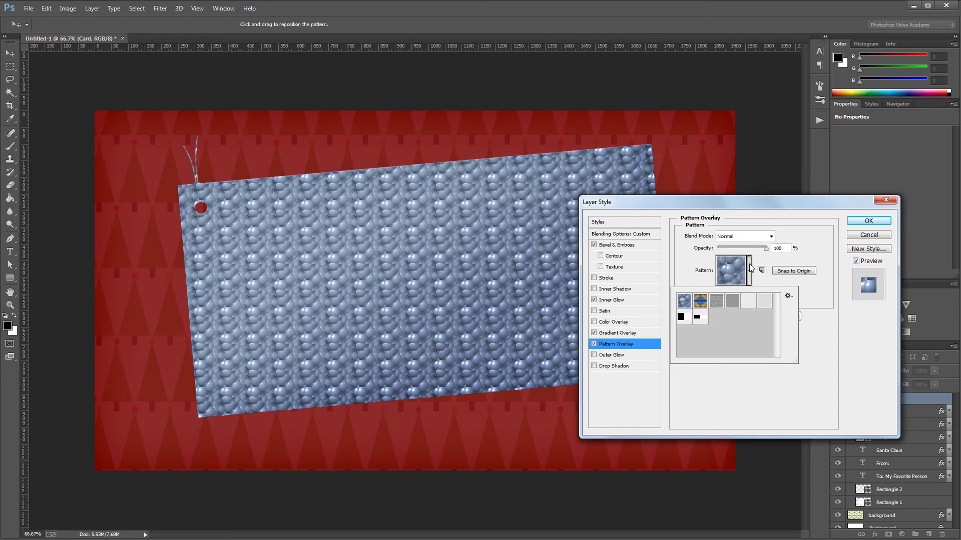
pyautogui.click(764, 302)
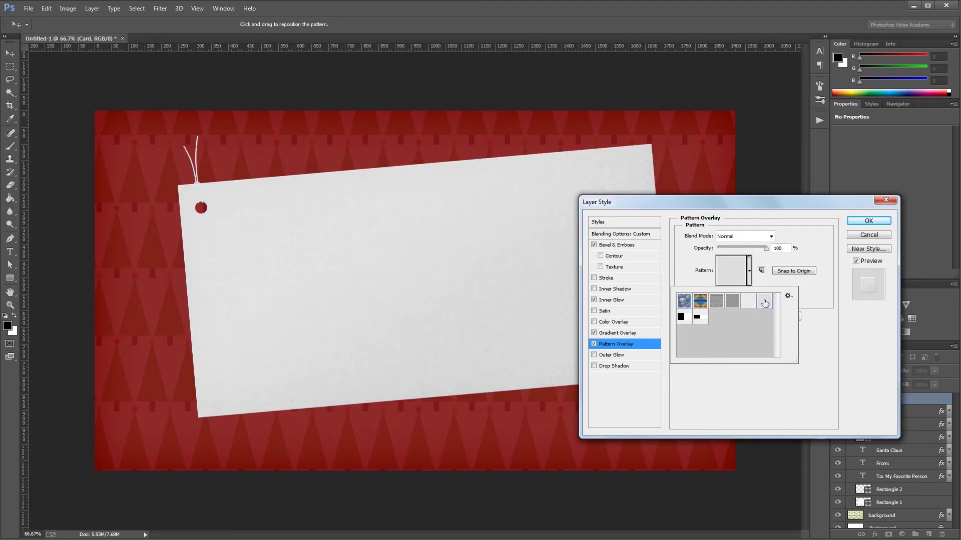
pyautogui.click(750, 276)
pyautogui.click(738, 235)
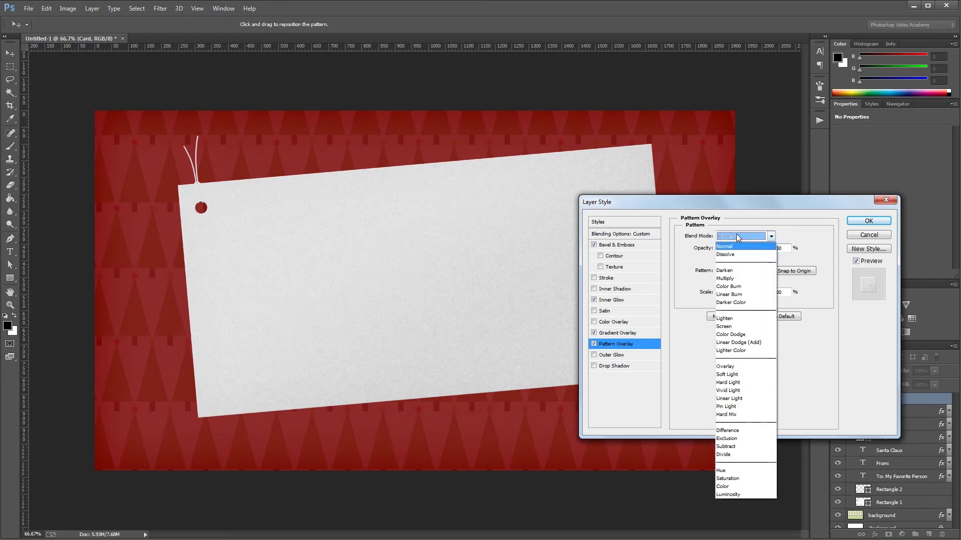
pyautogui.click(742, 296)
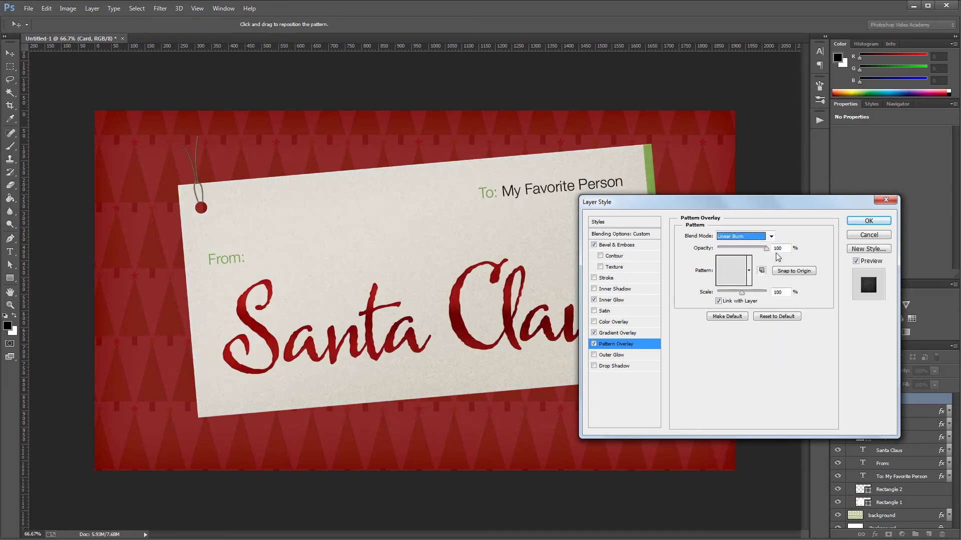
pyautogui.write('65')
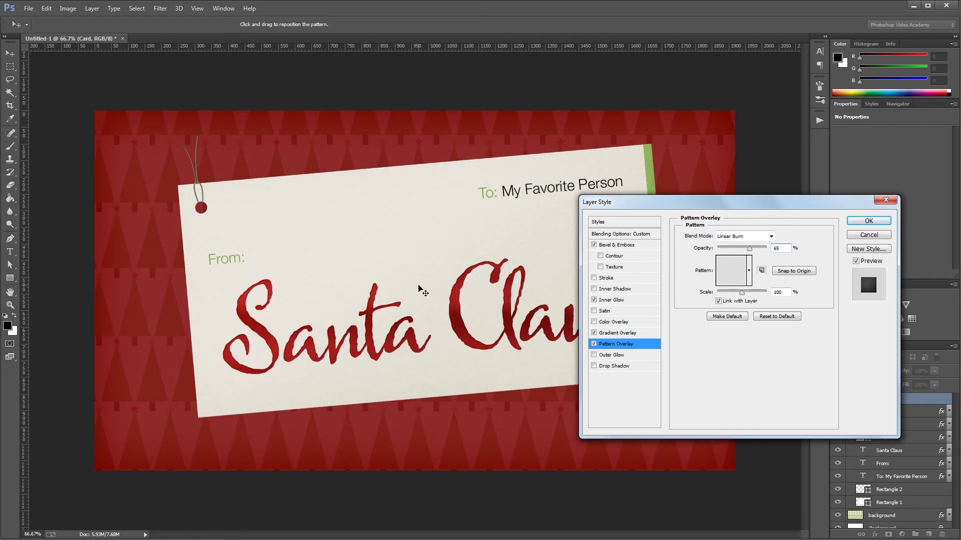
# Apply a Drop Shadow with 7% opacity, 6 px distance and 2 px size to the "Card" group, and collapse the group and its effects list.
pyautogui.click(618, 366)
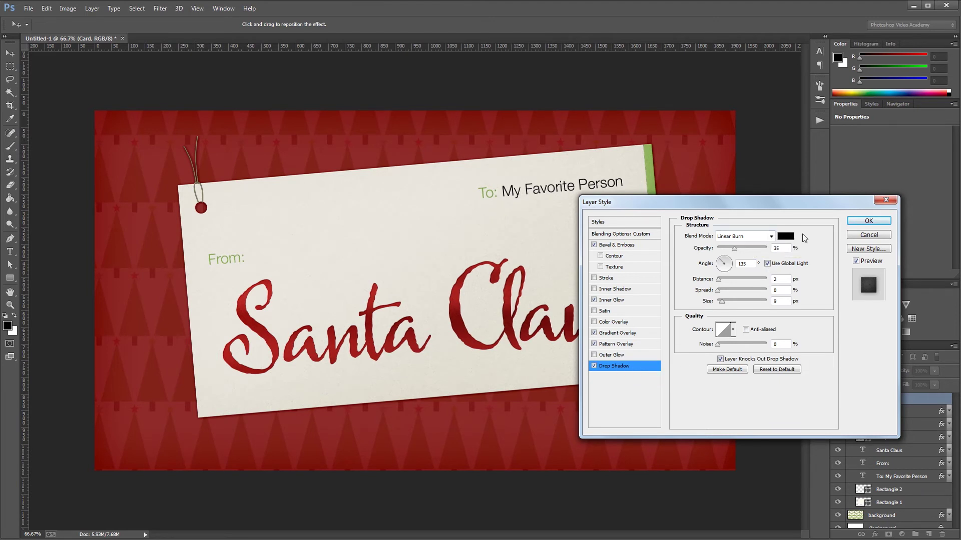
pyautogui.doubleClick(778, 248)
pyautogui.write('7')
pyautogui.doubleClick(784, 279)
pyautogui.write('6')
pyautogui.doubleClick(785, 302)
pyautogui.write('2')
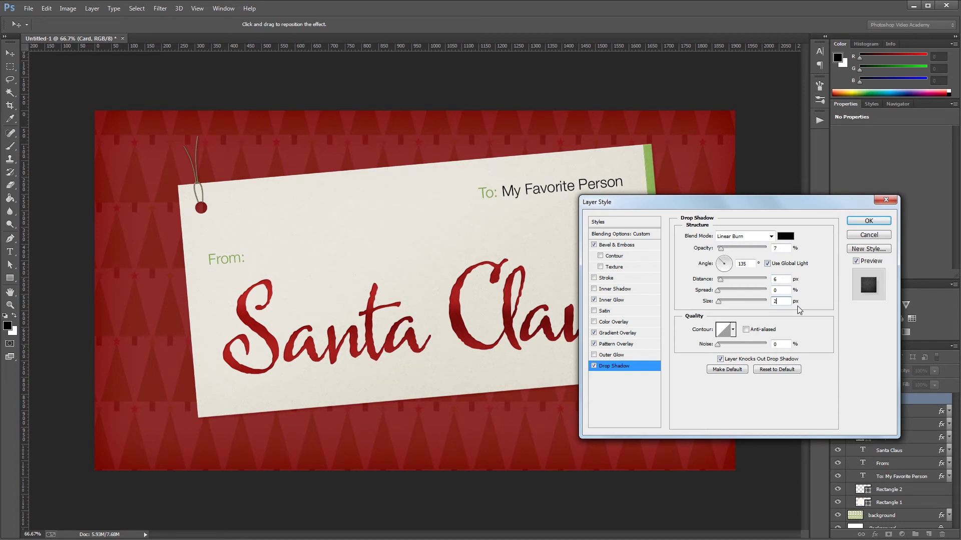
pyautogui.click(869, 223)
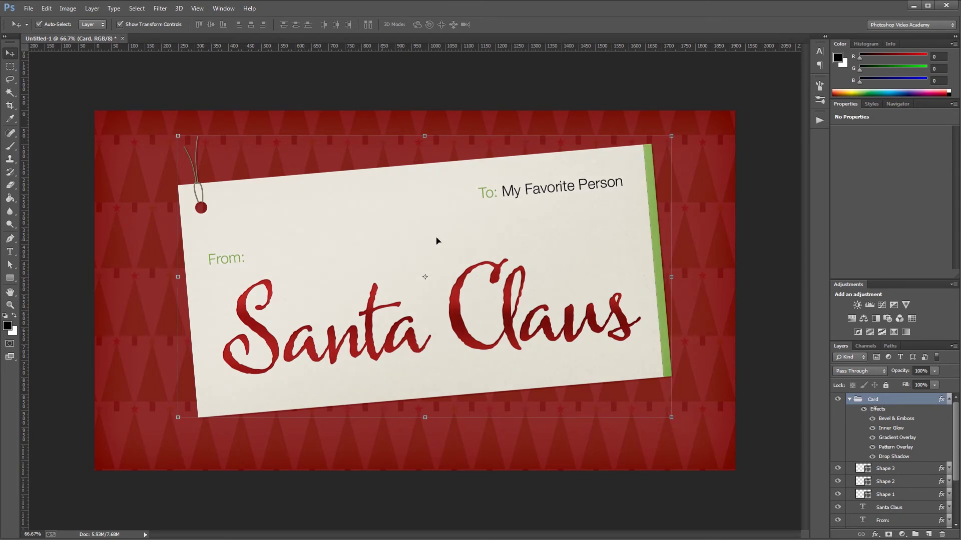
pyautogui.click(849, 400)
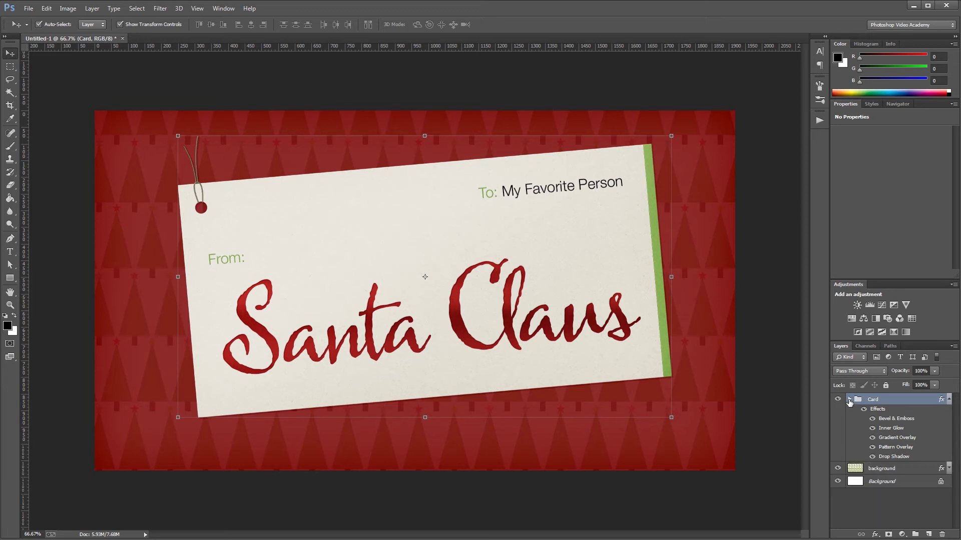
pyautogui.click(949, 401)
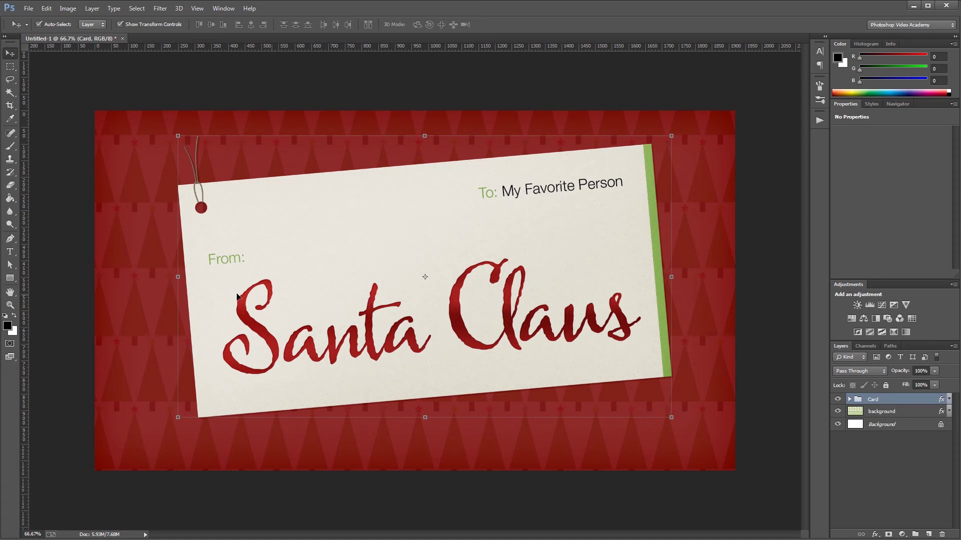
# Create a solid black 1920 × 250 px rectangle without a stroke and align it with the canvas's bottom edge.
pyautogui.click(11, 278)
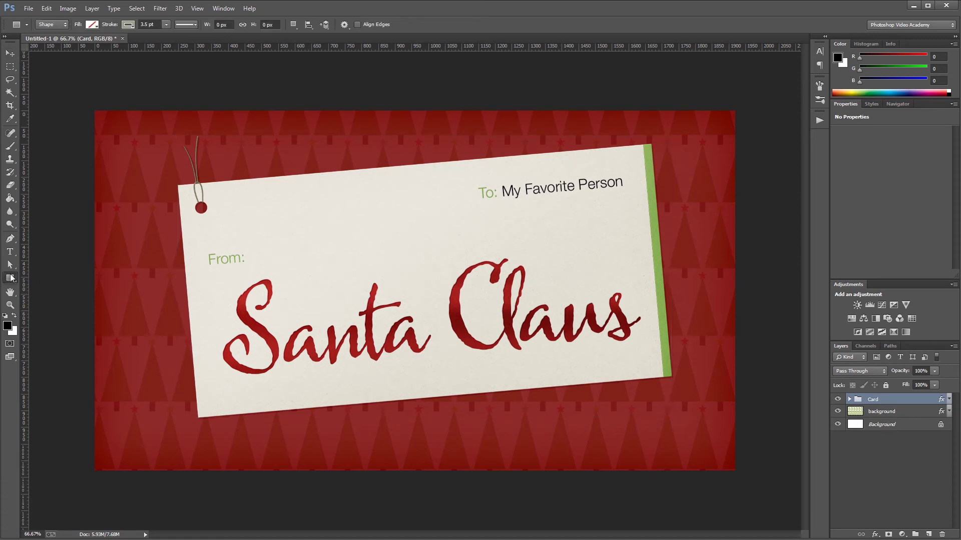
pyautogui.click(129, 26)
pyautogui.click(86, 45)
pyautogui.click(93, 25)
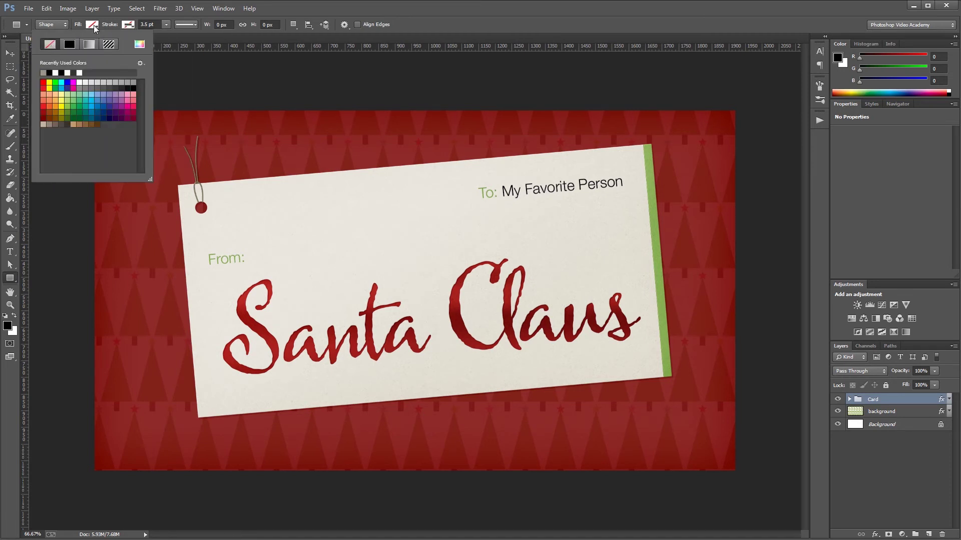
pyautogui.click(70, 44)
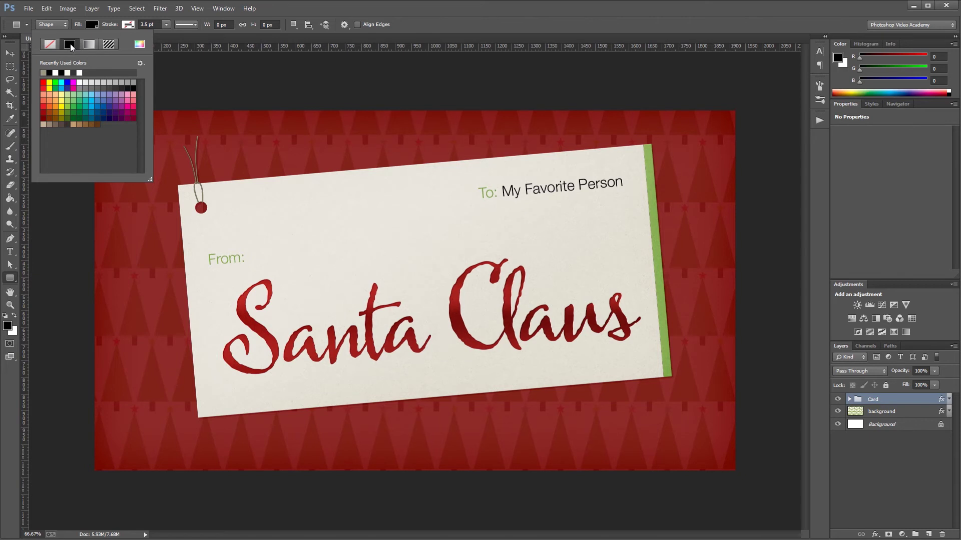
pyautogui.click(362, 345)
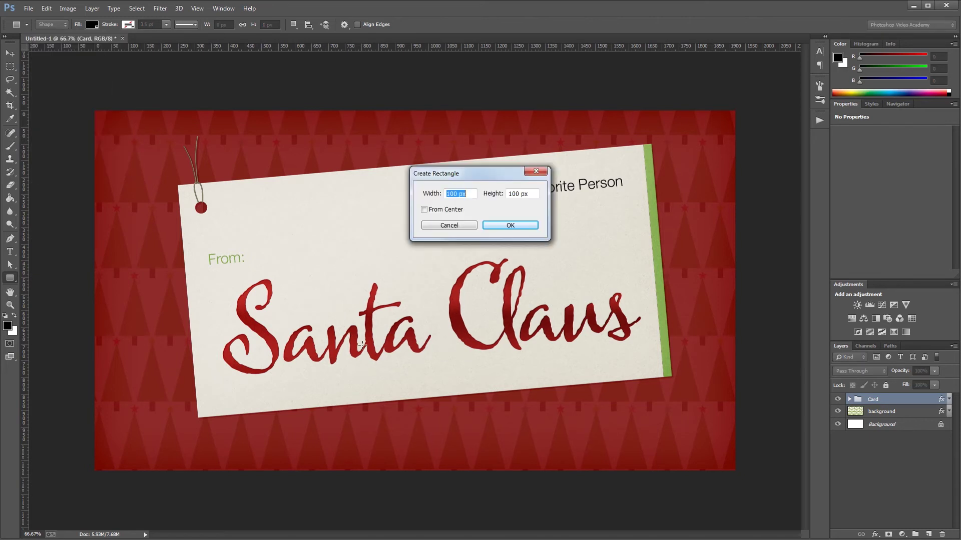
pyautogui.write('1920')
pyautogui.press('Tab')
pyautogui.write('250')
pyautogui.press('Return')
pyautogui.press('v')
pyautogui.moveTo(448, 298); pyautogui.dragTo(195, 399)
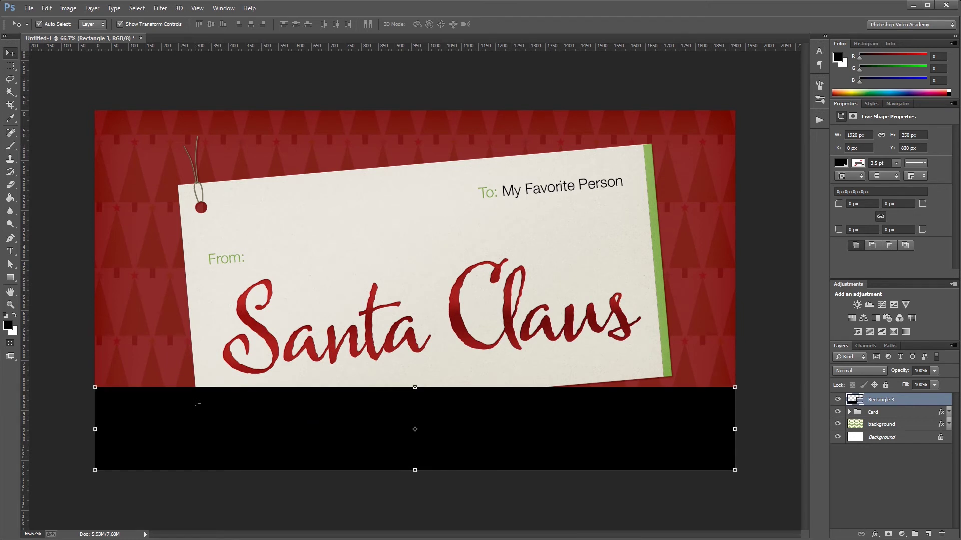
# Add an anchor point near the middle of the black rectangle's upper edge and lower it slightly to bow the edge inward.
pyautogui.press('p')
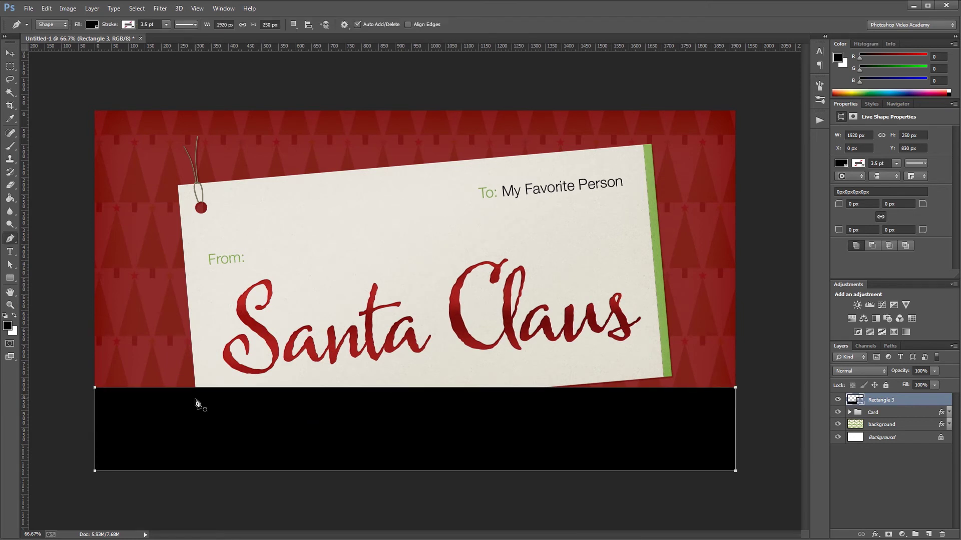
pyautogui.click(407, 388)
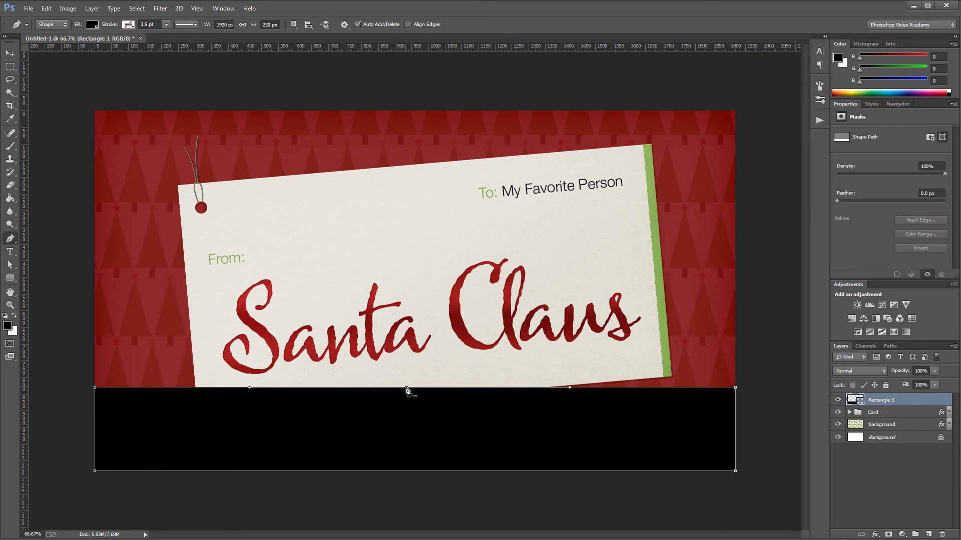
pyautogui.moveTo(406, 387); pyautogui.dragTo(407, 390)
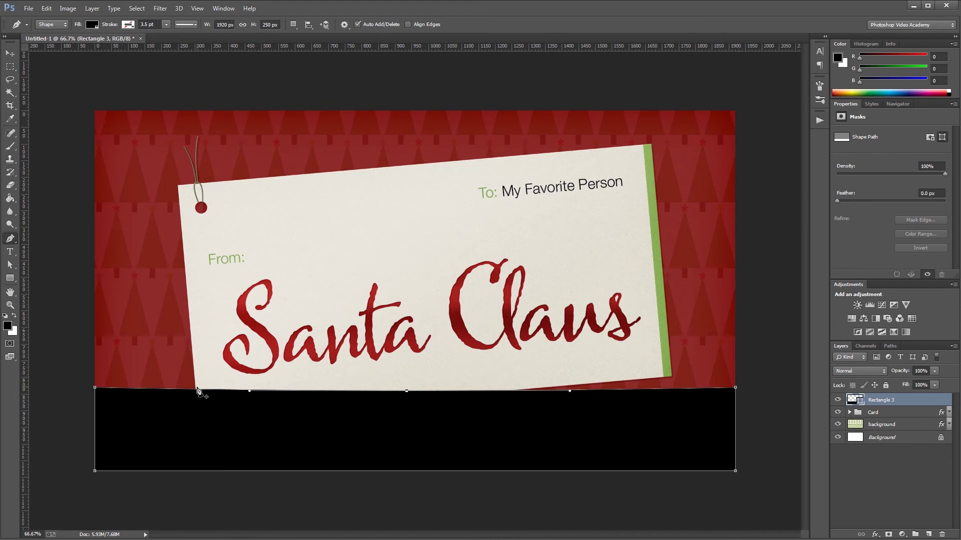
# Recolor the bottom strip's fill to green #85B14B.
pyautogui.doubleClick(856, 401)
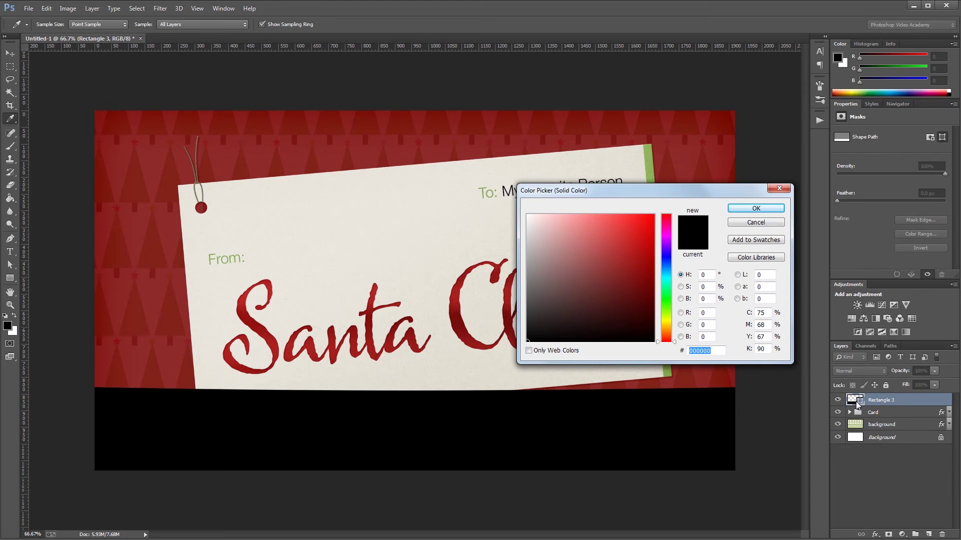
pyautogui.write('8')
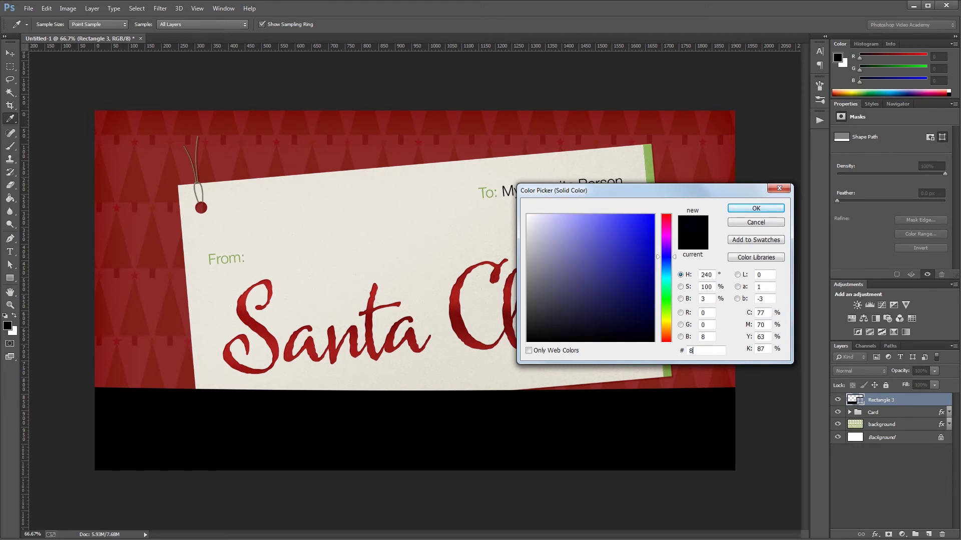
pyautogui.write('5B04B')
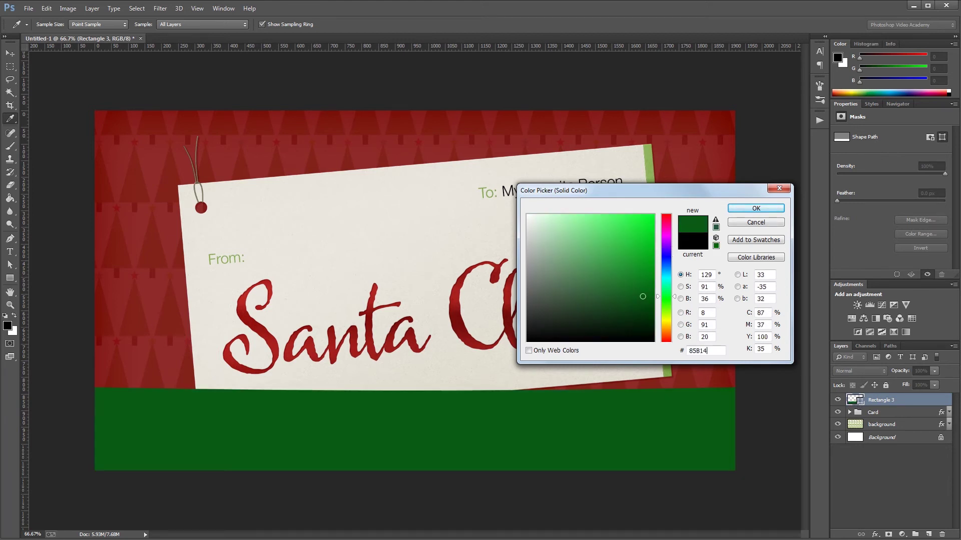
pyautogui.press('Return')
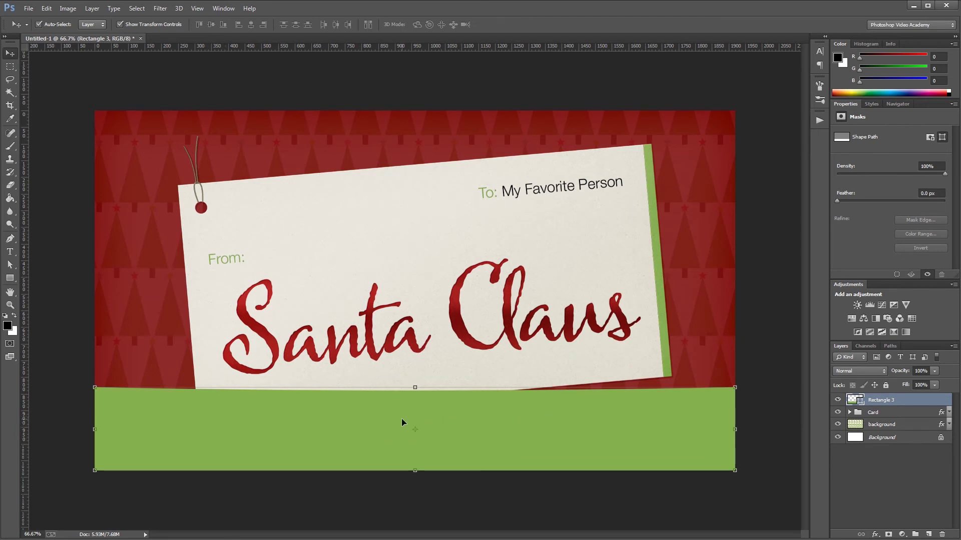
# Create a new document 4 px wide and 1 px high.
pyautogui.hotkey('ctrl', 'n')
pyautogui.doubleClick(272, 145)
pyautogui.write('4')
pyautogui.doubleClick(267, 161)
pyautogui.write('1')
pyautogui.press('Return')
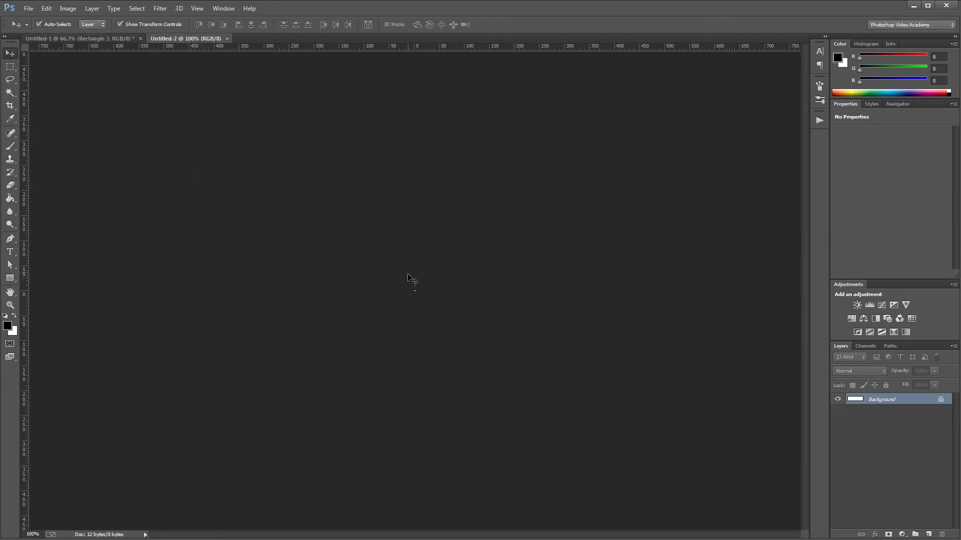
# Paint the first two pixels of the tiny canvas black with the 1 px Pencil tool.
pyautogui.scroll(2, 409, 284)
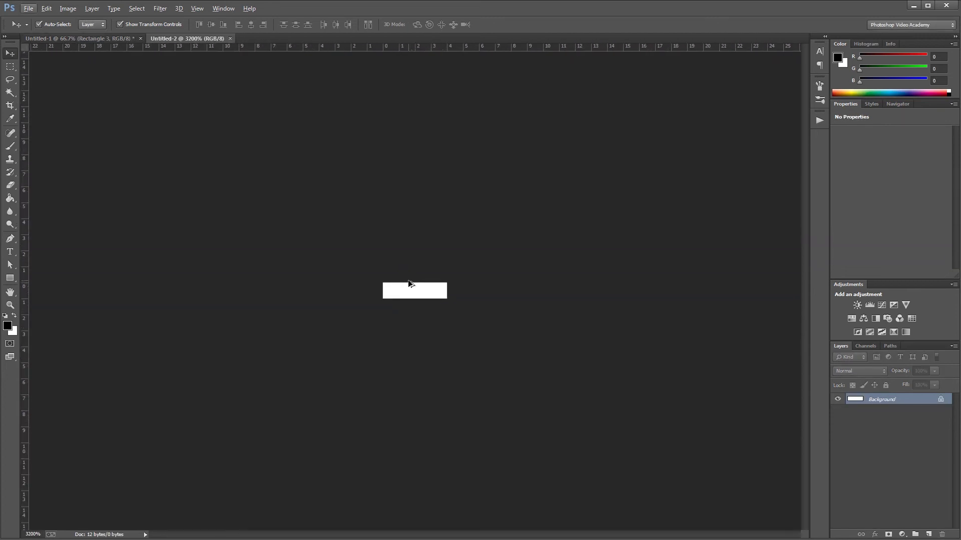
pyautogui.press('b')
pyautogui.rightClick(10, 146)
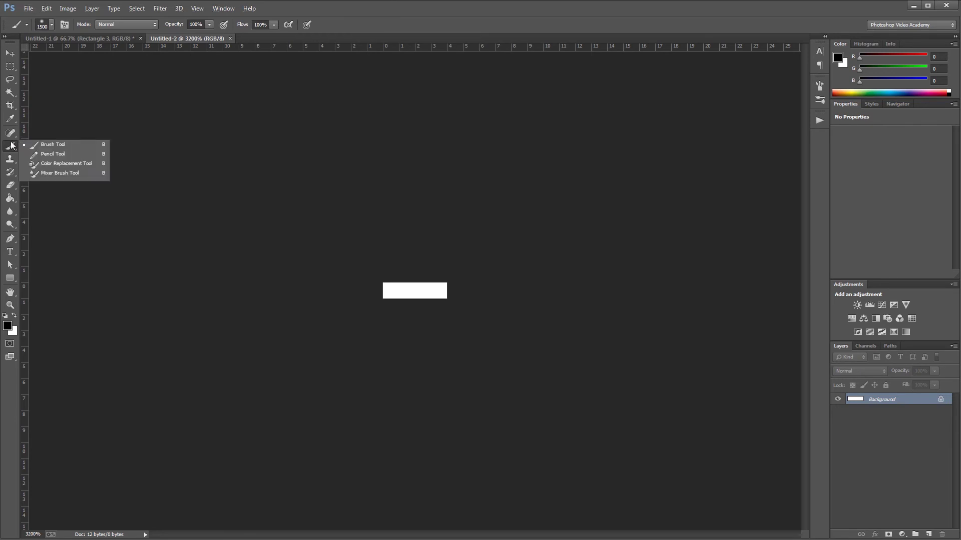
pyautogui.click(50, 154)
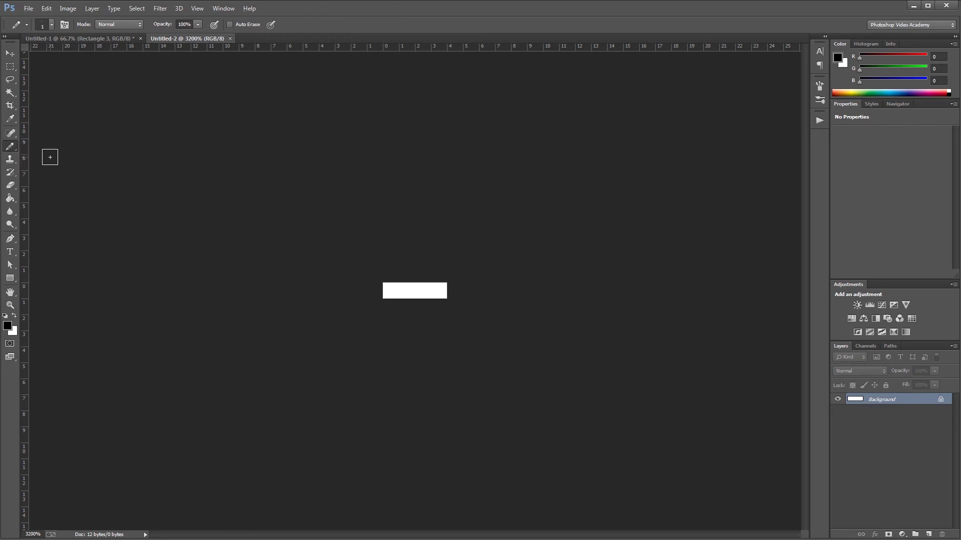
pyautogui.moveTo(389, 291); pyautogui.dragTo(406, 291)
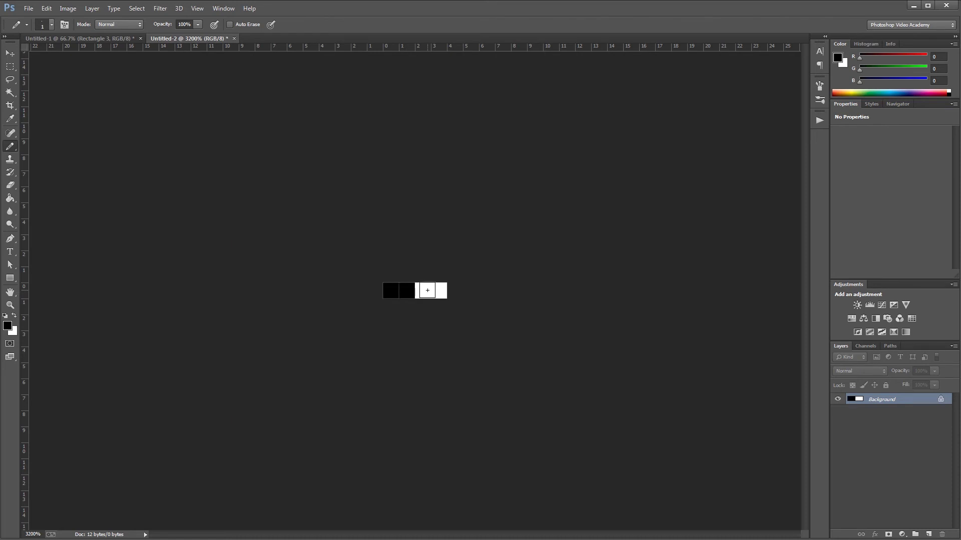
# Define the canvas as a pattern named "Stripes" and close the small document without saving.
pyautogui.click(47, 9)
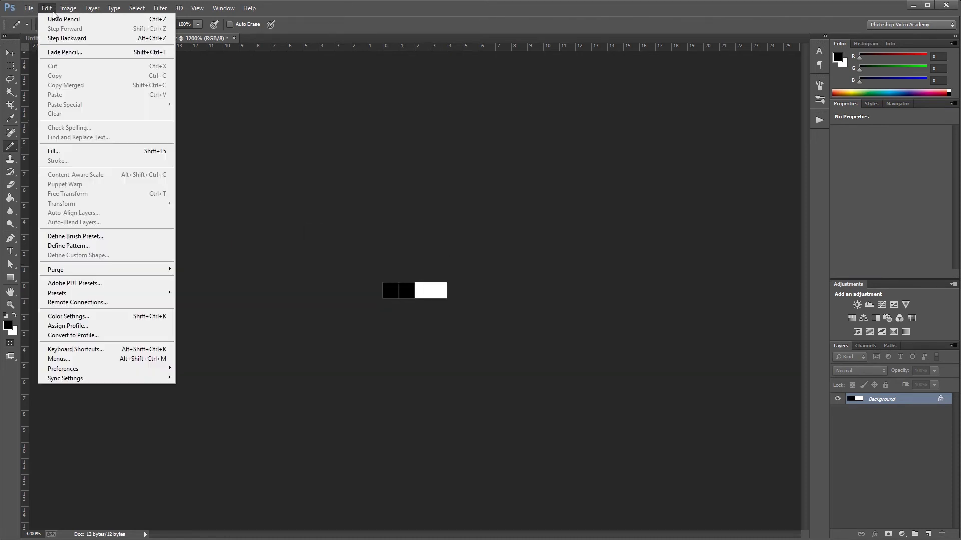
pyautogui.click(97, 249)
pyautogui.write('Stripes')
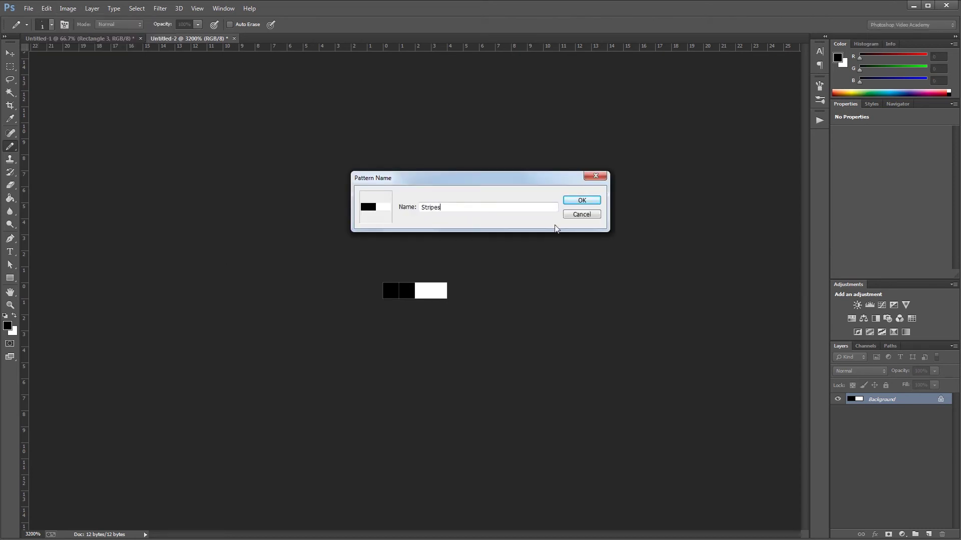
pyautogui.click(590, 201)
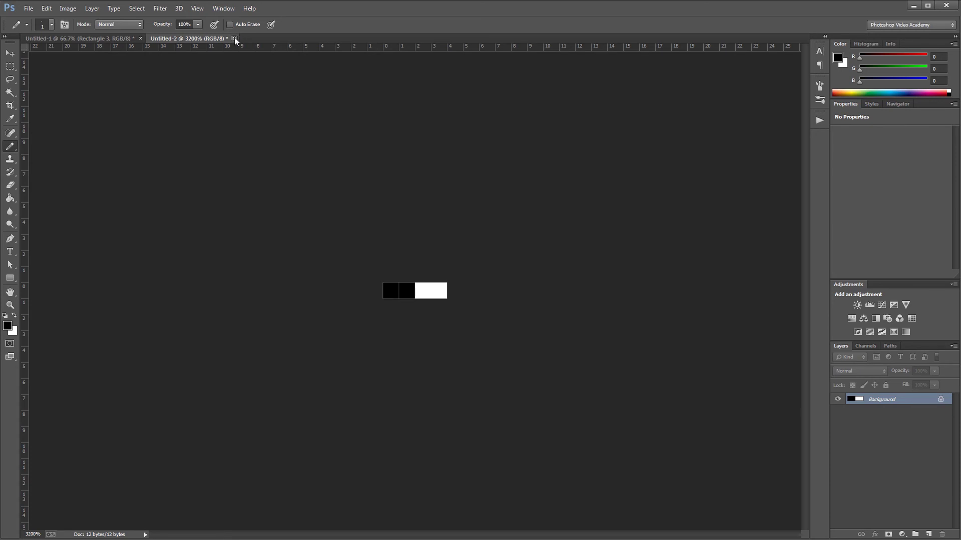
pyautogui.click(234, 38)
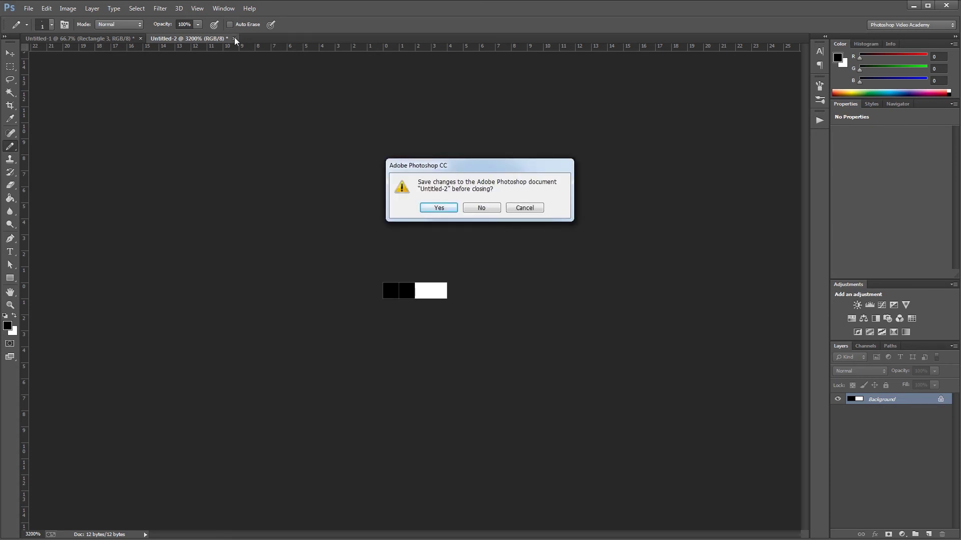
pyautogui.press('n')
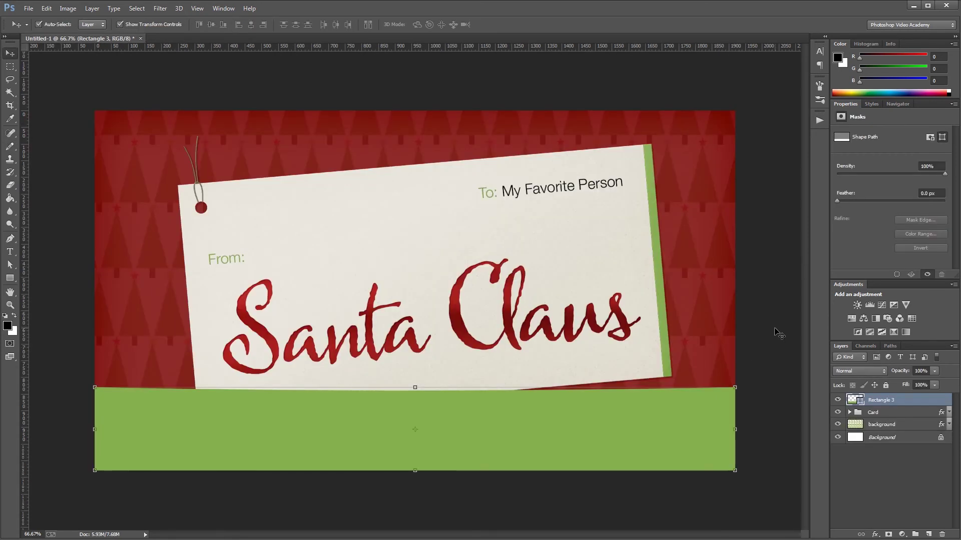
# Add a Bevel & Emboss to the green strip with 1 px size and a Linear Dodge (Add) highlight at 35% opacity.
pyautogui.doubleClick(910, 400)
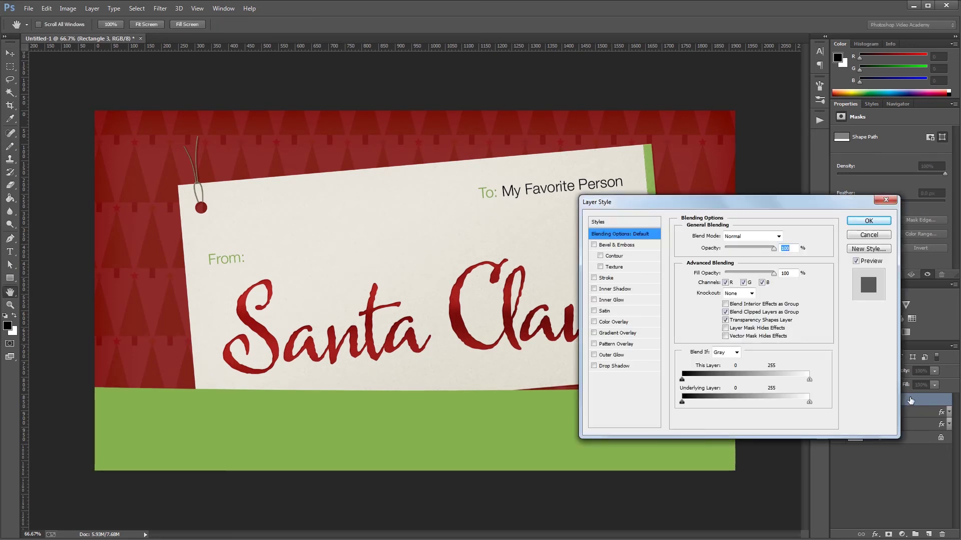
pyautogui.click(615, 245)
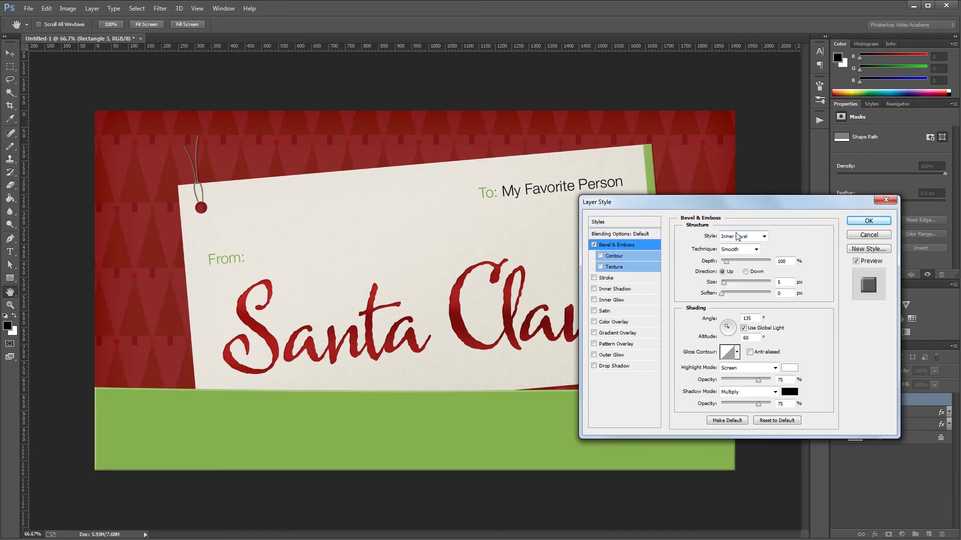
pyautogui.write('1')
pyautogui.press('Tab')
pyautogui.click(742, 368)
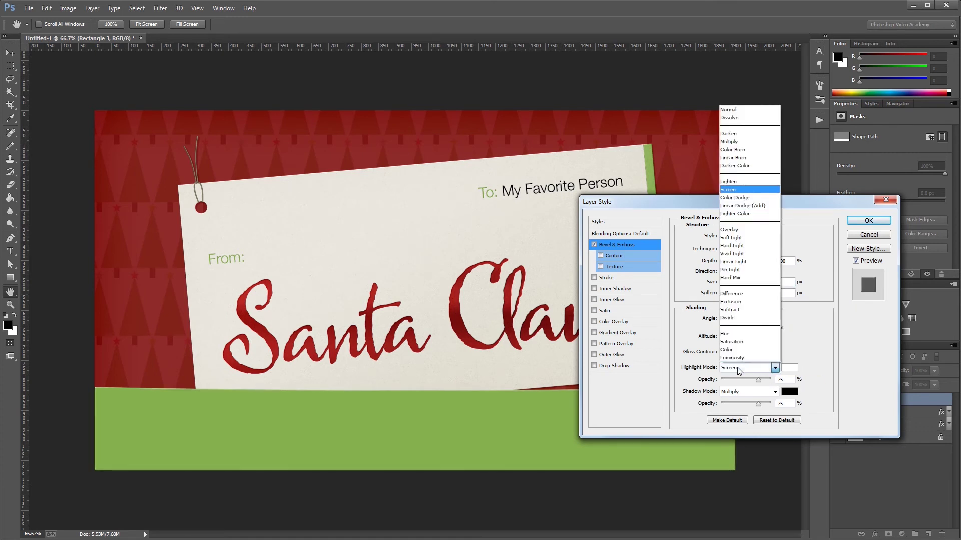
pyautogui.click(754, 209)
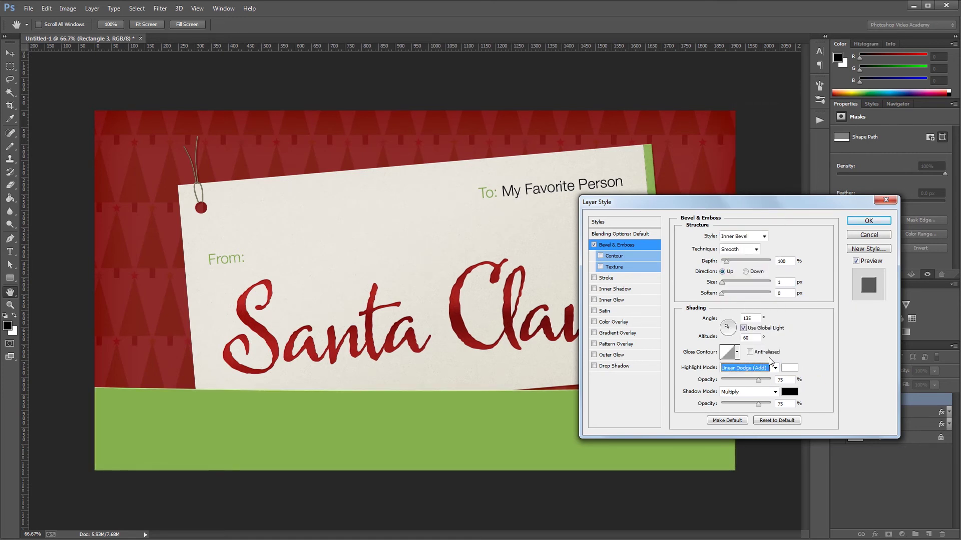
pyautogui.doubleClick(785, 381)
pyautogui.write('35')
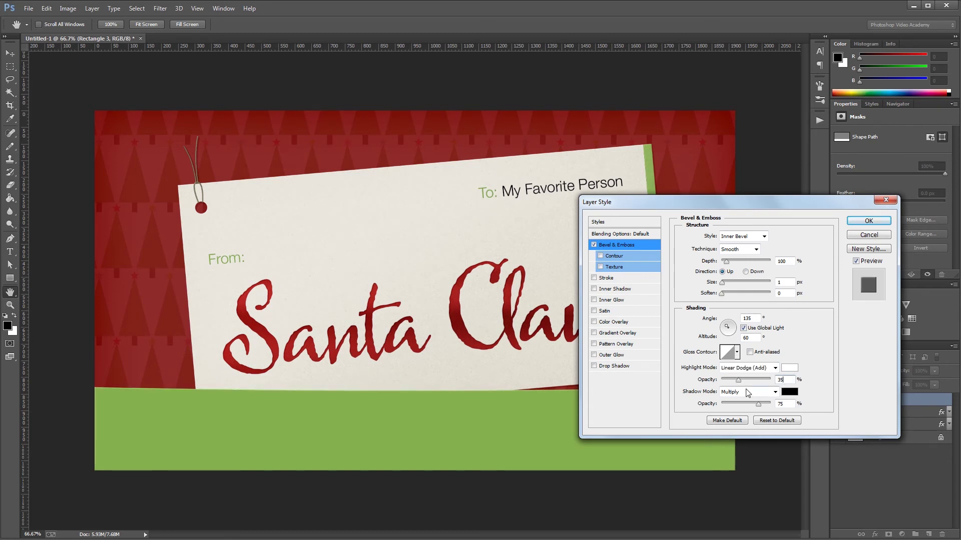
# Set the bevel's shadow to Linear Burn mode at 35% opacity.
pyautogui.click(748, 393)
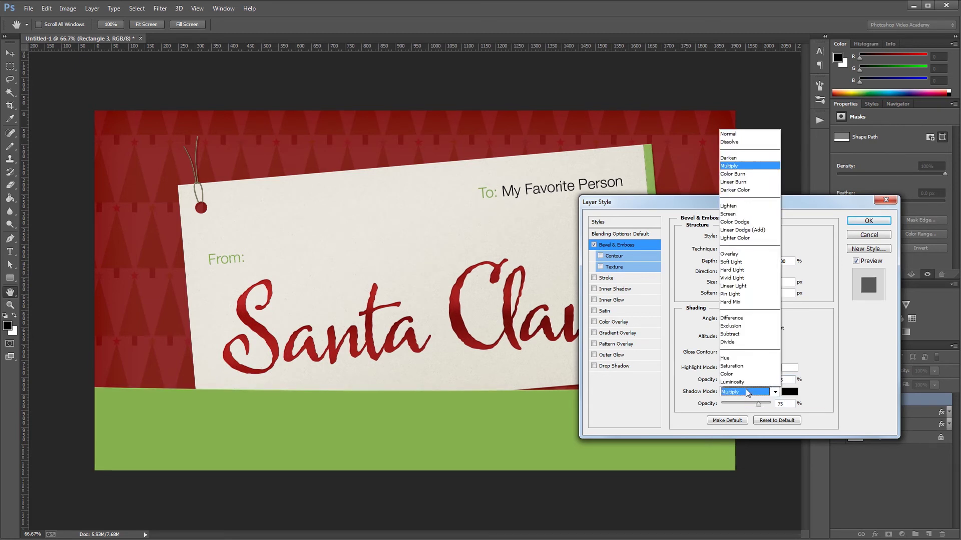
pyautogui.click(745, 186)
pyautogui.doubleClick(783, 404)
pyautogui.write('35')
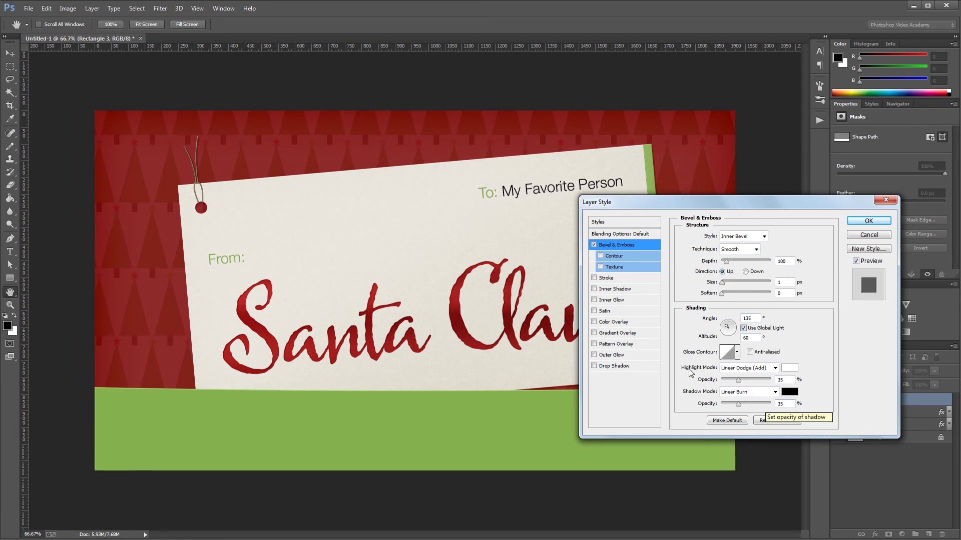
# Add a black Inner Glow to the green strip in Color Burn mode with 15% opacity and 150 px size.
pyautogui.click(618, 300)
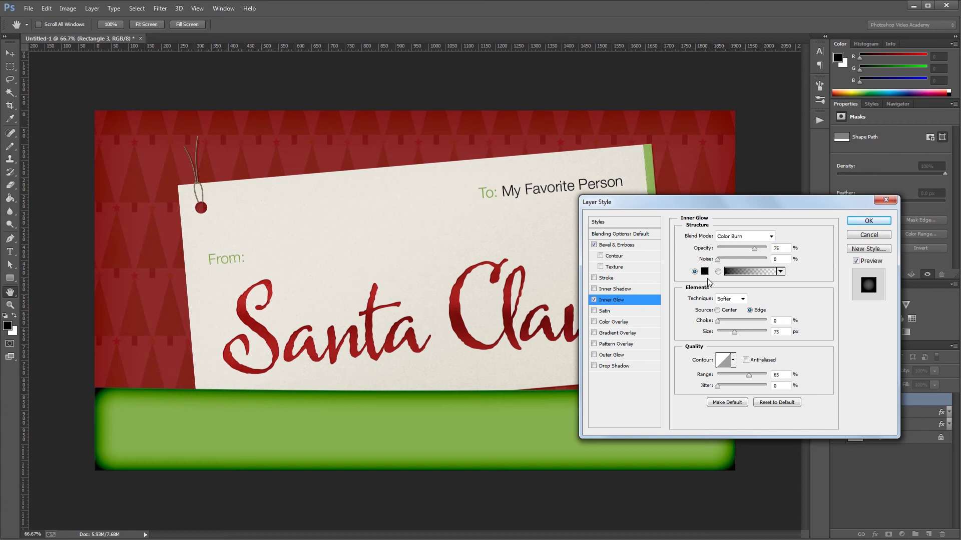
pyautogui.click(735, 236)
pyautogui.click(736, 239)
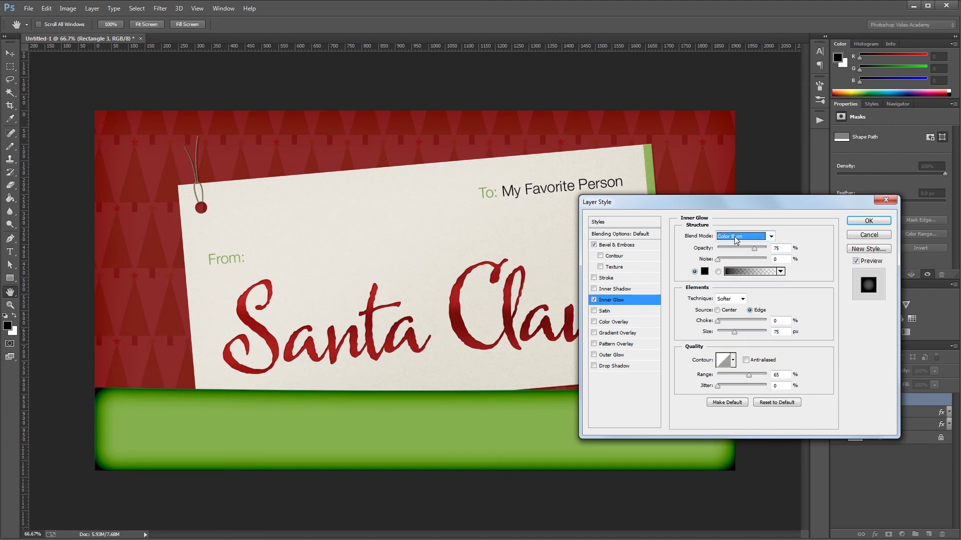
pyautogui.doubleClick(788, 248)
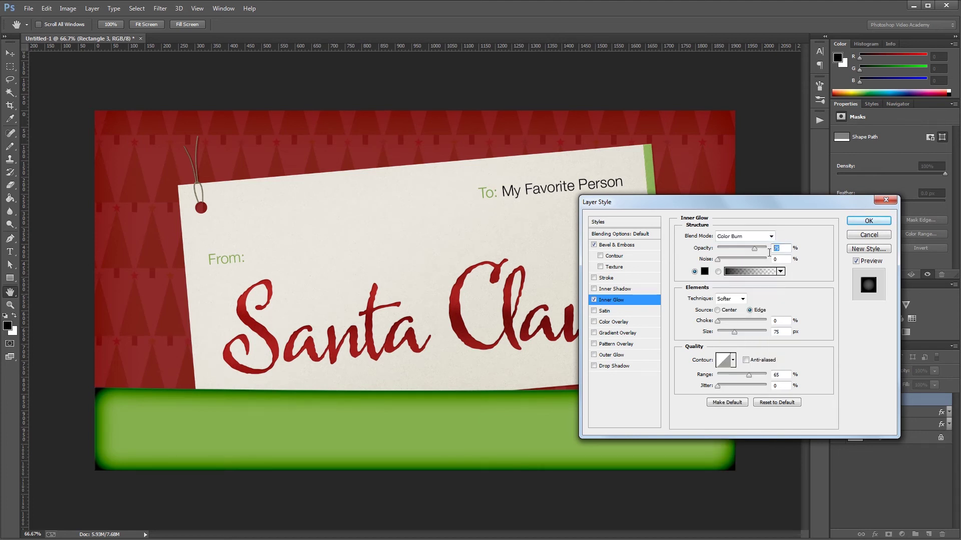
pyautogui.write('15')
pyautogui.doubleClick(779, 332)
pyautogui.write('150')
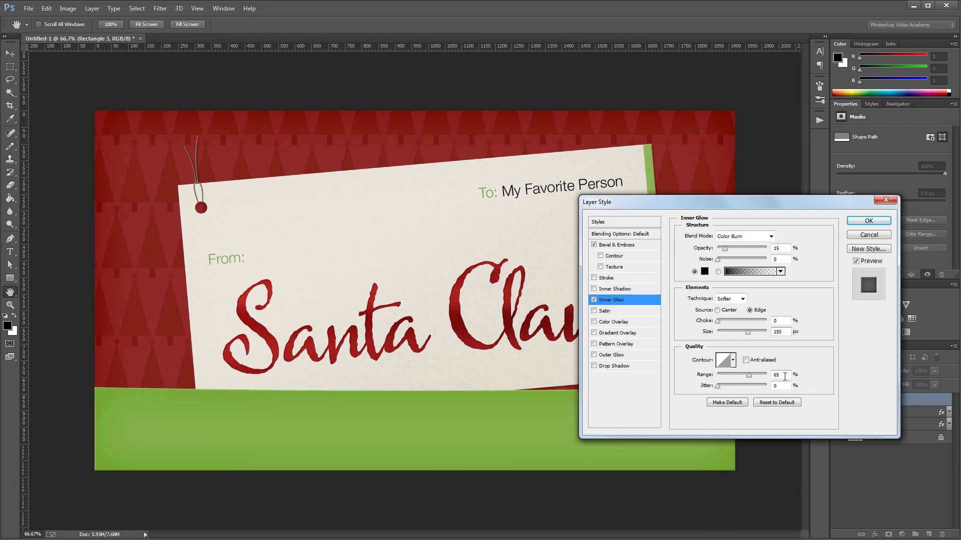
pyautogui.hotkey('shift', 'Up')
# Add a linear black-to-white Gradient Overlay to the strip in Overlay mode with 3% opacity and 35% scale.
pyautogui.click(633, 335)
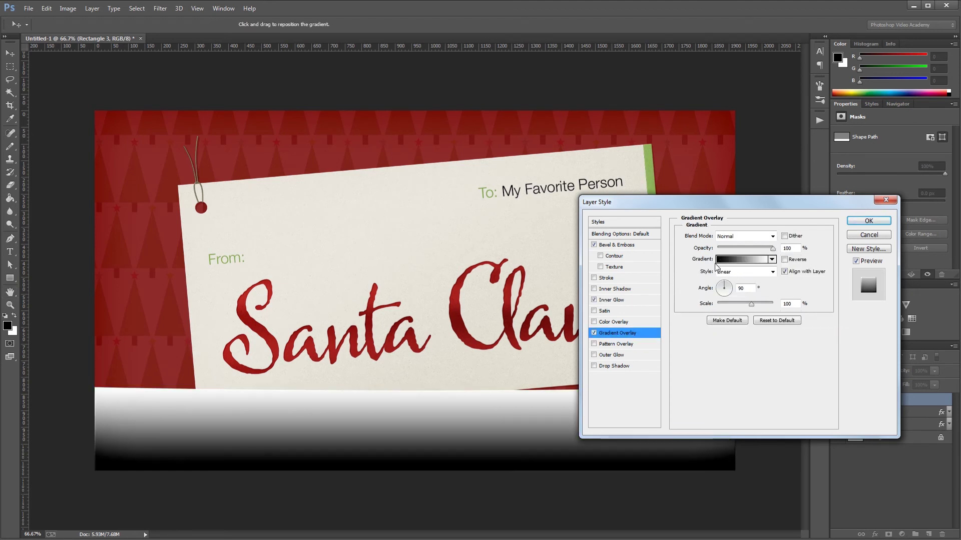
pyautogui.click(745, 236)
pyautogui.click(737, 373)
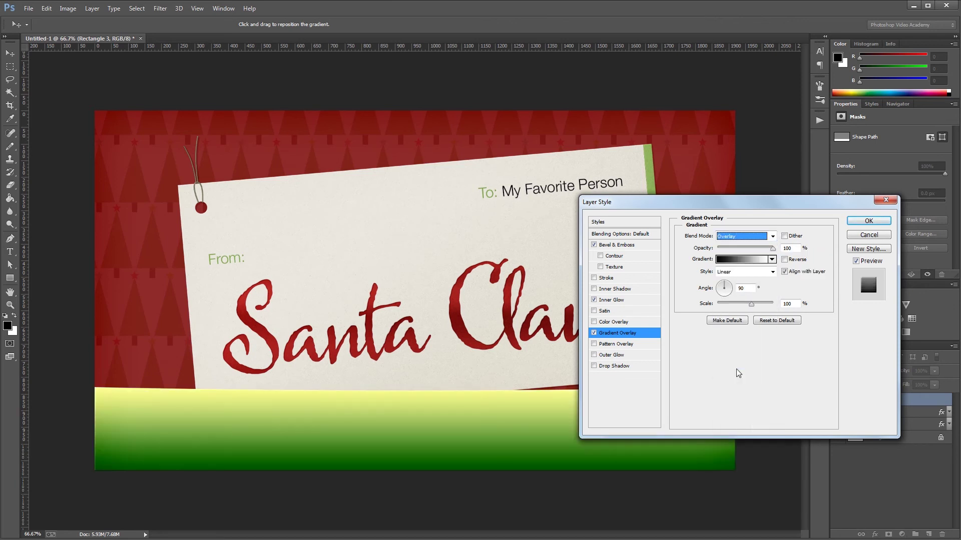
pyautogui.doubleClick(789, 248)
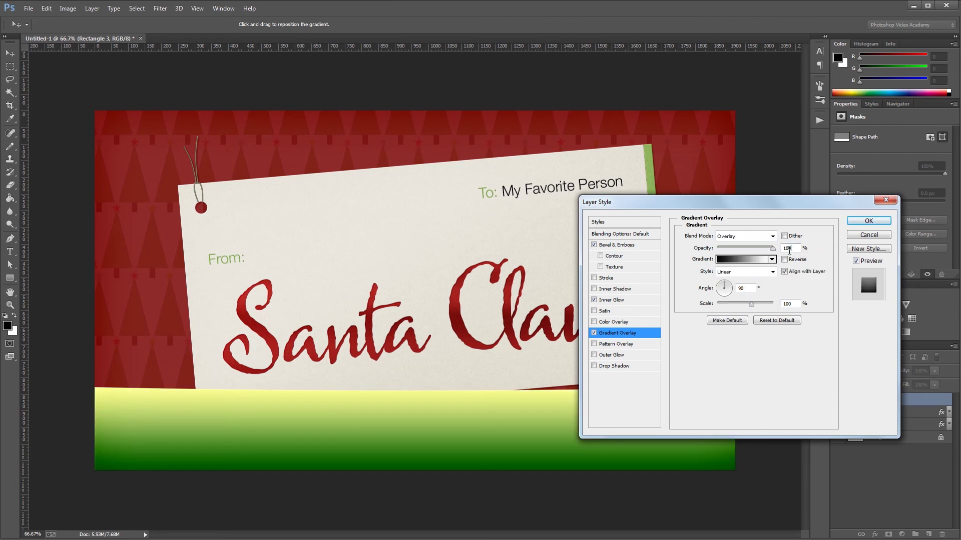
pyautogui.write('3')
pyautogui.doubleClick(788, 304)
pyautogui.write('35')
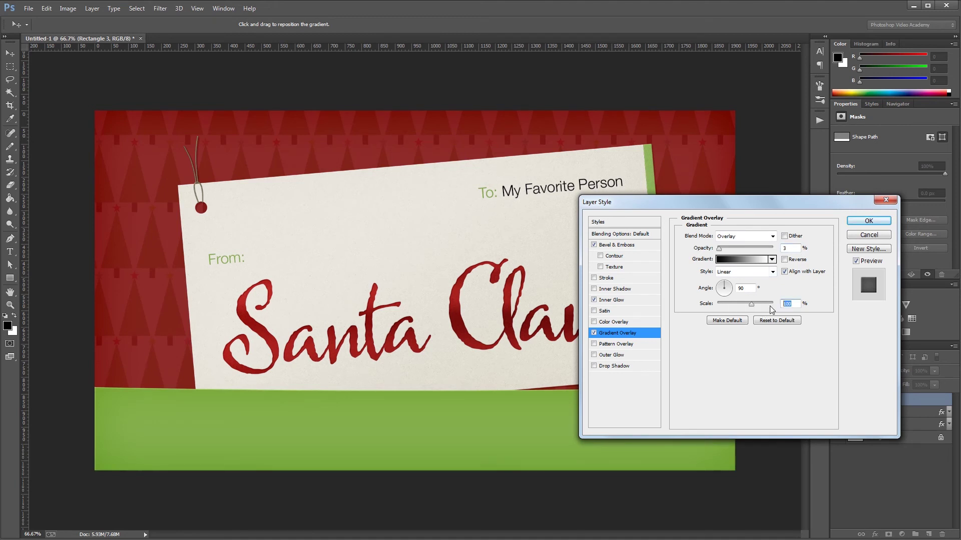
# Add a Pattern Overlay to the green strip with the 4 by 1 pixel Stripes pattern in Overlay mode at 15% opacity.
pyautogui.click(641, 344)
pyautogui.click(749, 275)
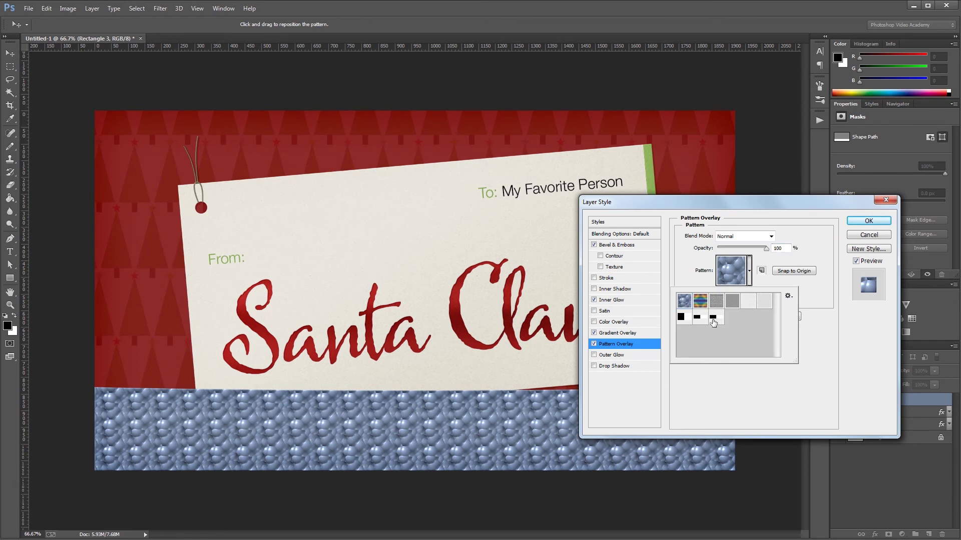
pyautogui.click(713, 322)
pyautogui.click(749, 274)
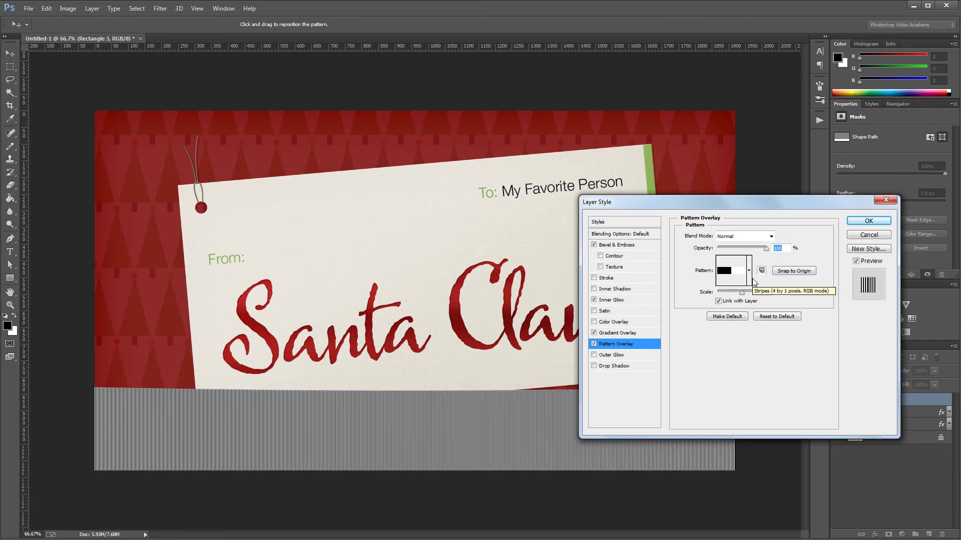
pyautogui.click(737, 240)
pyautogui.click(734, 364)
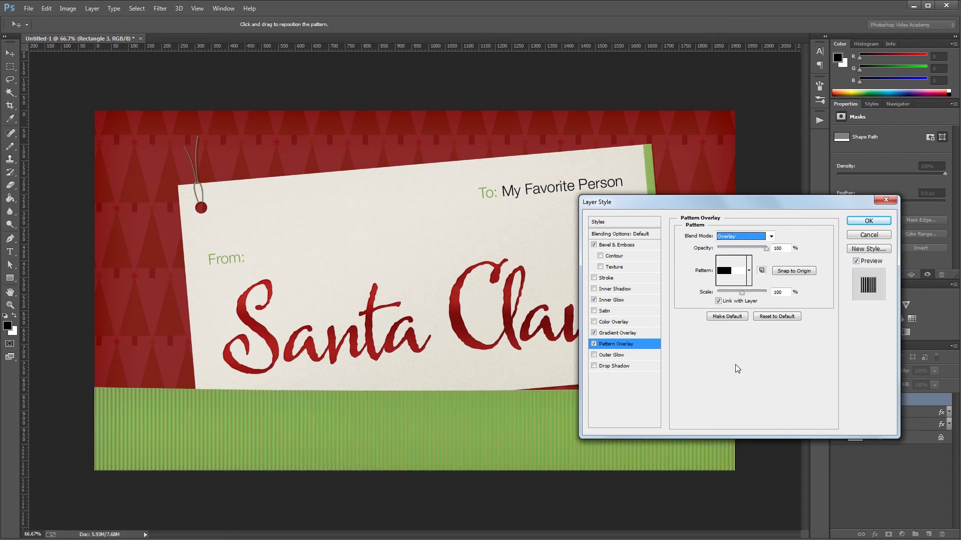
pyautogui.doubleClick(777, 248)
pyautogui.write('15')
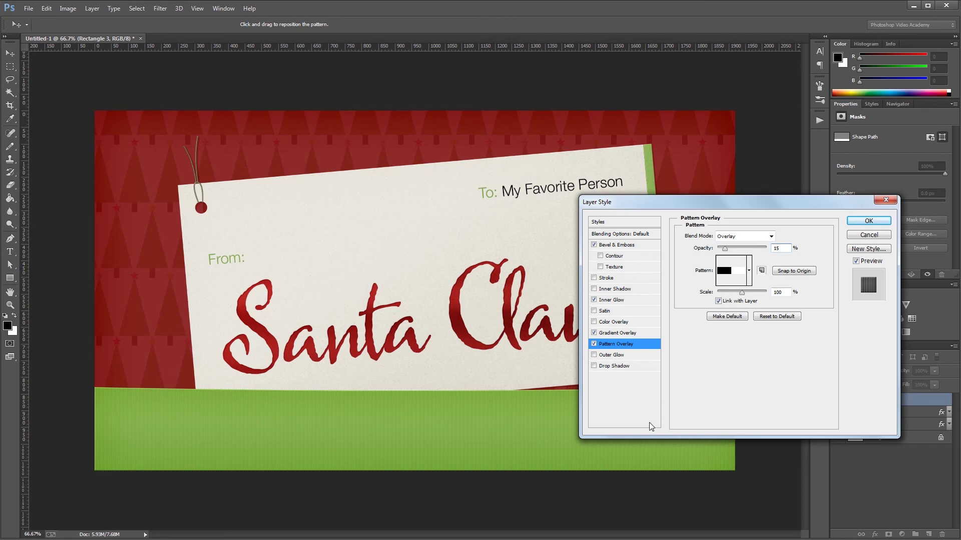
pyautogui.click(866, 220)
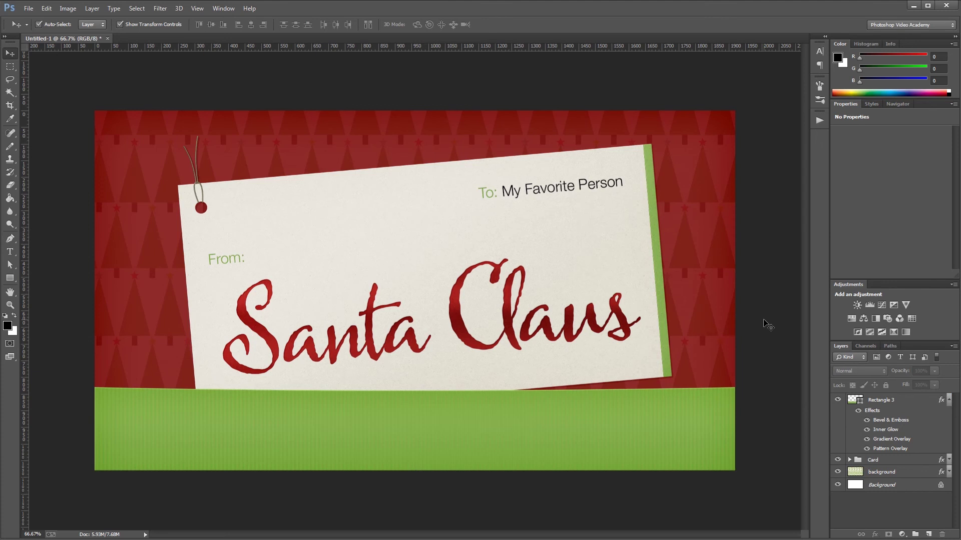
# Add white "Merry Christmas" text on the green strip.
pyautogui.press('x')
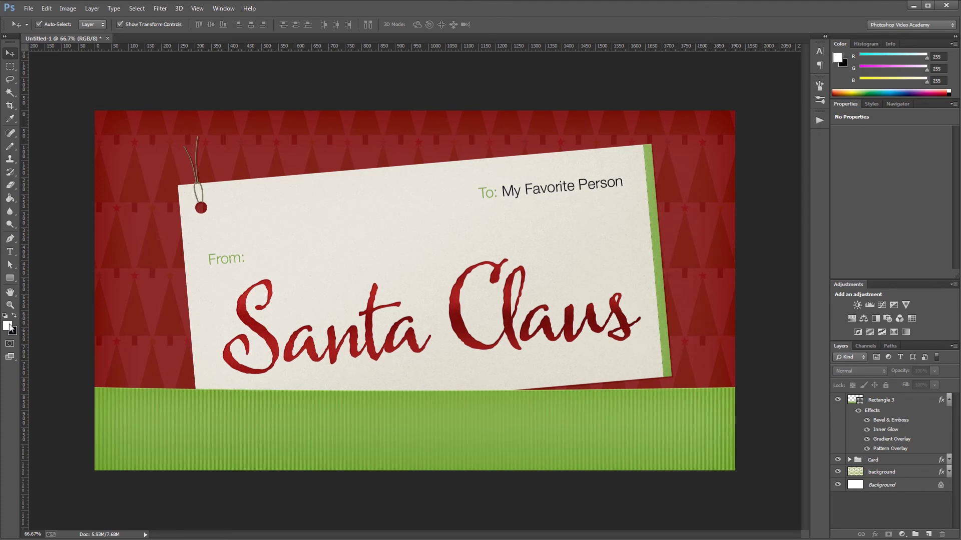
pyautogui.press('t')
pyautogui.click(296, 438)
pyautogui.write('Merry Christmas')
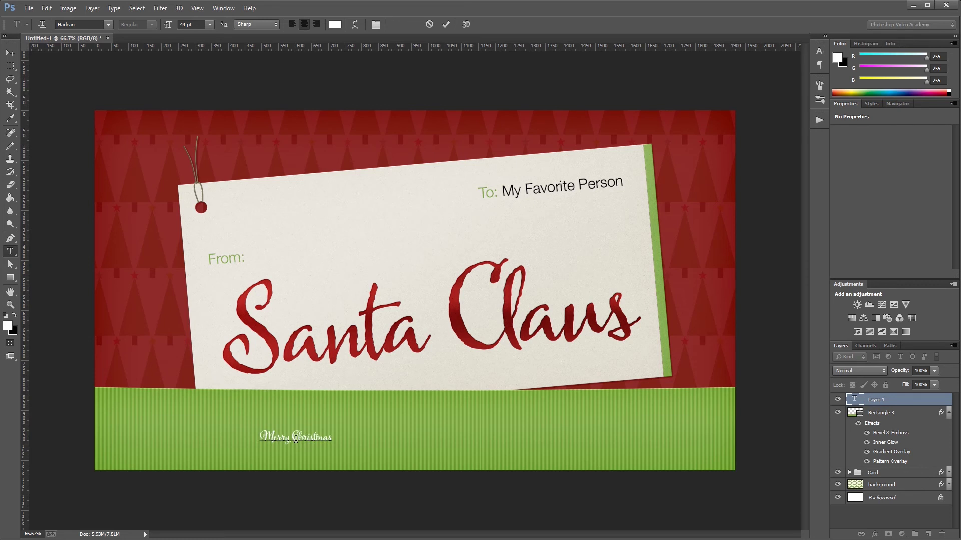
pyautogui.hotkey('ctrl', 'Return')
pyautogui.press('v')
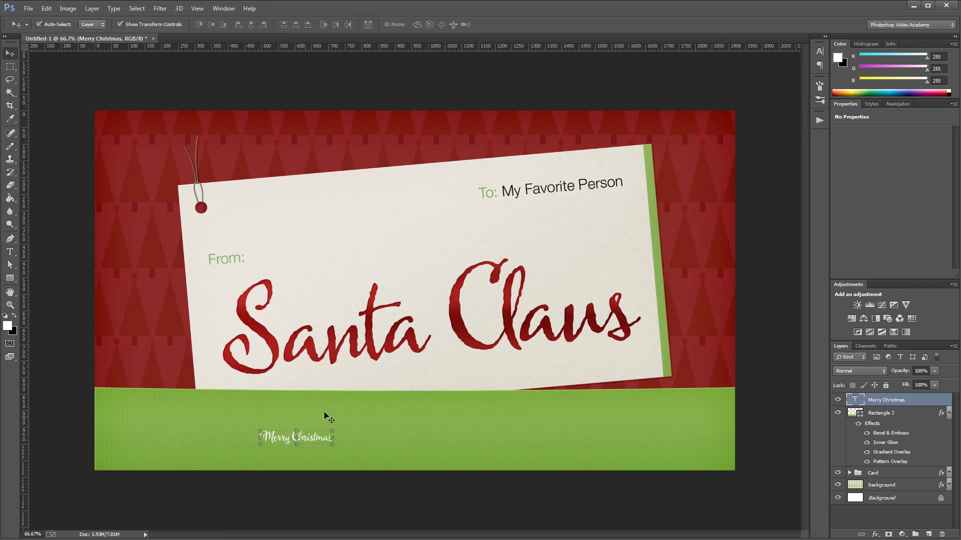
# Change the "Merry Christmas" text's font to ChunkFive and scale it up to about 172 pt.
pyautogui.click(819, 51)
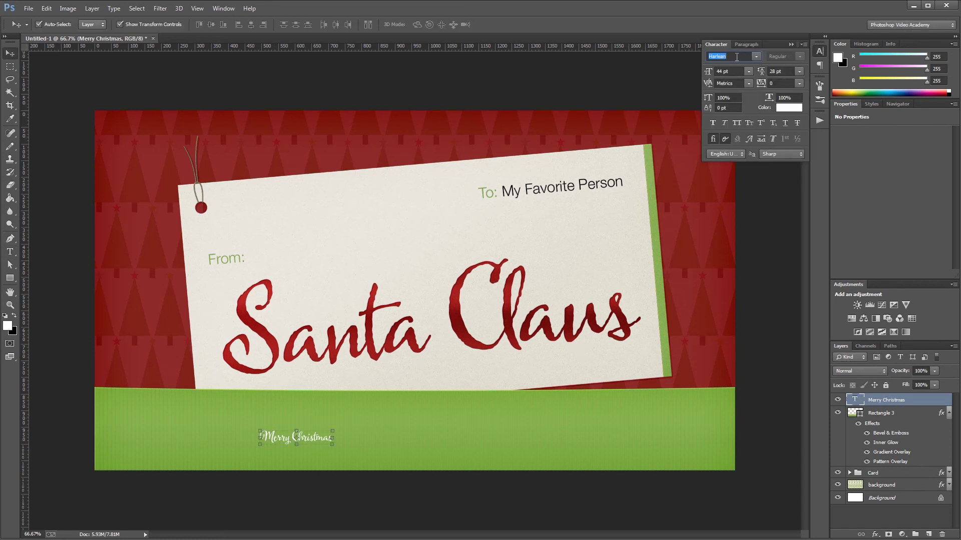
pyautogui.write('Ch')
pyautogui.press('Return')
pyautogui.hotkey('ctrl', 't')
pyautogui.moveTo(358, 442); pyautogui.dragTo(695, 375)
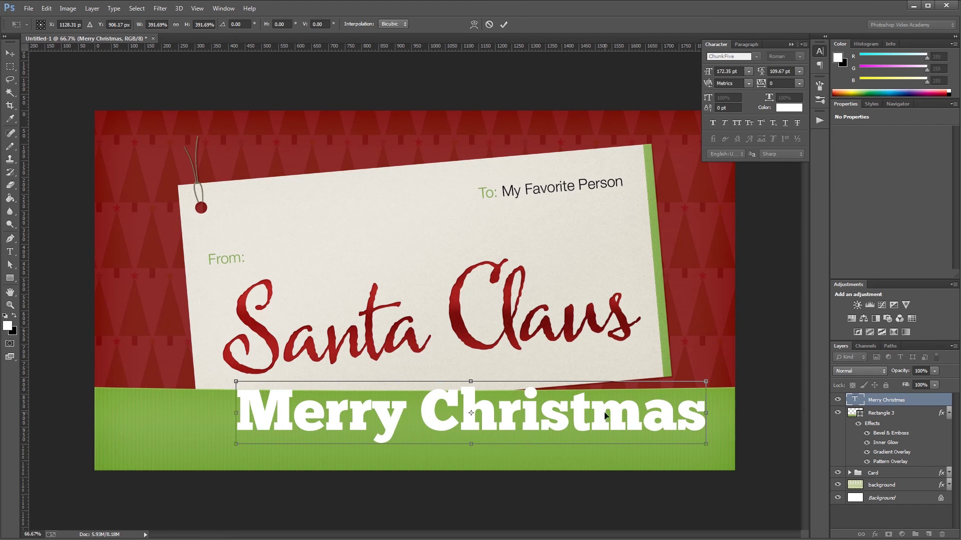
pyautogui.press('Return')
# Center the "Merry Christmas" text on the green strip and scale it down to about 149 pt.
pyautogui.moveTo(620, 411); pyautogui.dragTo(566, 425)
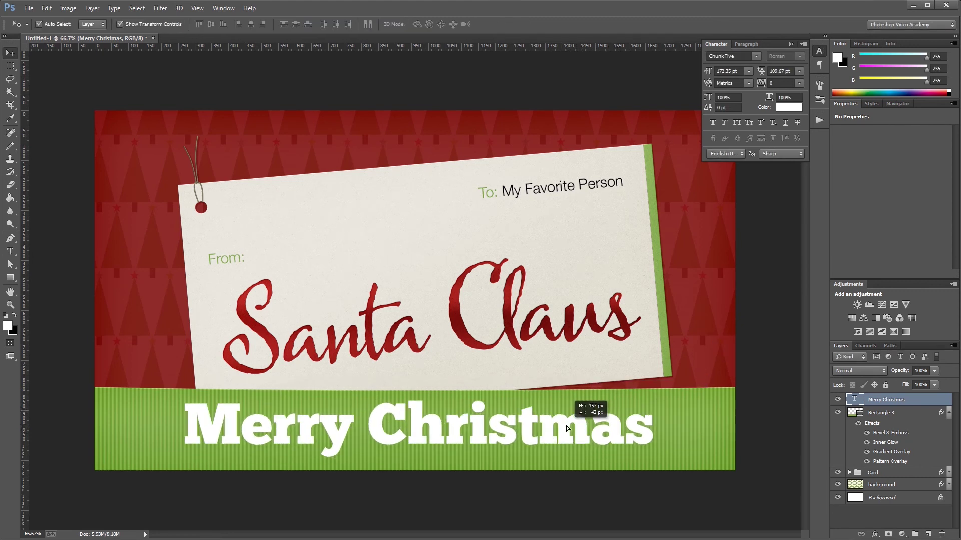
pyautogui.hotkey('ctrl', 't')
pyautogui.moveTo(656, 408); pyautogui.dragTo(628, 410)
pyautogui.press('Return')
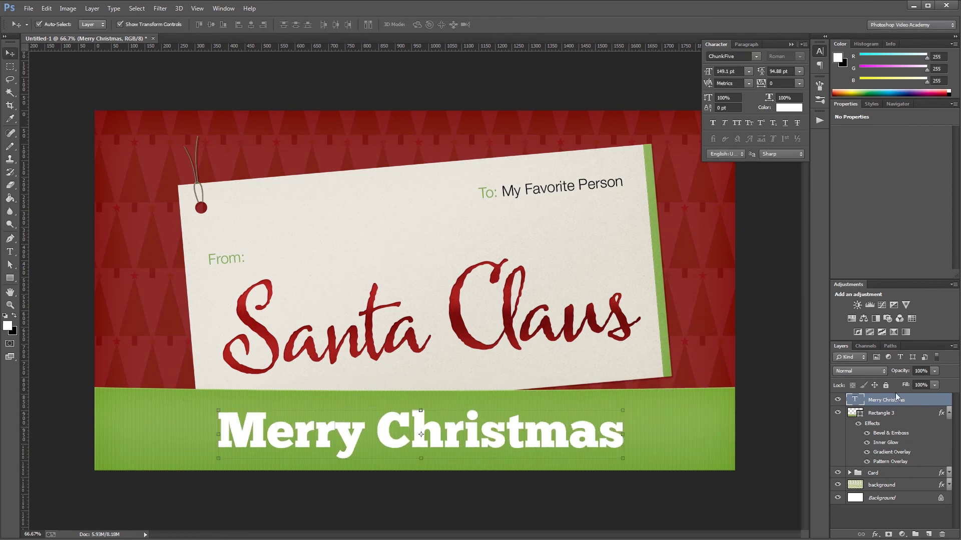
# Add a Bevel & Emboss to the "Merry Christmas" text with Outer Bevel style, Down direction and 1 px size.
pyautogui.doubleClick(914, 400)
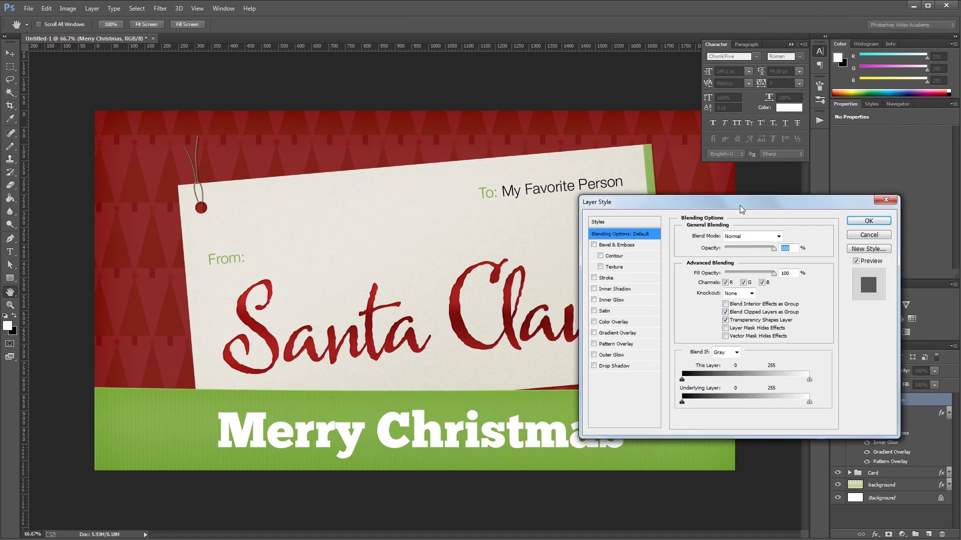
pyautogui.moveTo(739, 205); pyautogui.dragTo(682, 125)
pyautogui.click(573, 165)
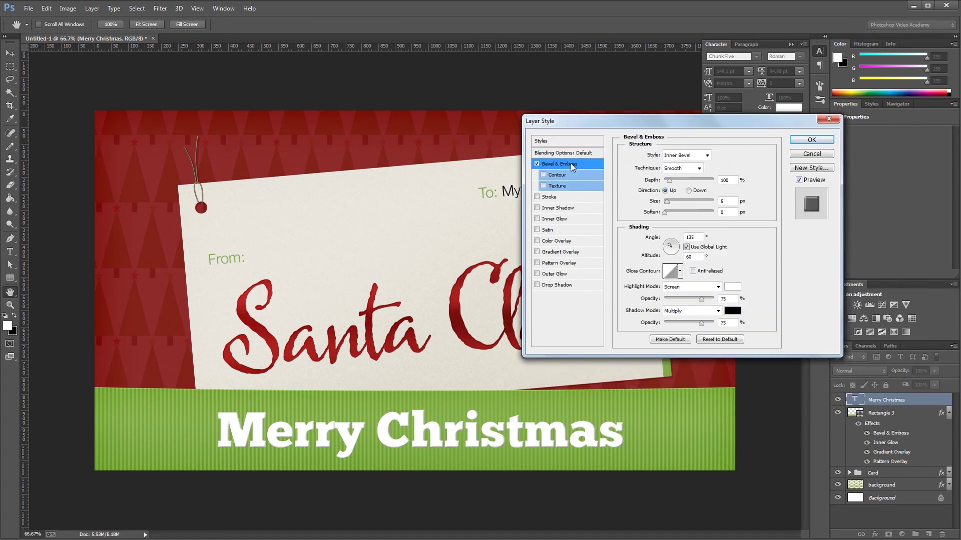
pyautogui.click(678, 155)
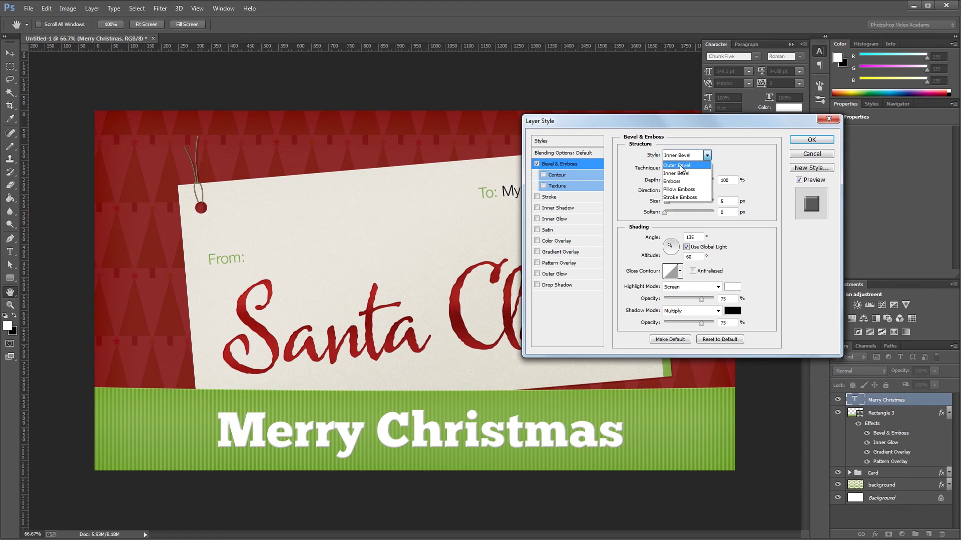
pyautogui.click(680, 164)
pyautogui.click(697, 193)
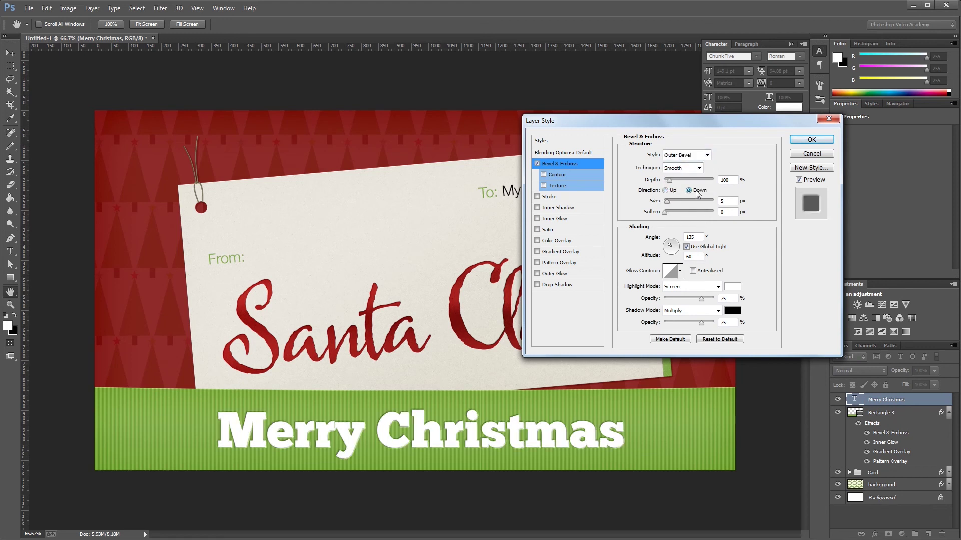
pyautogui.write('1')
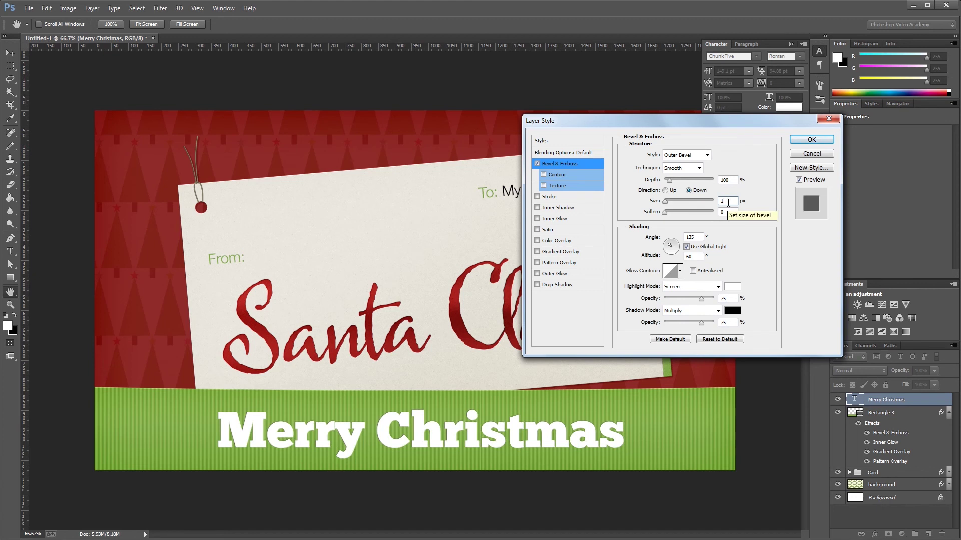
# Set the text bevel's highlight to Linear Dodge (Add) at 45% opacity and its shadow to Linear Burn at 35%.
pyautogui.click(686, 288)
pyautogui.click(696, 394)
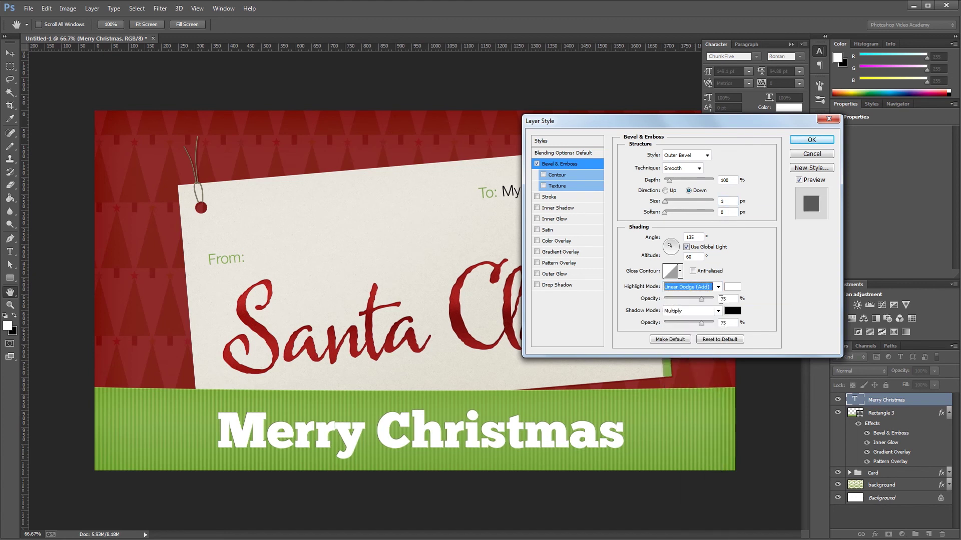
pyautogui.click(686, 312)
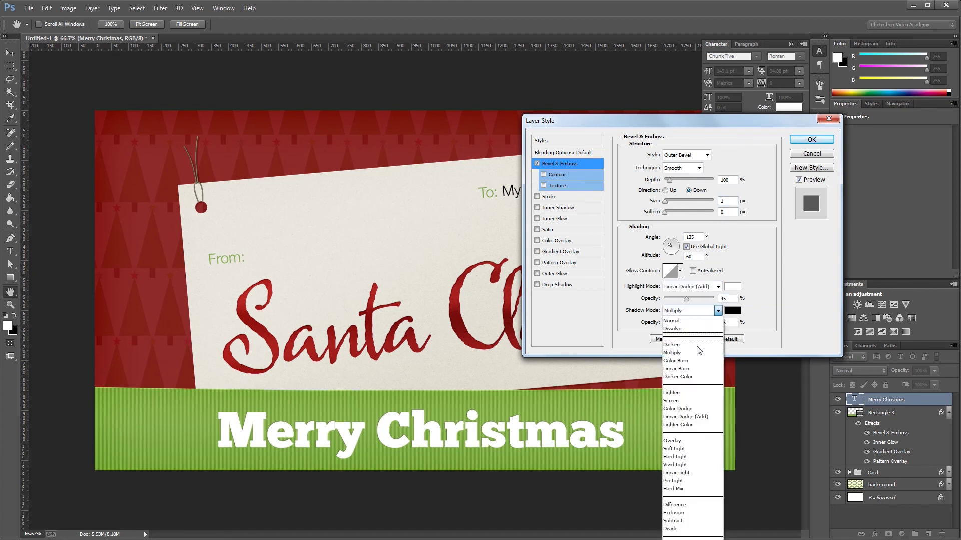
pyautogui.click(693, 366)
pyautogui.moveTo(729, 323); pyautogui.dragTo(717, 325)
pyautogui.write('35')
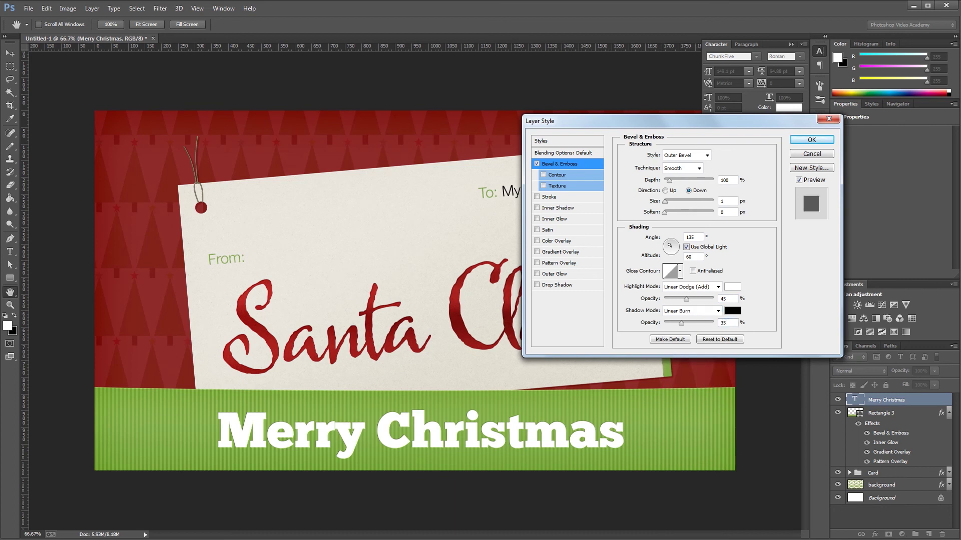
# Add an Inner Shadow to the text in Linear Burn mode with 35% opacity, 1 px distance and 2 px size.
pyautogui.click(571, 208)
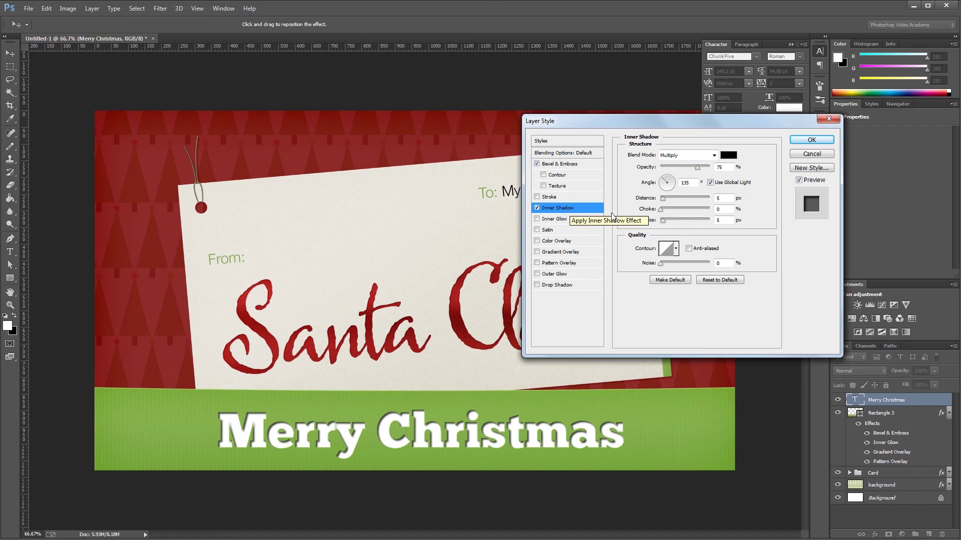
pyautogui.click(679, 156)
pyautogui.click(687, 214)
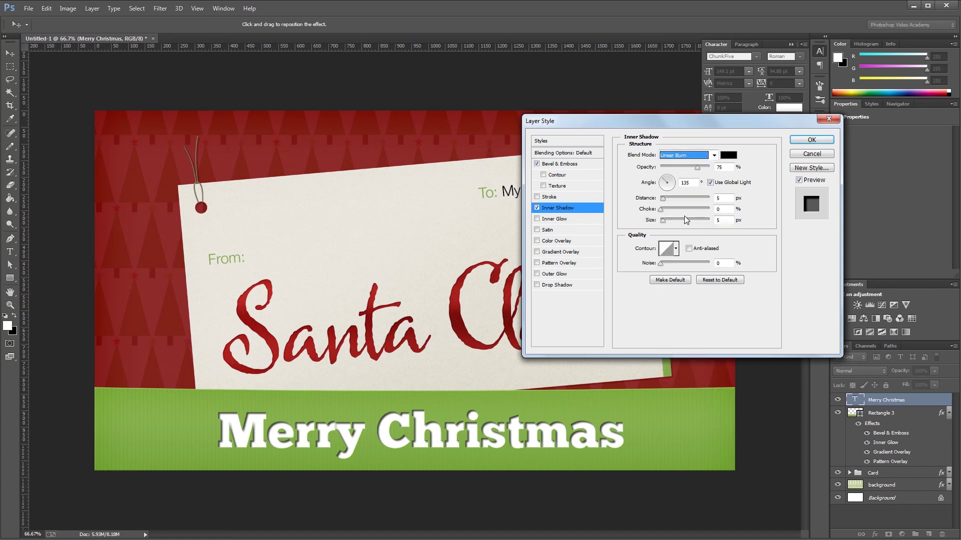
pyautogui.press('Tab')
pyautogui.write('35')
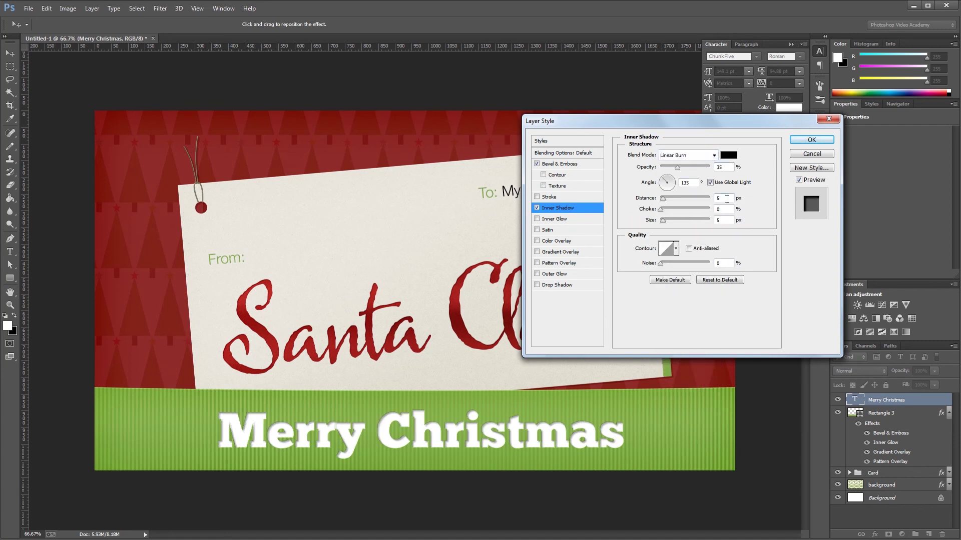
pyautogui.doubleClick(727, 198)
pyautogui.write('1')
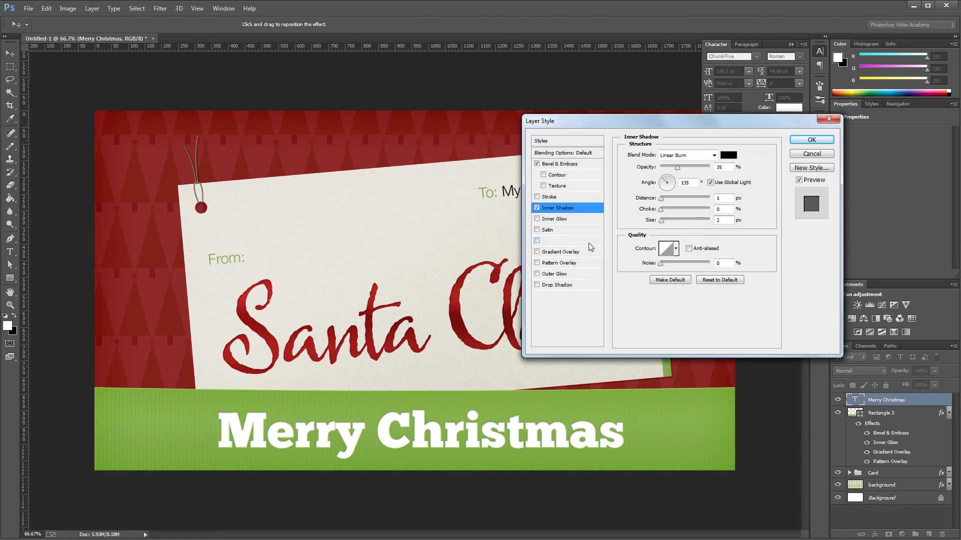
# Add a linear black-to-white Gradient Overlay to the text in Linear Burn mode at 9% opacity and apply the layer styles.
pyautogui.click(574, 253)
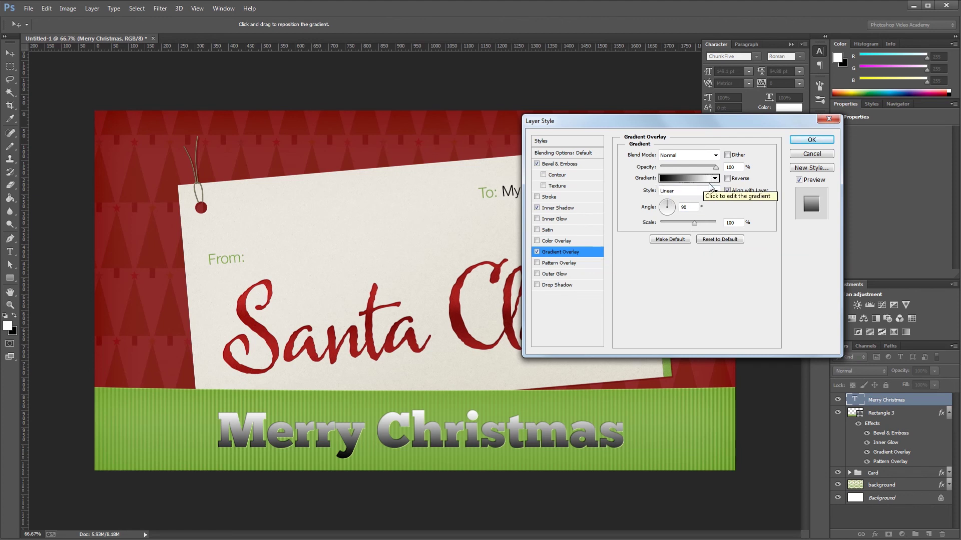
pyautogui.click(687, 155)
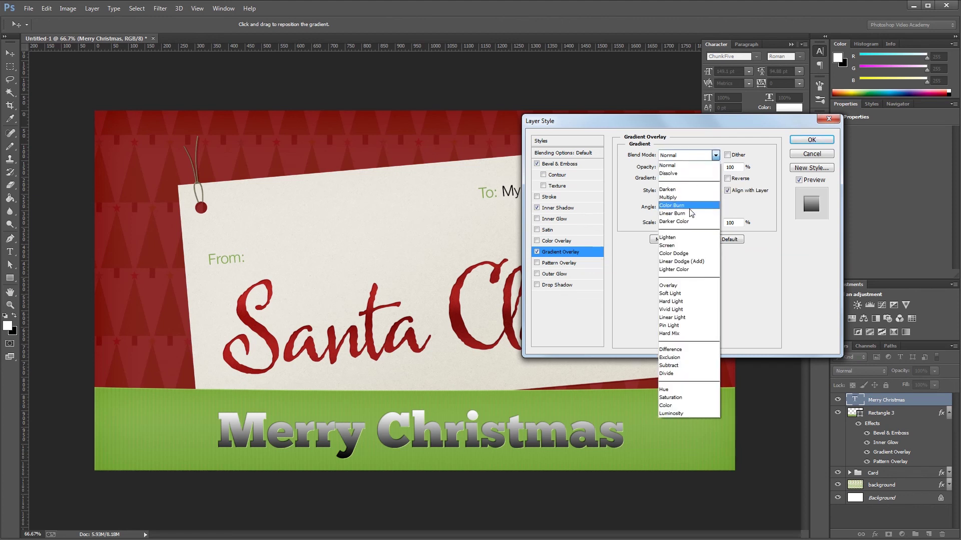
pyautogui.click(695, 214)
pyautogui.press('Tab')
pyautogui.write('9')
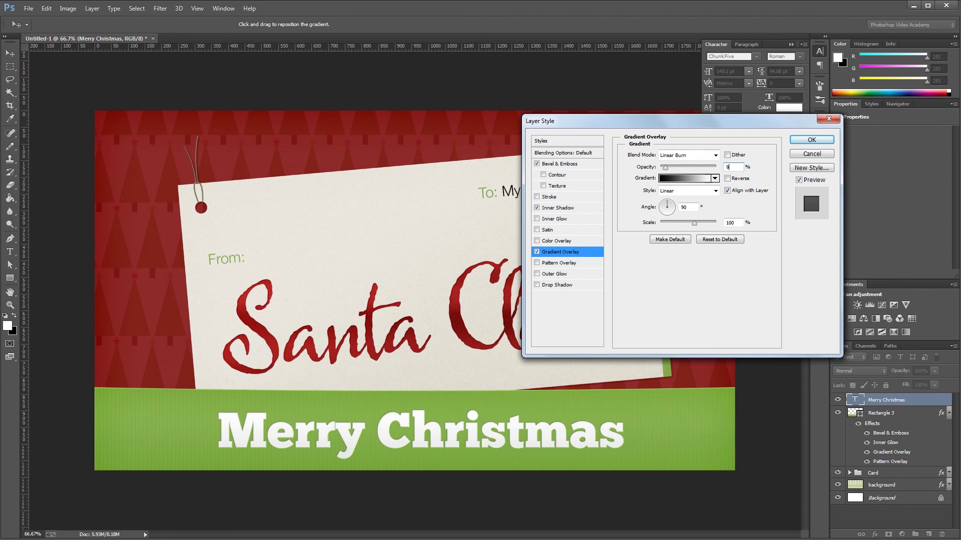
pyautogui.click(810, 141)
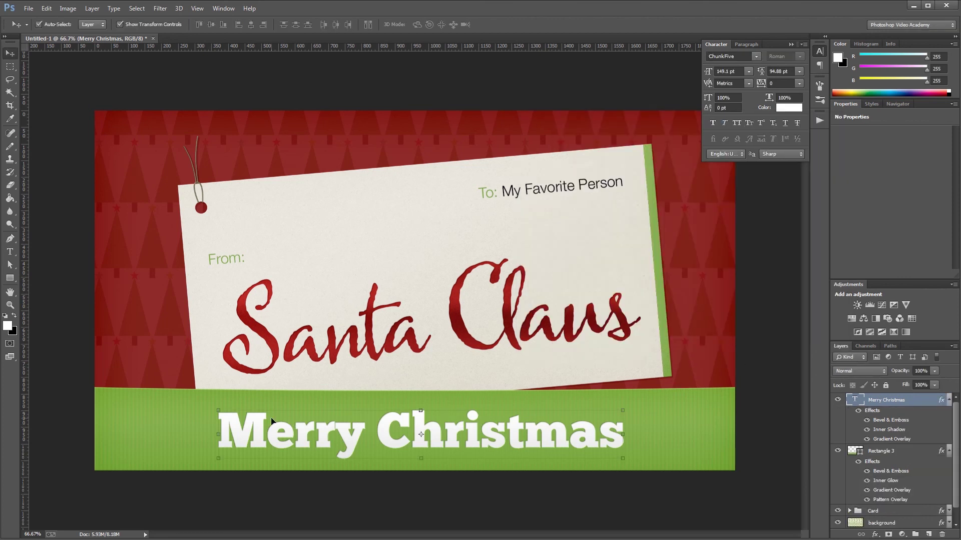
# Create a black 1920 × 50 px ellipse and place it across the full width of the green strip's upper edge.
pyautogui.press('d')
pyautogui.click(10, 278)
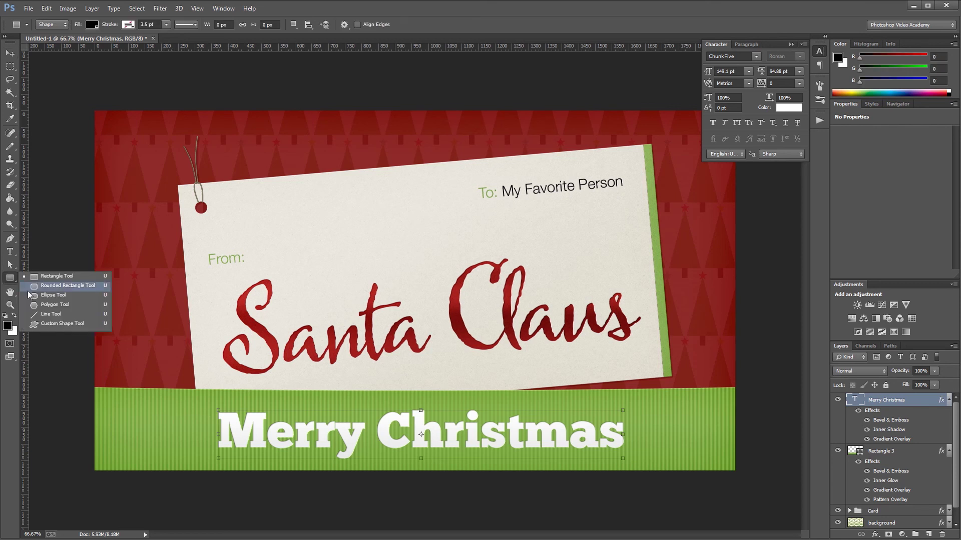
pyautogui.click(43, 295)
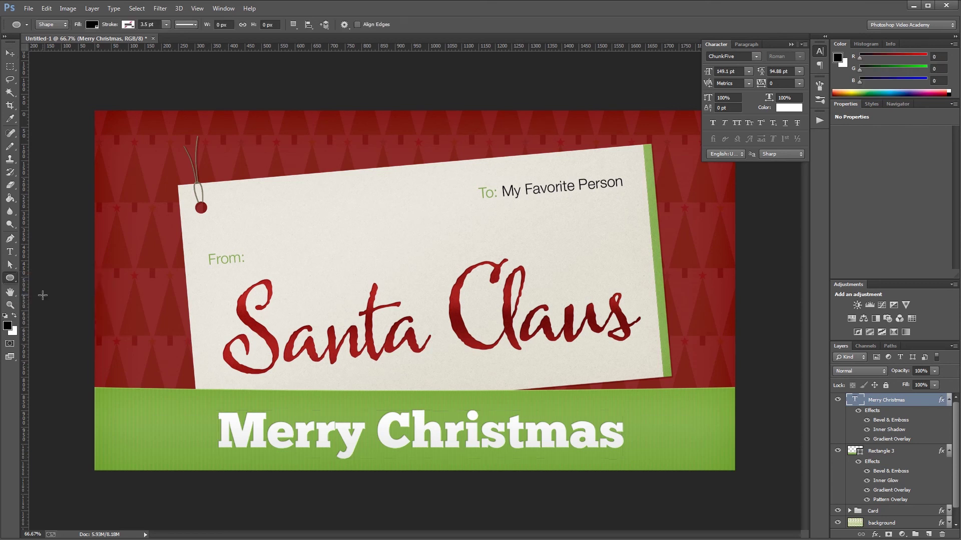
pyautogui.click(335, 339)
pyautogui.write('1920')
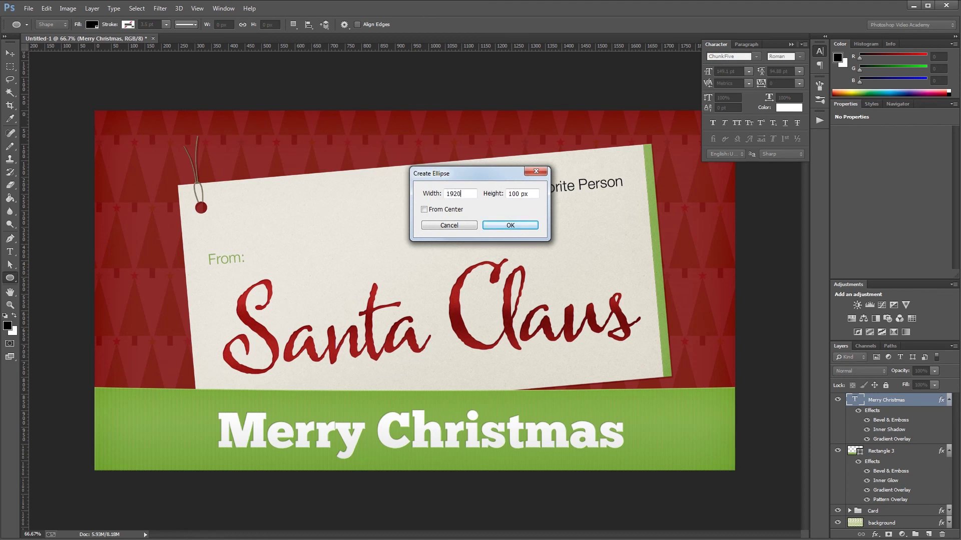
pyautogui.press('Tab')
pyautogui.write('50')
pyautogui.press('Return')
pyautogui.press('v')
pyautogui.moveTo(562, 348); pyautogui.dragTo(323, 388)
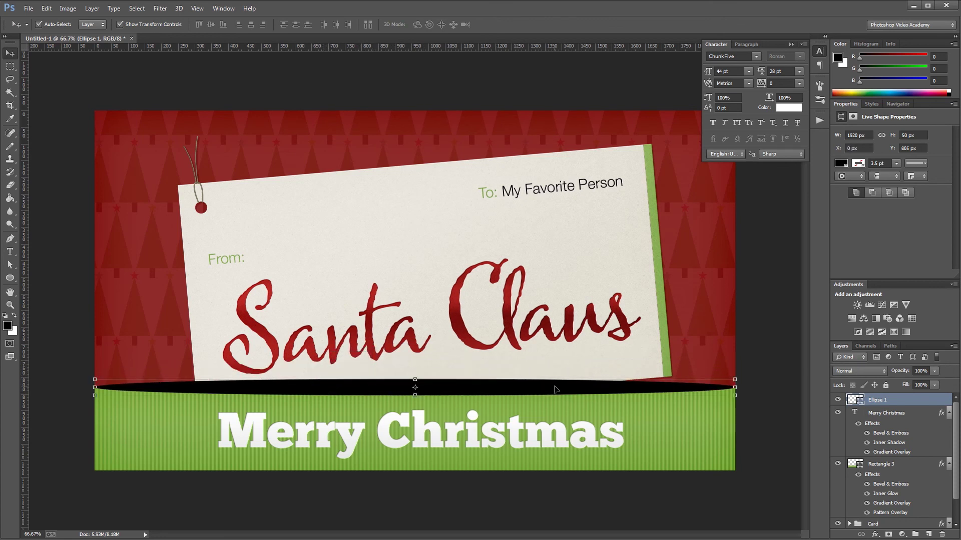
# Convert the black ellipse layer to a smart object and apply a Gaussian Blur with a 5.0 px radius.
pyautogui.rightClick(900, 403)
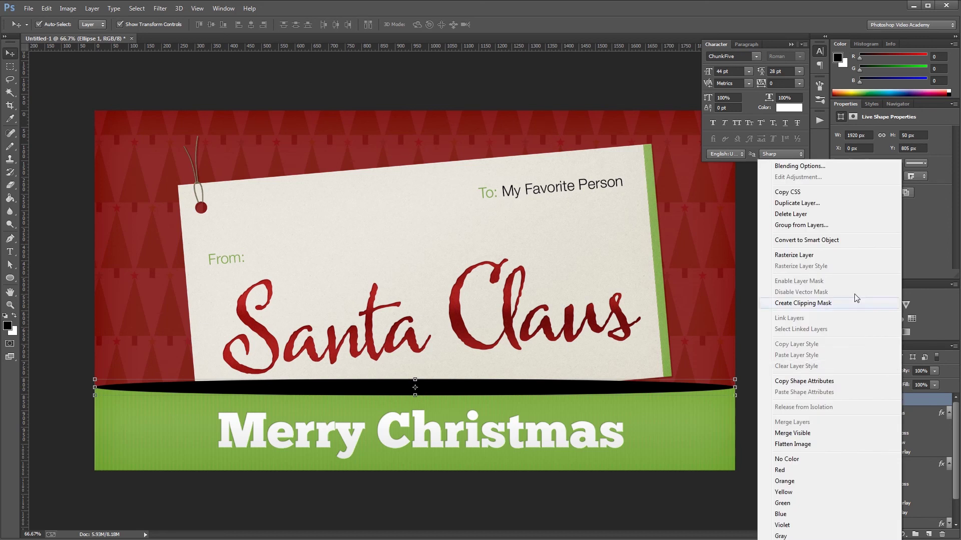
pyautogui.click(817, 240)
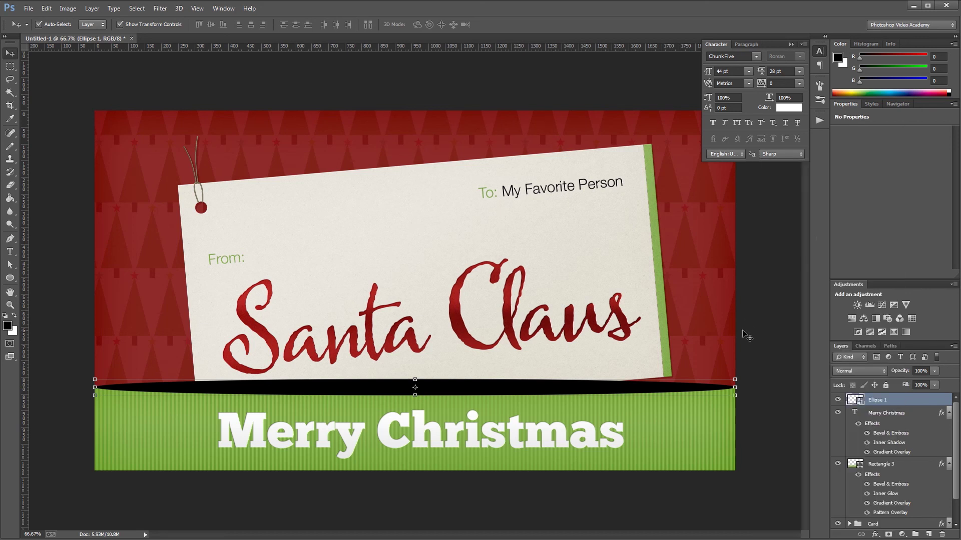
pyautogui.click(160, 9)
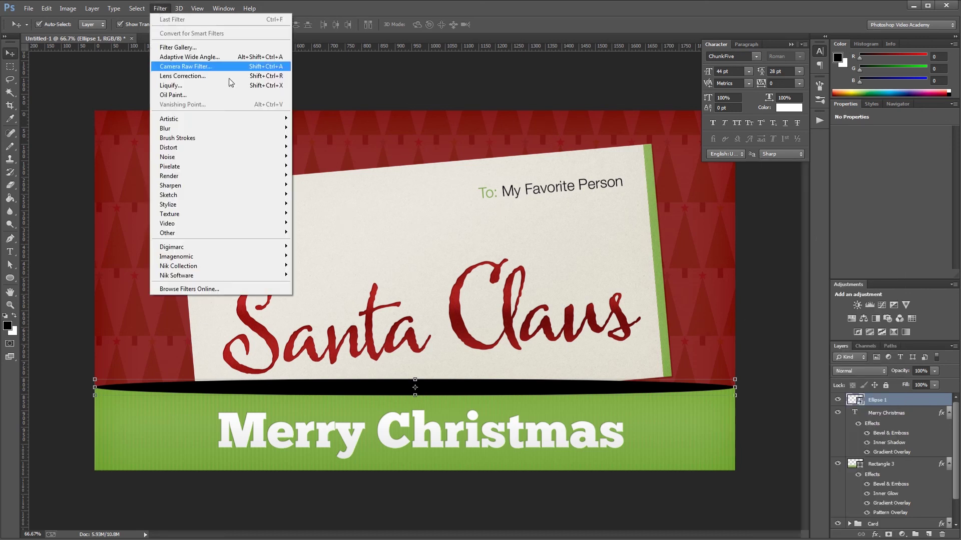
pyautogui.moveTo(267, 133)
pyautogui.click(325, 203)
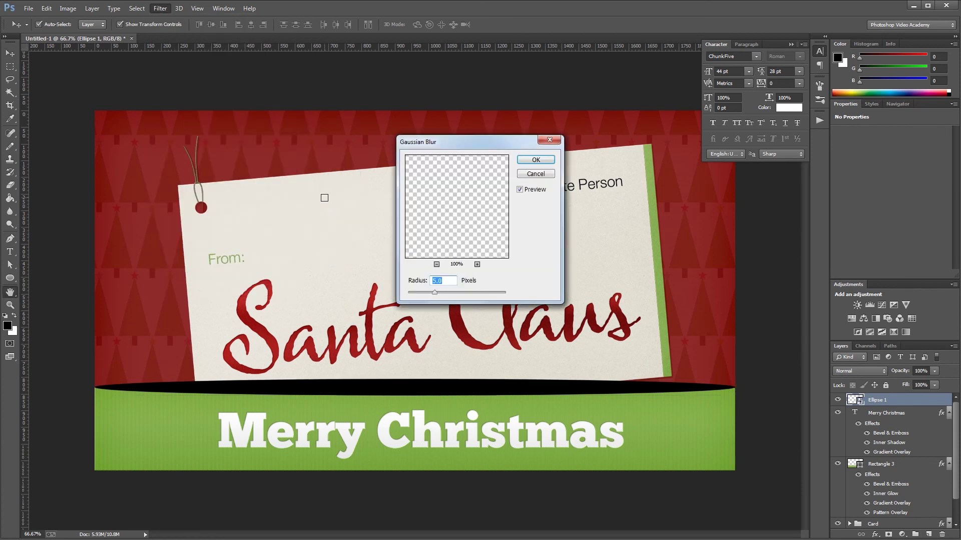
pyautogui.click(443, 281)
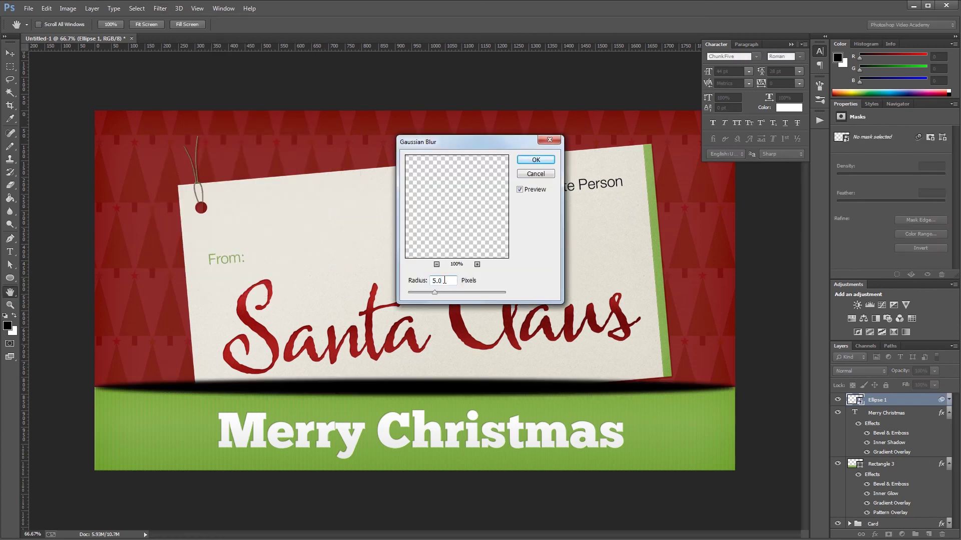
pyautogui.click(531, 160)
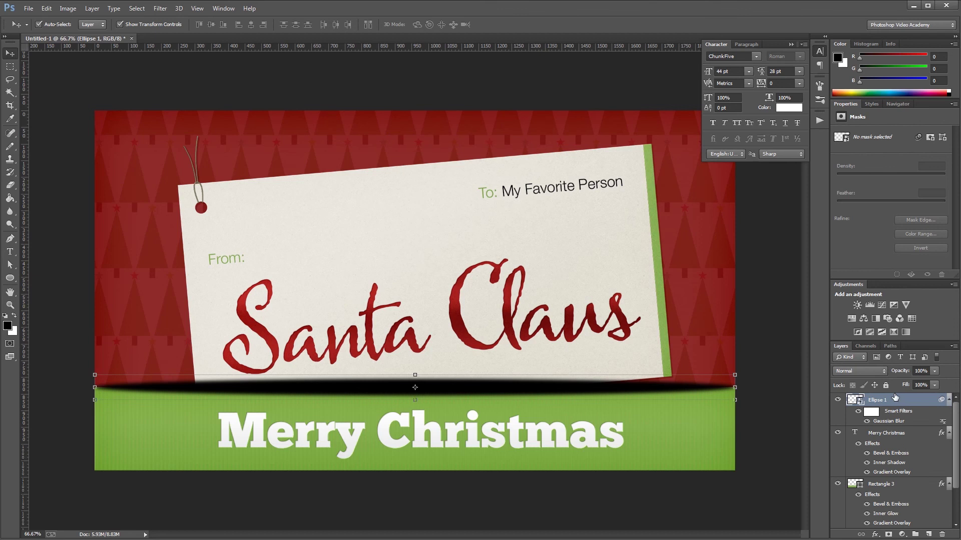
# Move the ellipse layer below the green strip's layer and set it to Linear Burn blending with 50% fill.
pyautogui.moveTo(894, 398); pyautogui.dragTo(894, 468)
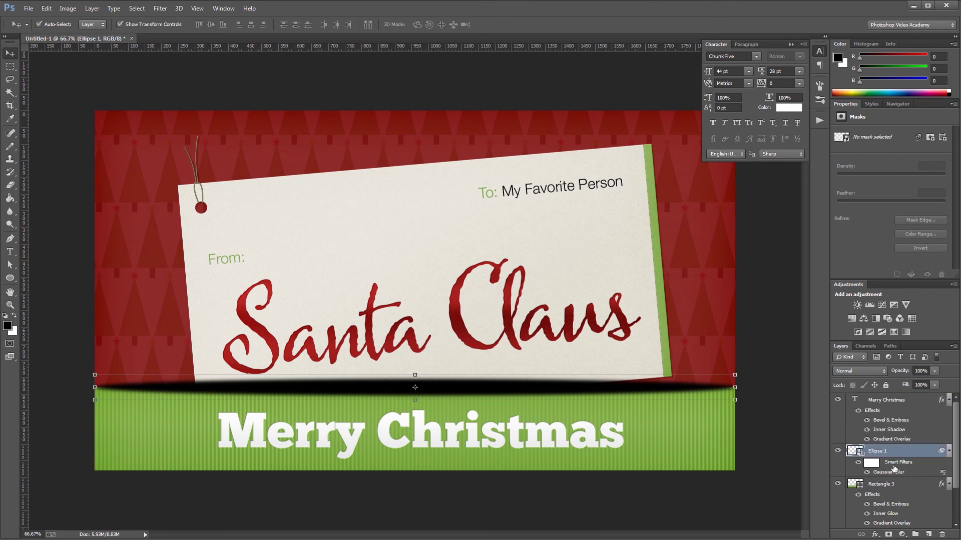
pyautogui.hotkey('ctrl', '[')
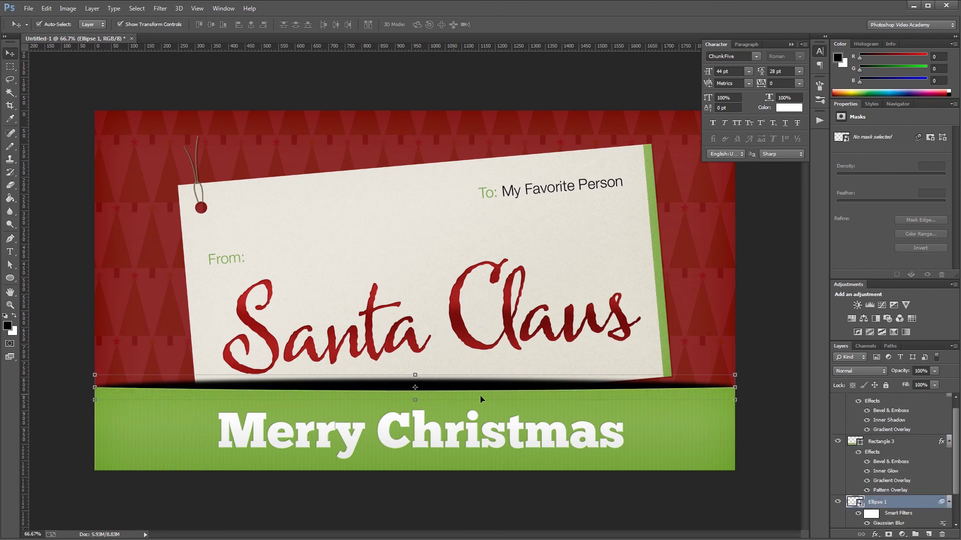
pyautogui.click(853, 372)
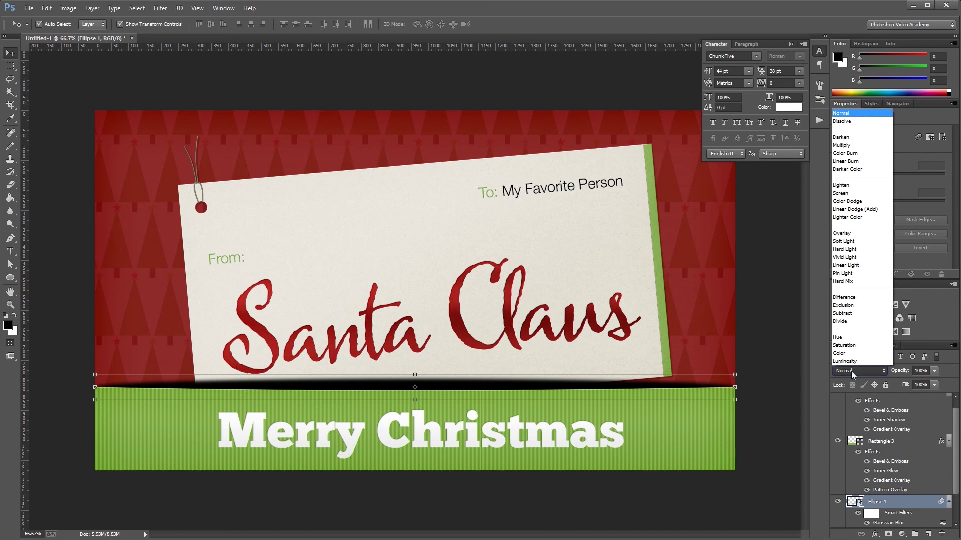
pyautogui.click(845, 161)
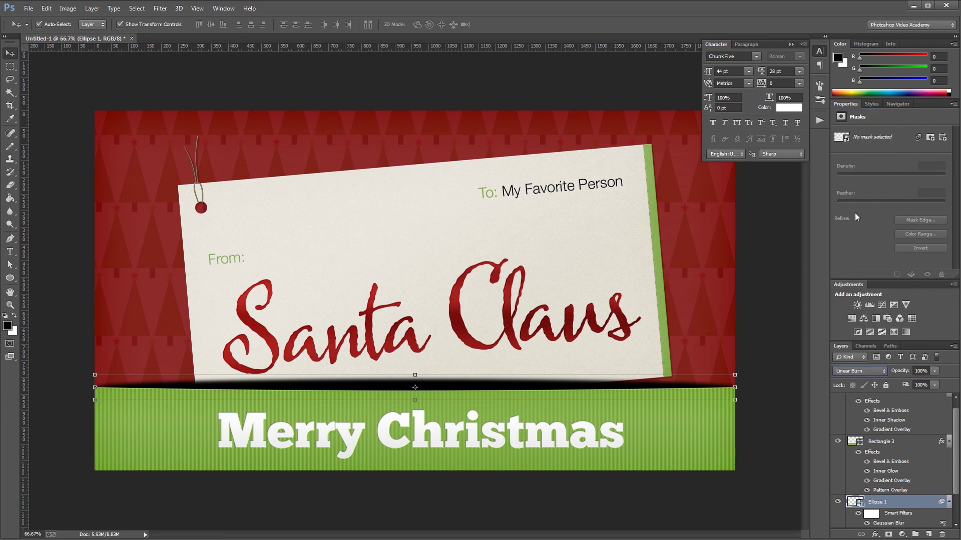
pyautogui.doubleClick(920, 385)
pyautogui.write('50')
pyautogui.press('Return')
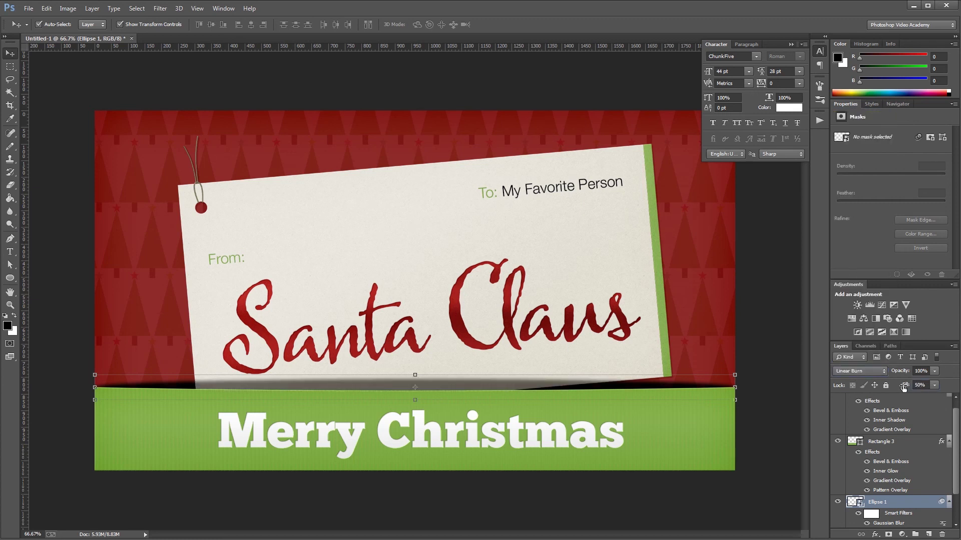
# Nudge the ellipse shadow down so that only a thin soft edge shows above the green strip.
pyautogui.hotkey('shift', 'Down')
pyautogui.hotkey('shift', 'Down')
pyautogui.hotkey('shift', 'Down')
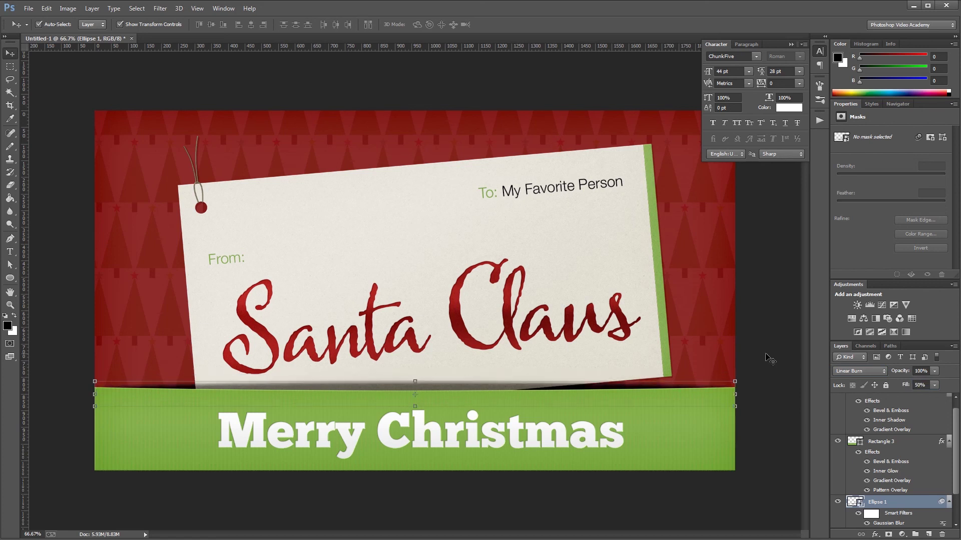
pyautogui.press('Up')
pyautogui.press('Up')
pyautogui.press('Up')
pyautogui.press('Up')
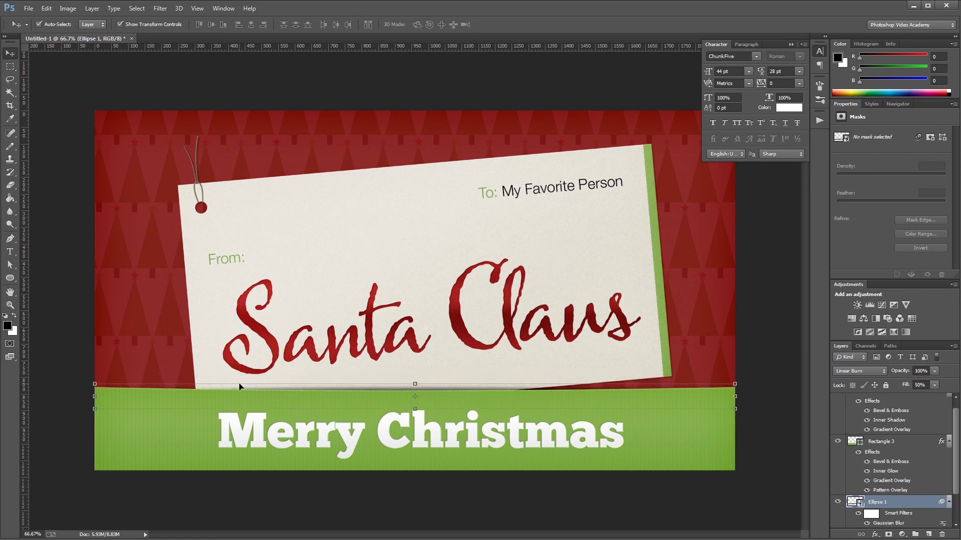
# Collapse the layer effects lists and add a Curves adjustment above all layers, darkening the midtones with input 136 and output 102.
pyautogui.click(949, 441)
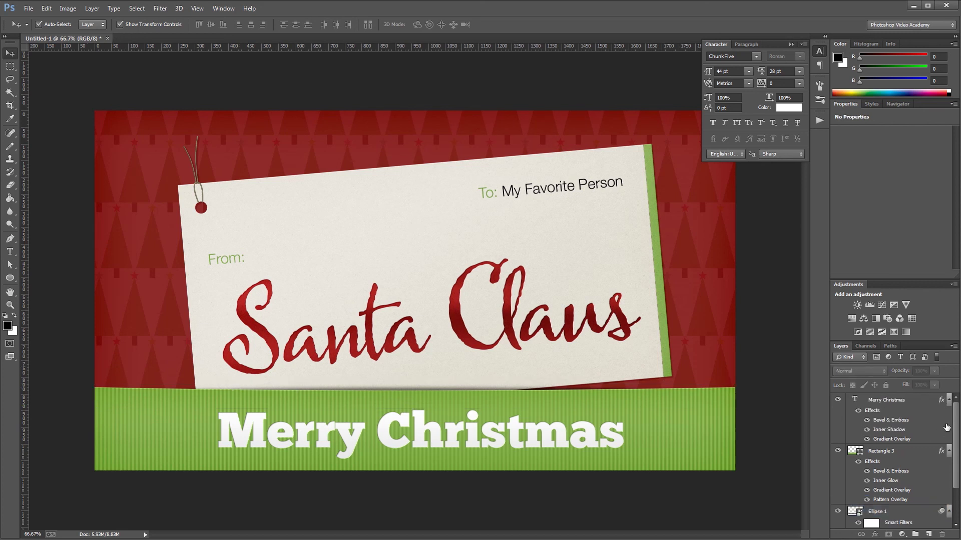
pyautogui.click(950, 401)
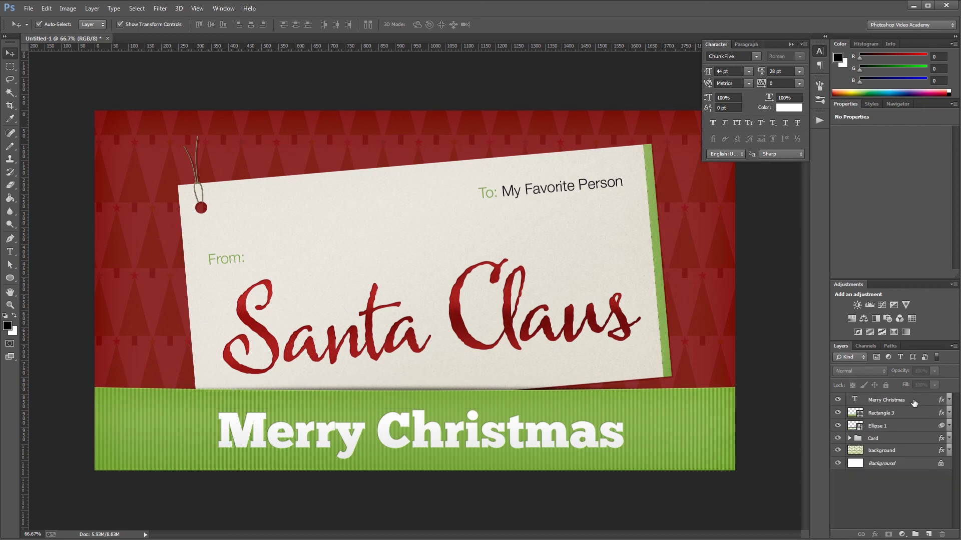
pyautogui.click(881, 304)
pyautogui.moveTo(899, 202); pyautogui.dragTo(903, 211)
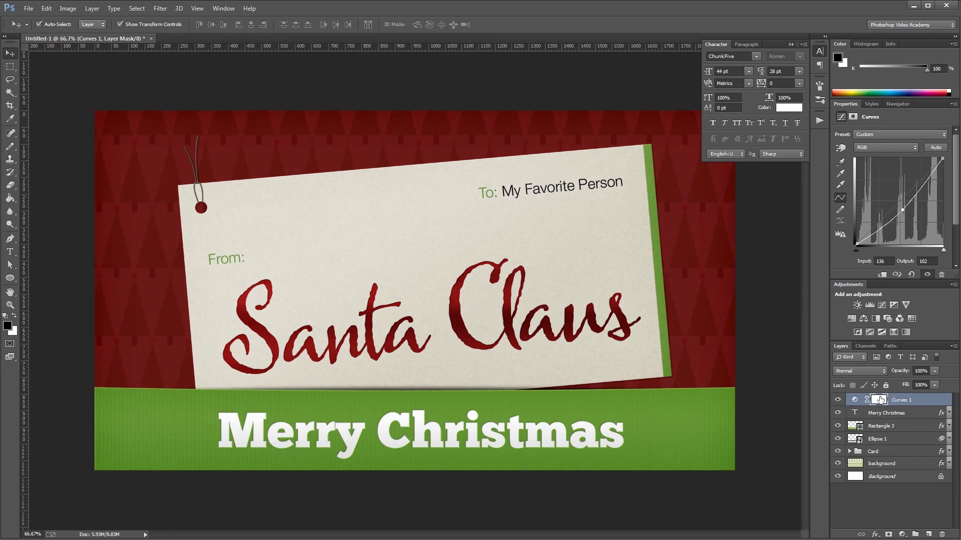
# Paint the Curves mask black over the card's centre with an 1100 px brush, and set the curve point to input 148, output 102.
pyautogui.press('b')
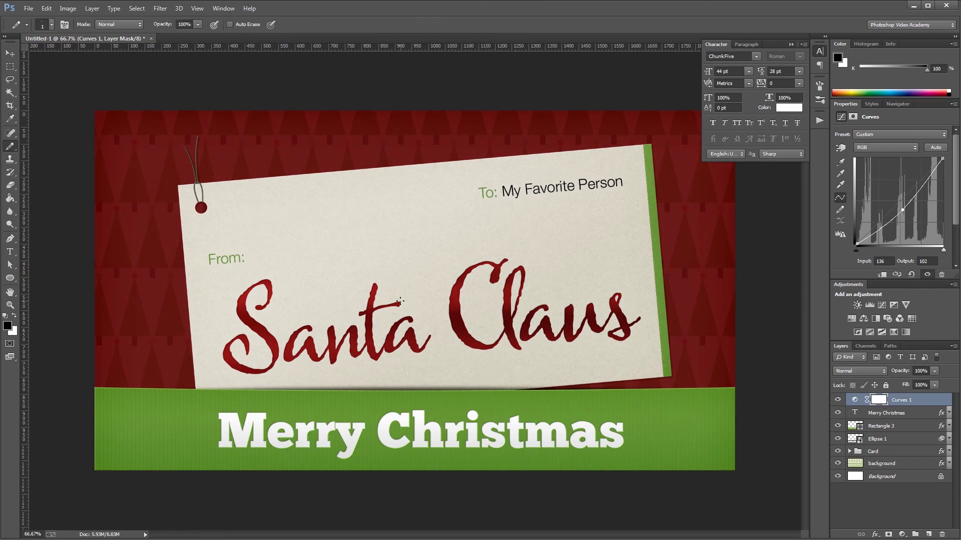
pyautogui.rightClick(10, 146)
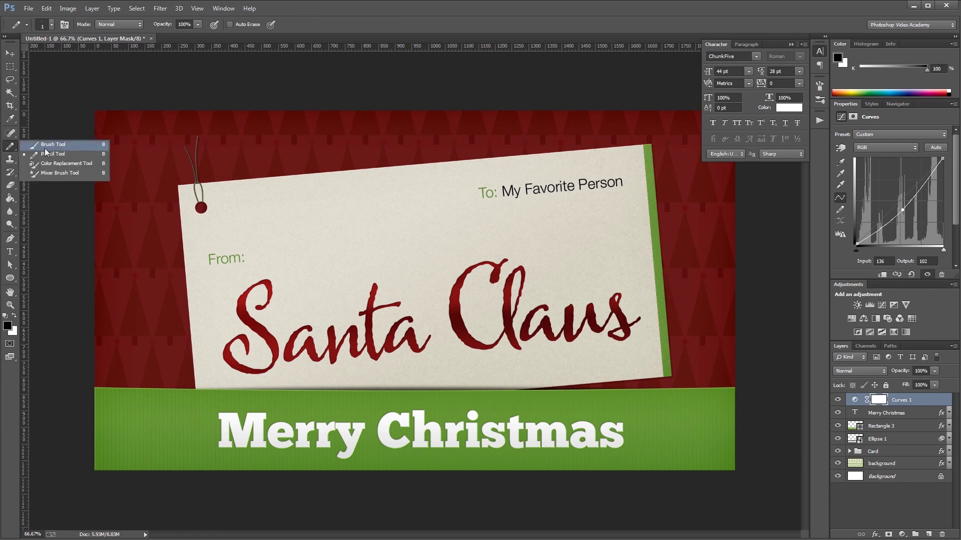
pyautogui.click(43, 147)
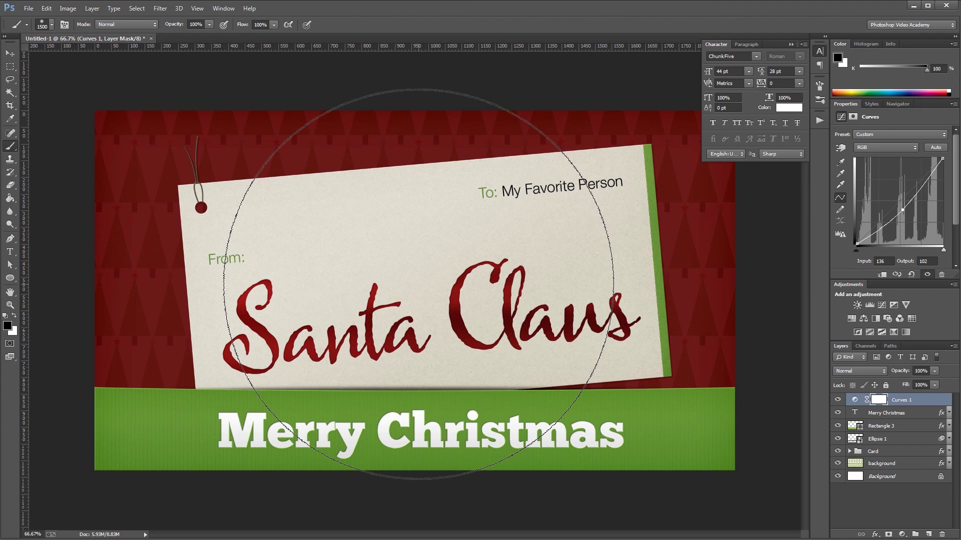
pyautogui.press('[')
pyautogui.press('[')
pyautogui.press('[')
pyautogui.press('[')
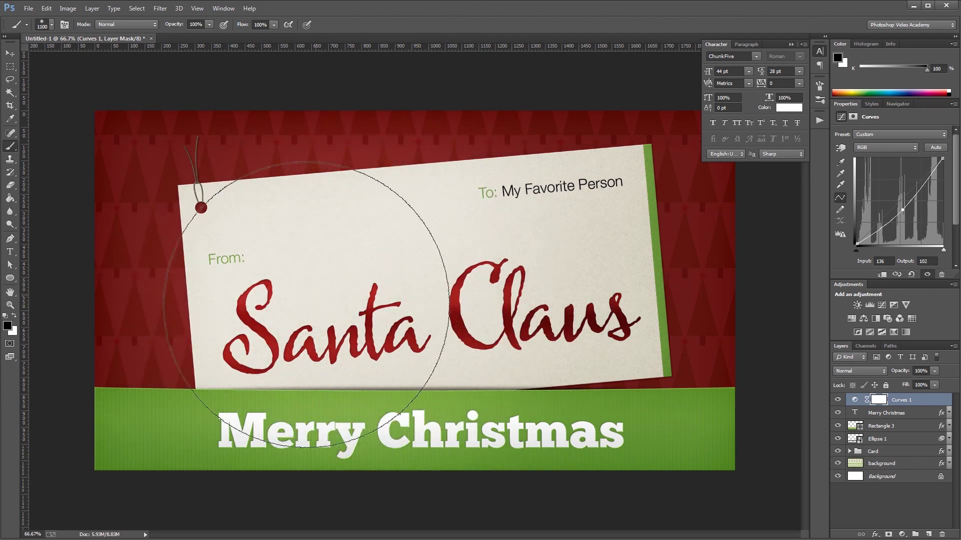
pyautogui.moveTo(534, 317)
pyautogui.mouseDown()
pyautogui.moveTo(423, 305)
pyautogui.moveTo(488, 329)
pyautogui.moveTo(339, 292)
pyautogui.mouseUp()
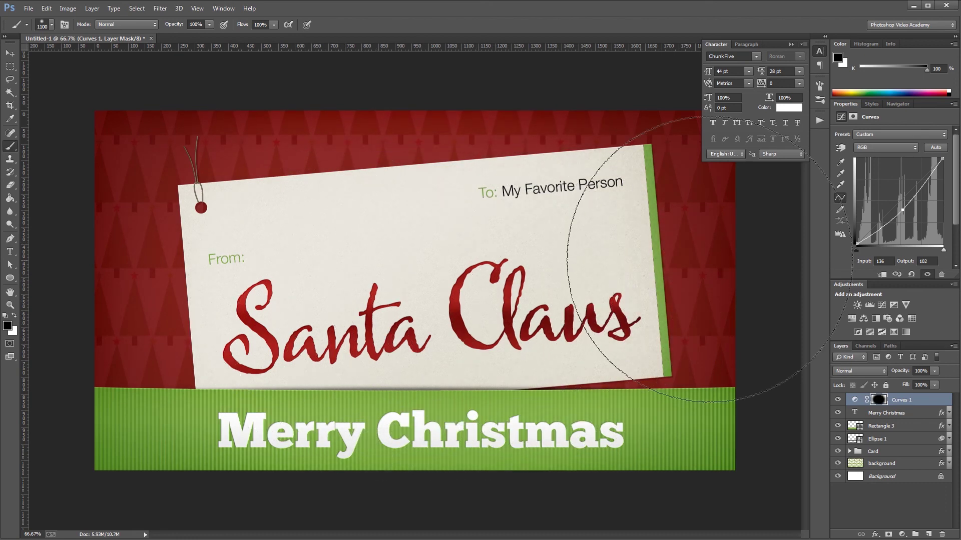
pyautogui.moveTo(904, 211)
pyautogui.mouseDown()
pyautogui.moveTo(903, 226)
pyautogui.moveTo(885, 185)
pyautogui.moveTo(907, 212)
pyautogui.mouseUp()
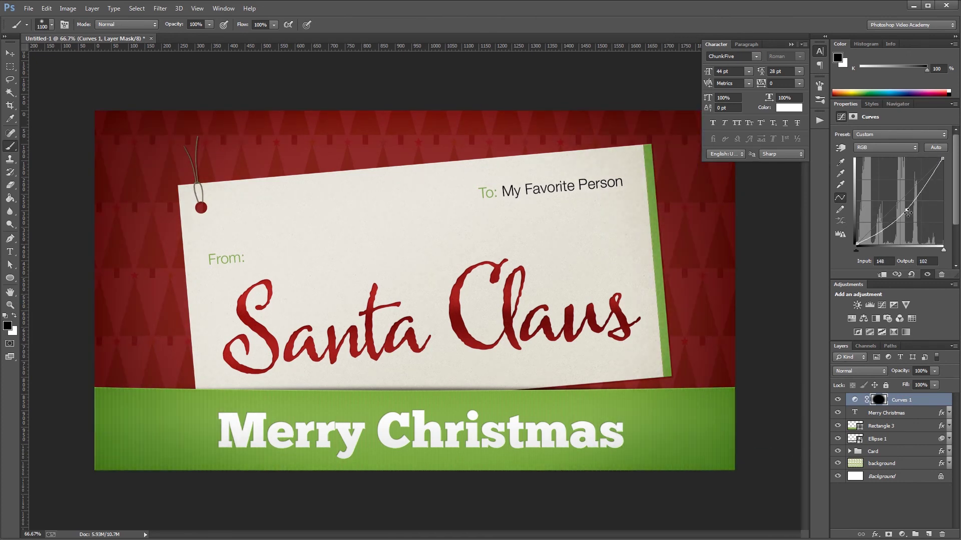